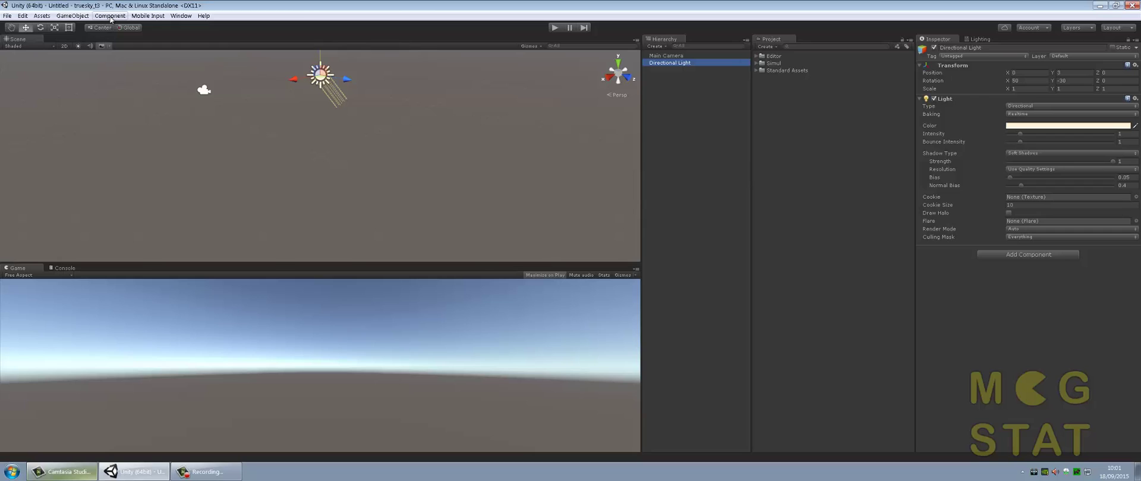
# Examine the asset packages available for import and the contents of the Simul folder in the project
pyautogui.click(110, 15)
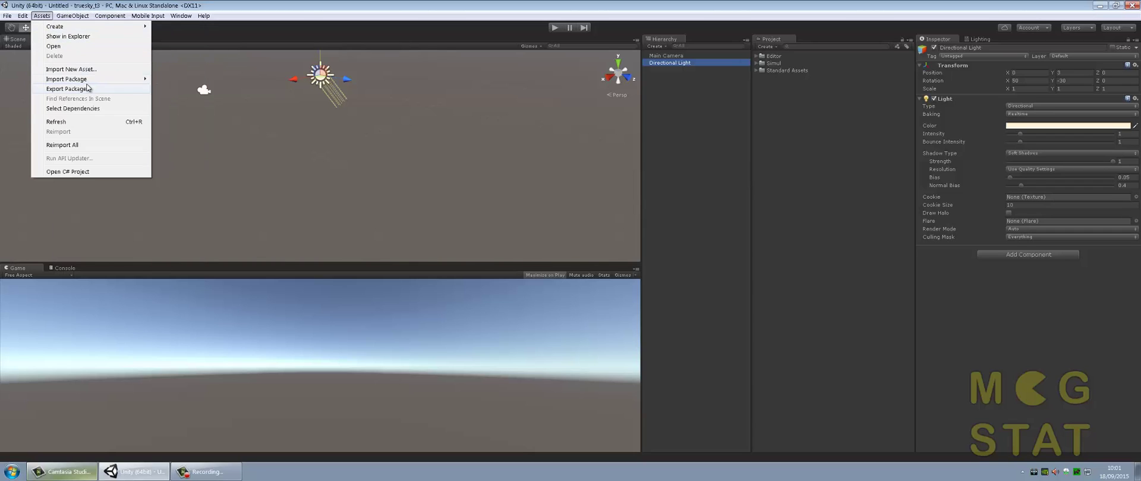
pyautogui.moveTo(89, 80)
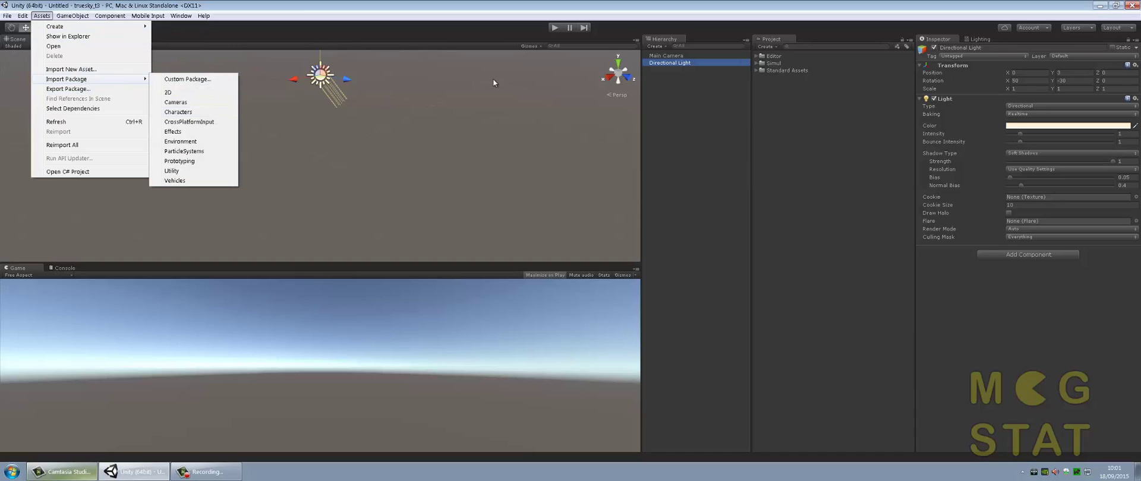
pyautogui.click(778, 81)
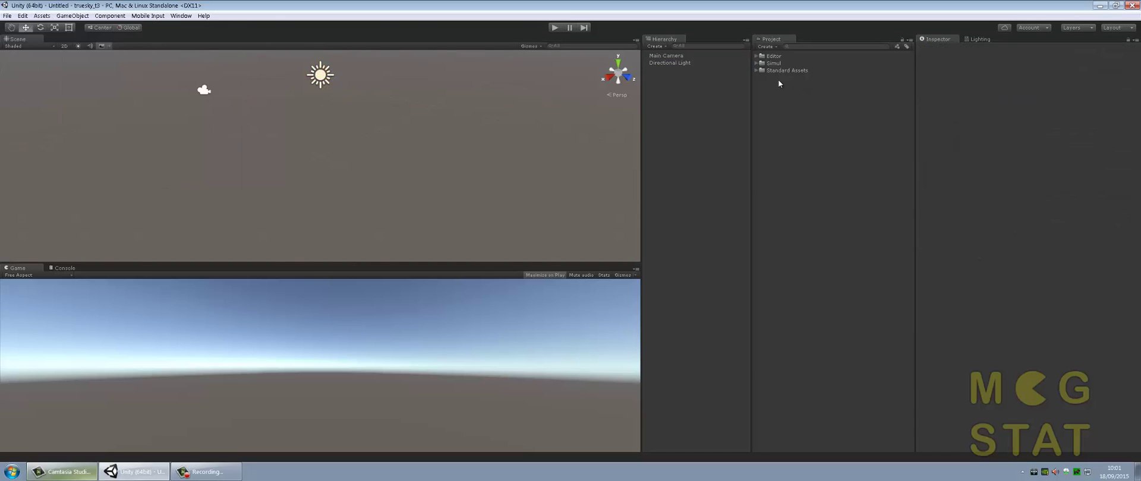
pyautogui.click(757, 63)
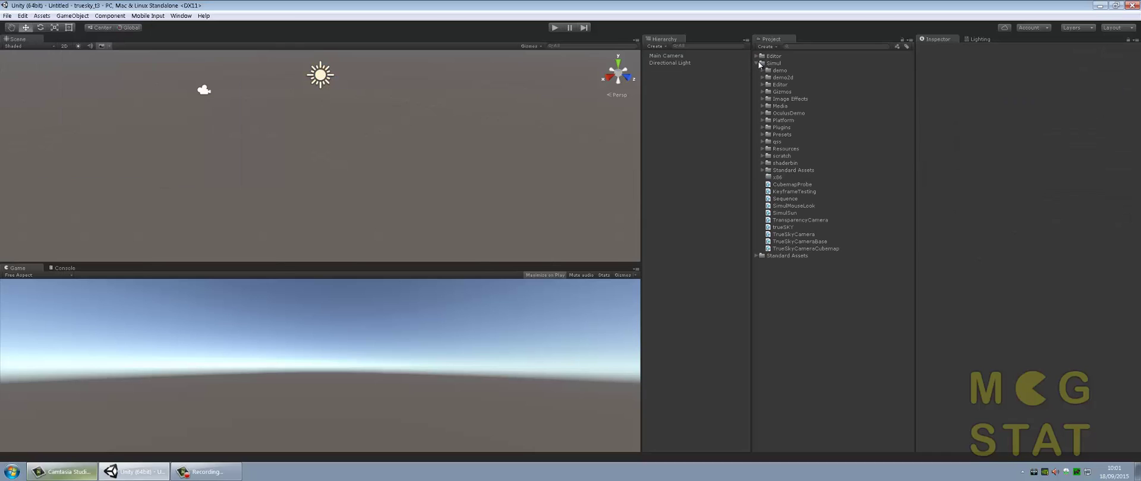
pyautogui.click(758, 63)
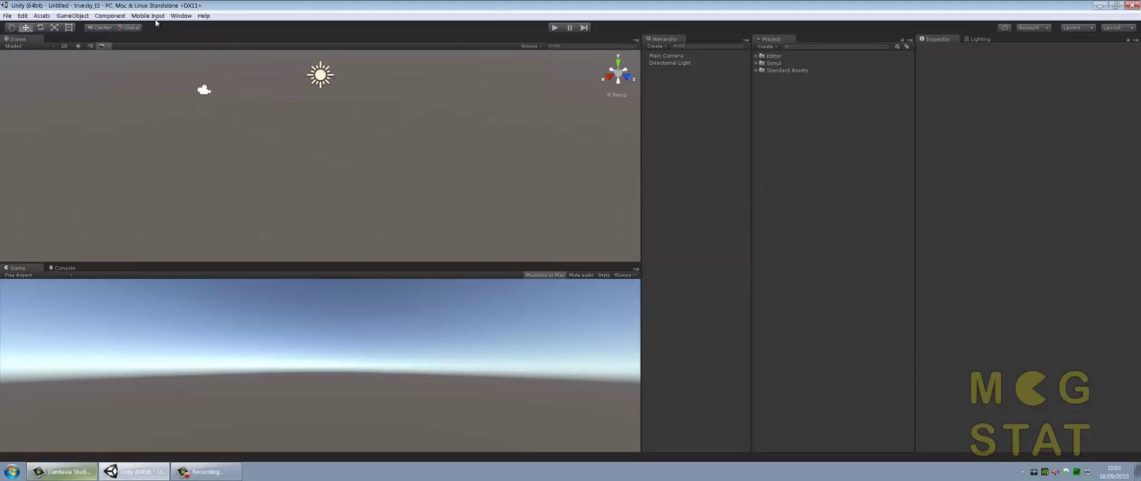
# Add a 3D terrain object to the scene
pyautogui.click(72, 15)
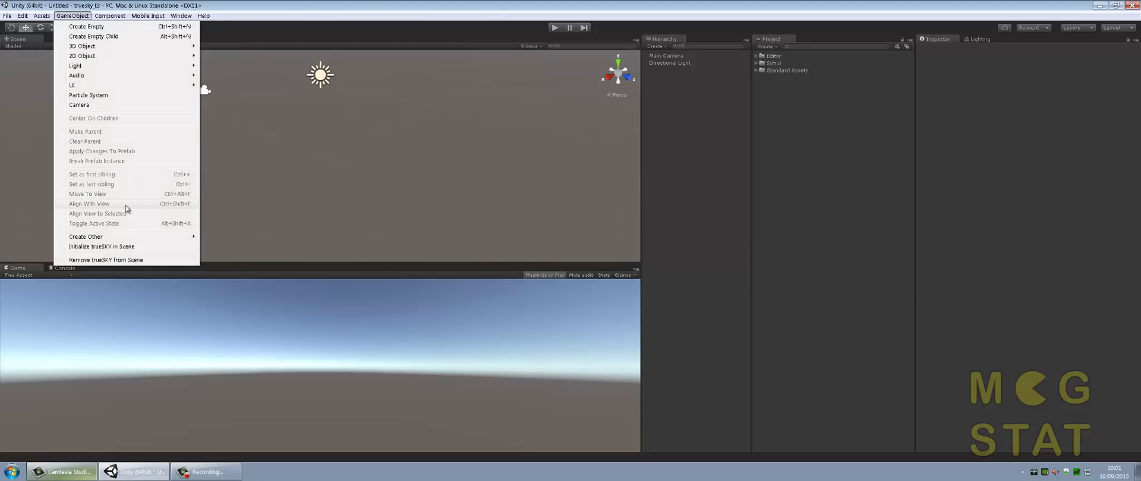
pyautogui.moveTo(113, 51)
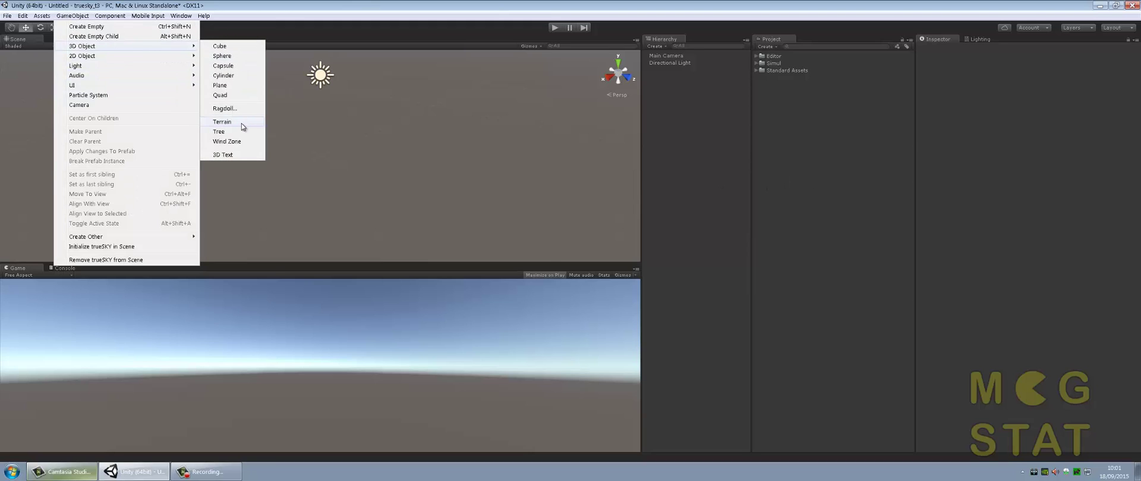
pyautogui.click(241, 123)
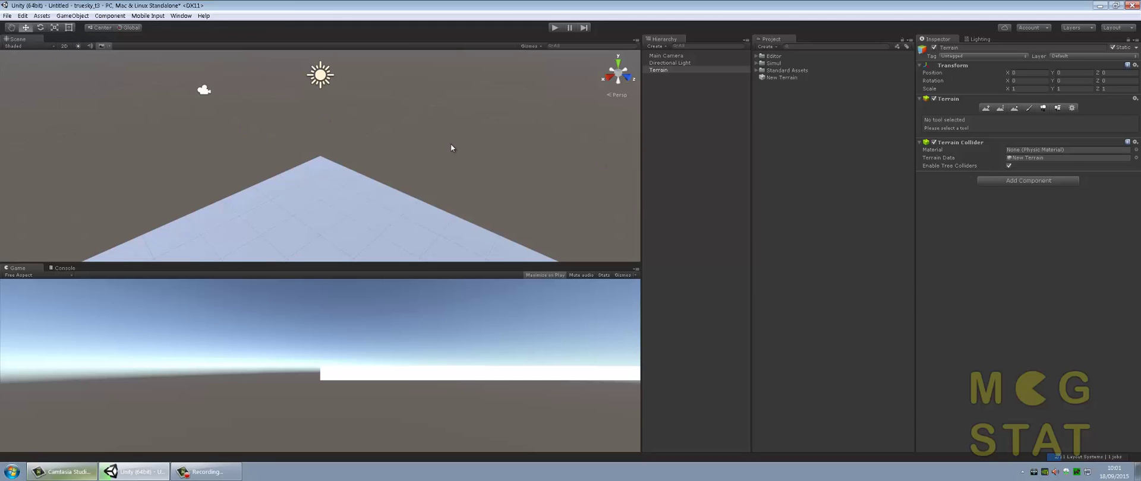
# Raise a hill in the middle of the terrain with the largest solid round brush at opacity 7
pyautogui.moveTo(451, 145); pyautogui.dragTo(400, 148, button='right')
pyautogui.scroll(-8, 449, 164)
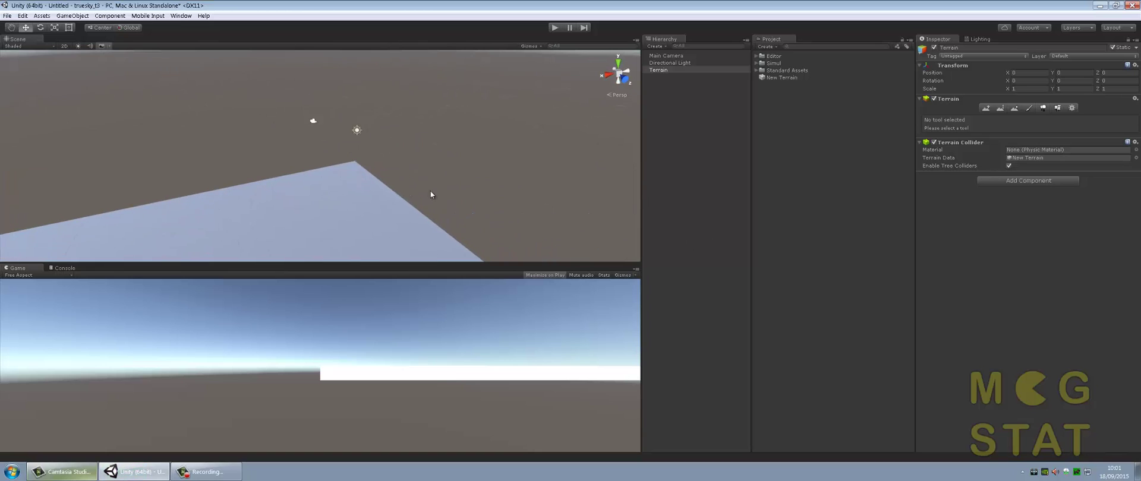
pyautogui.scroll(-6, 425, 191)
pyautogui.moveTo(378, 175); pyautogui.dragTo(447, 125, button='middle')
pyautogui.scroll(-3, 447, 125)
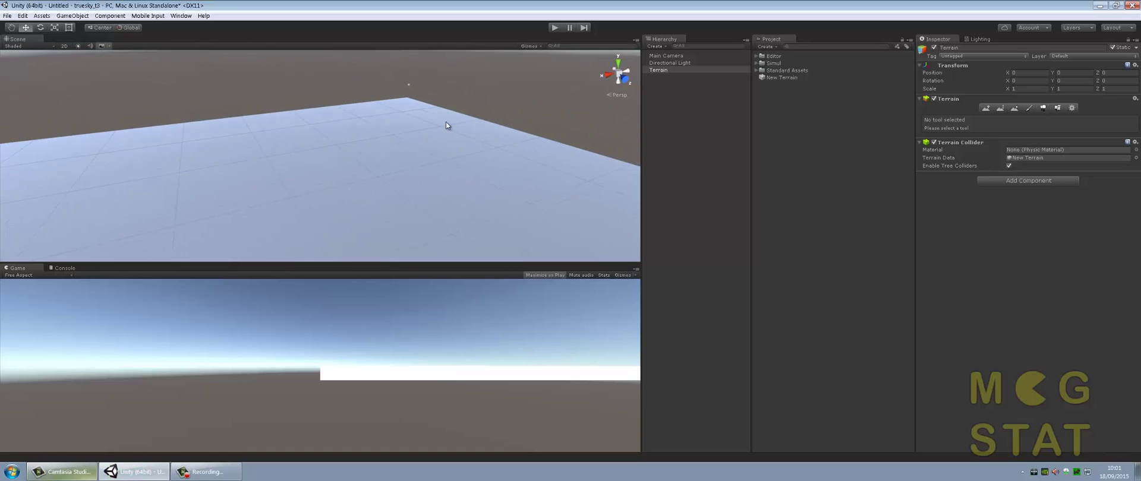
pyautogui.scroll(-3, 450, 122)
pyautogui.moveTo(414, 146); pyautogui.dragTo(428, 148, button='right')
pyautogui.scroll(-6, 428, 198)
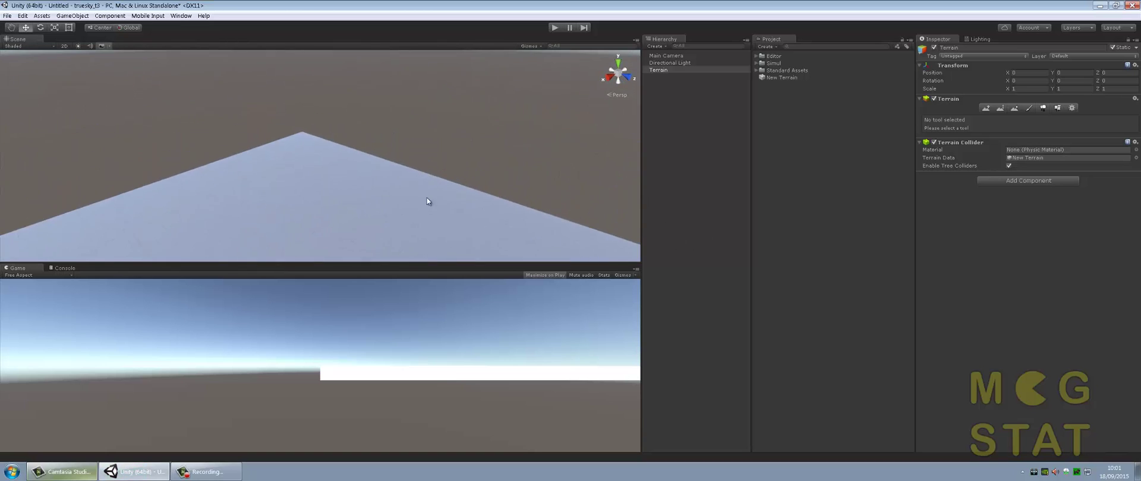
pyautogui.scroll(-5, 427, 202)
pyautogui.moveTo(416, 169); pyautogui.dragTo(429, 113, button='middle')
pyautogui.scroll(-4, 442, 114)
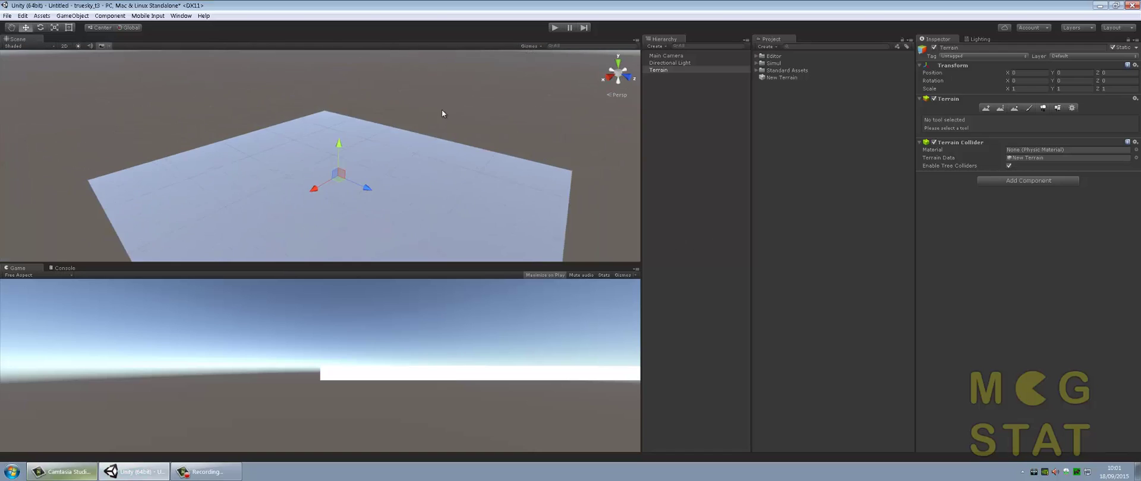
pyautogui.scroll(-5, 437, 119)
pyautogui.scroll(5, 429, 127)
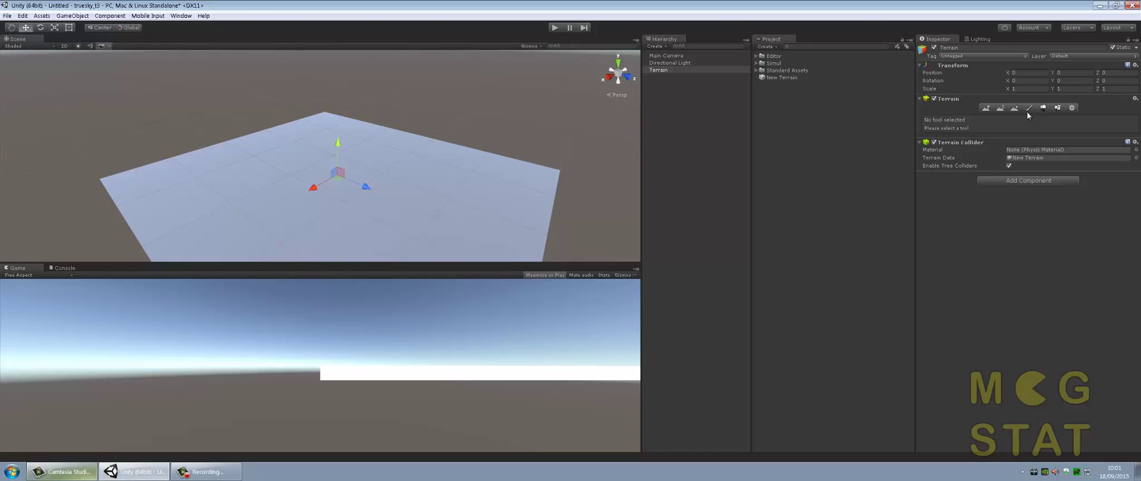
pyautogui.click(986, 108)
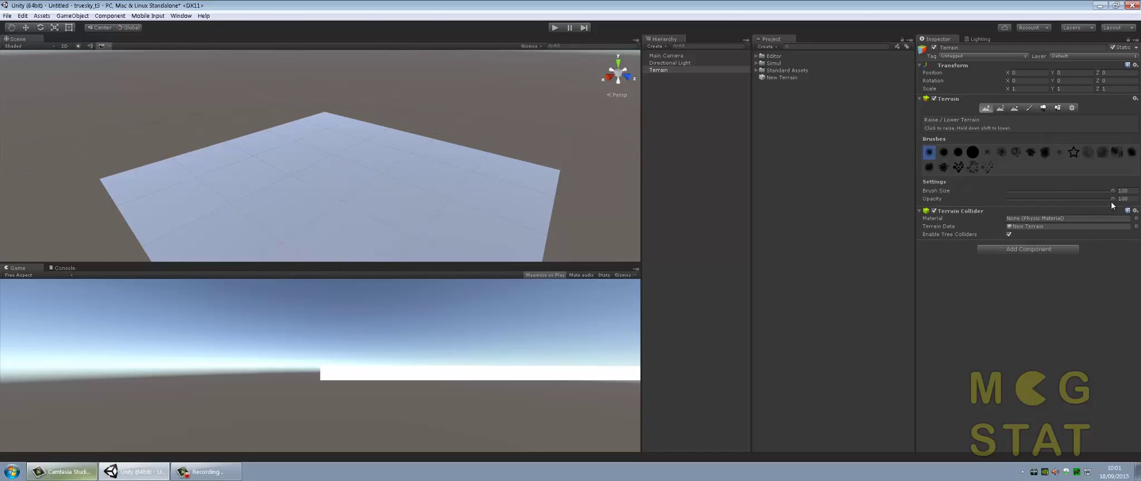
pyautogui.click(972, 153)
pyautogui.moveTo(313, 170); pyautogui.dragTo(383, 191)
pyautogui.hotkey('ctrl', 'z')
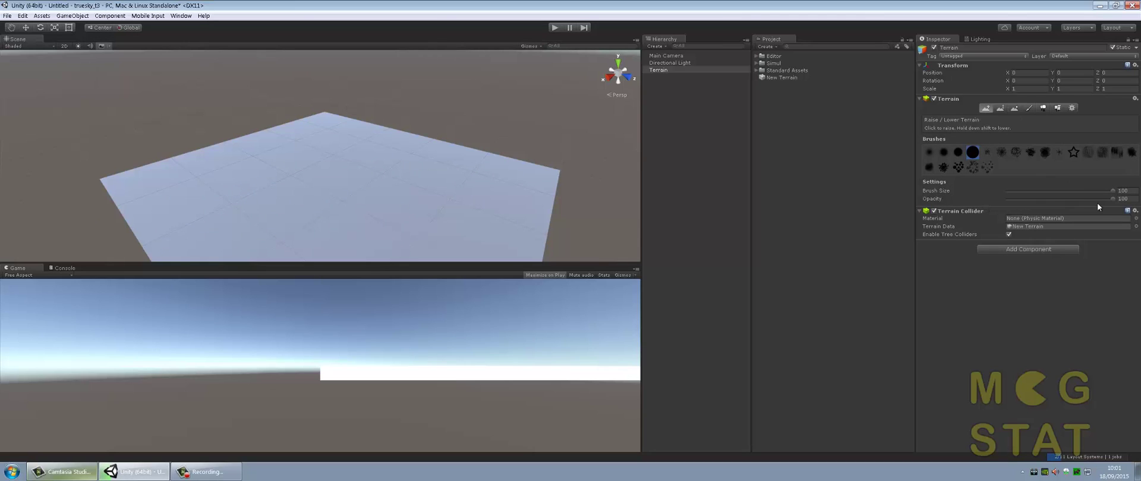
pyautogui.moveTo(1097, 203); pyautogui.dragTo(1013, 207)
pyautogui.moveTo(324, 175)
pyautogui.mouseDown()
pyautogui.moveTo(360, 193)
pyautogui.moveTo(405, 178)
pyautogui.moveTo(363, 173)
pyautogui.mouseUp()
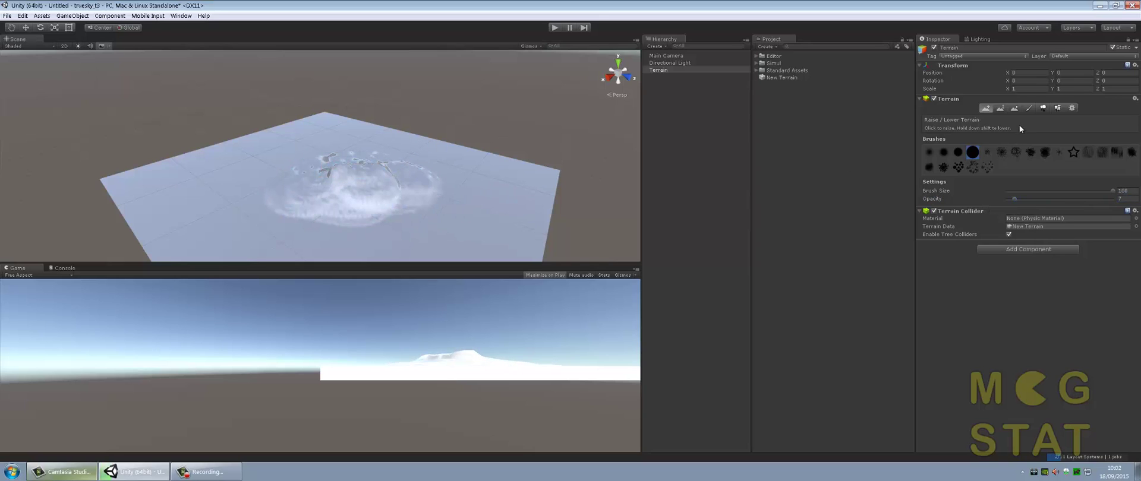
# Smooth the height of the sculpted hill and its edges with the Smooth Height tool at opacity 100
pyautogui.click(1028, 108)
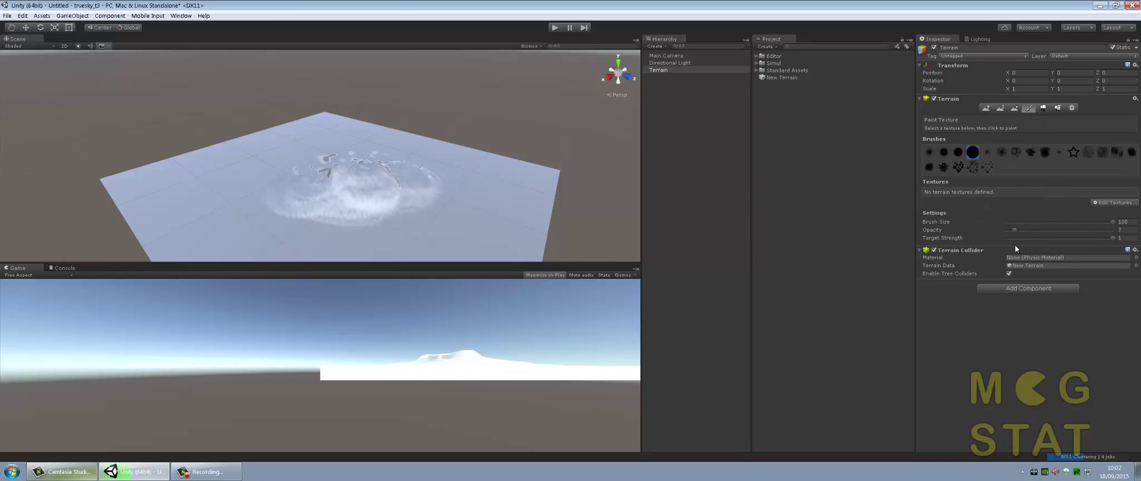
pyautogui.click(1015, 108)
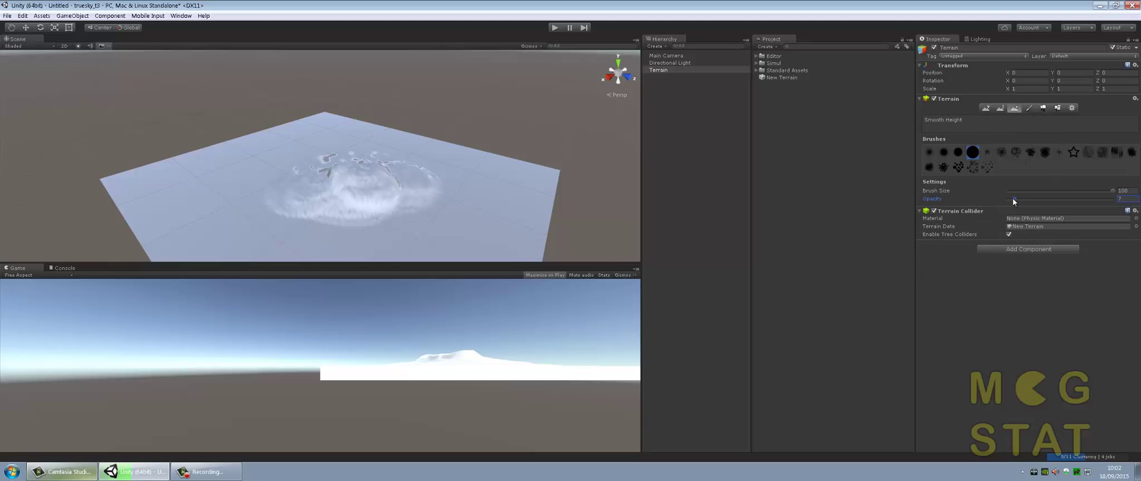
pyautogui.write('100')
pyautogui.moveTo(251, 175)
pyautogui.mouseDown()
pyautogui.moveTo(356, 183)
pyautogui.moveTo(336, 217)
pyautogui.moveTo(320, 219)
pyautogui.moveTo(398, 181)
pyautogui.moveTo(395, 196)
pyautogui.moveTo(371, 154)
pyautogui.moveTo(270, 169)
pyautogui.mouseUp()
pyautogui.moveTo(268, 170); pyautogui.dragTo(401, 177, button='right')
pyautogui.moveTo(272, 175); pyautogui.dragTo(394, 191, button='middle')
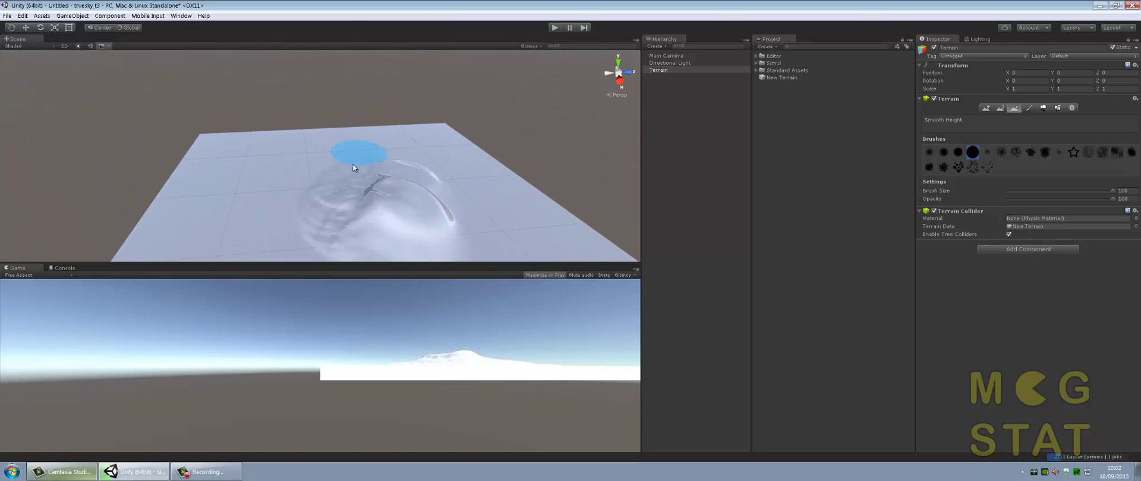
pyautogui.moveTo(359, 155)
pyautogui.mouseDown()
pyautogui.moveTo(327, 183)
pyautogui.moveTo(340, 224)
pyautogui.moveTo(382, 253)
pyautogui.moveTo(326, 205)
pyautogui.moveTo(389, 163)
pyautogui.moveTo(328, 202)
pyautogui.moveTo(395, 217)
pyautogui.moveTo(404, 161)
pyautogui.mouseUp()
pyautogui.scroll(-3, 404, 161)
pyautogui.moveTo(305, 215); pyautogui.dragTo(376, 196)
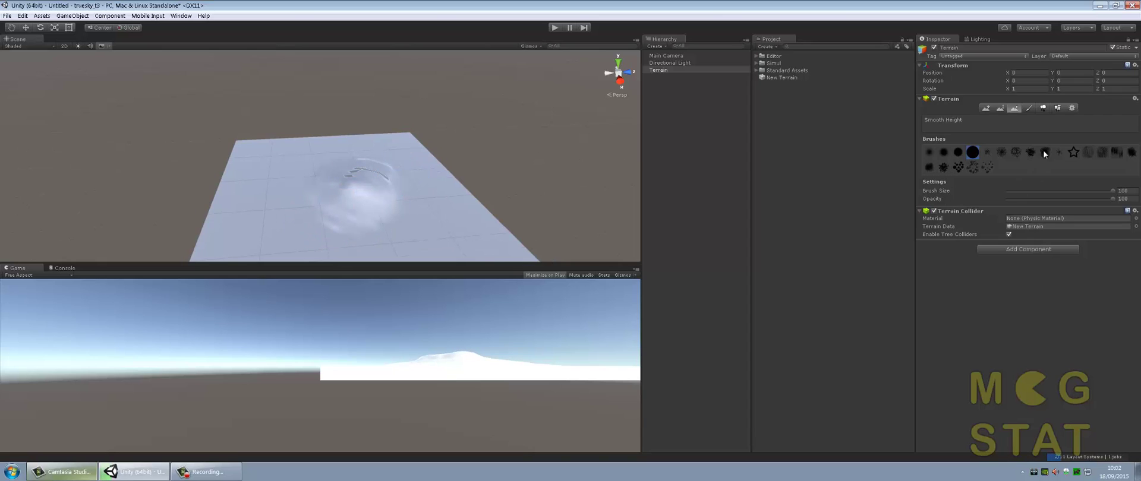
# Add the moss texture from the Simul demo assets as the terrain's albedo paint texture
pyautogui.click(1029, 108)
pyautogui.click(1106, 202)
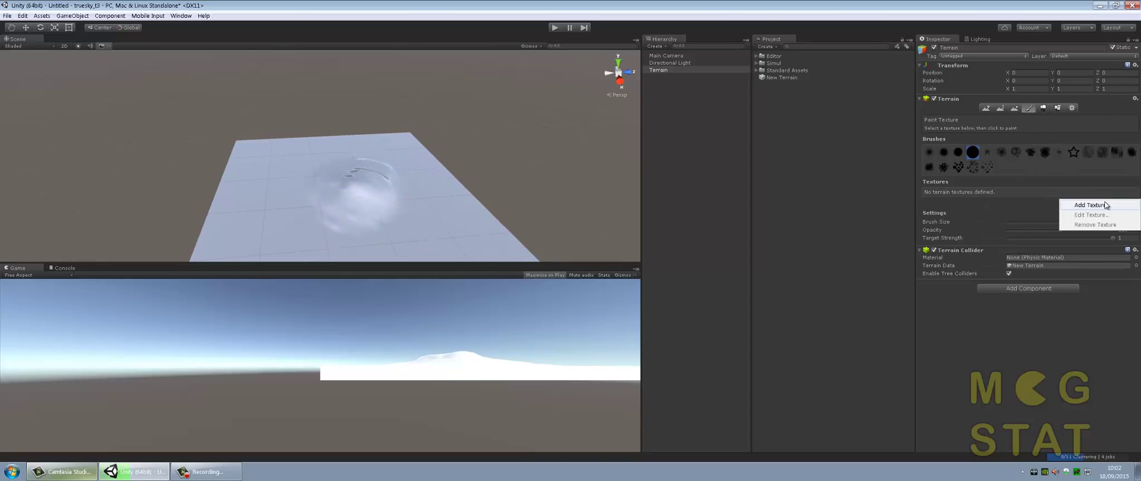
pyautogui.click(1092, 207)
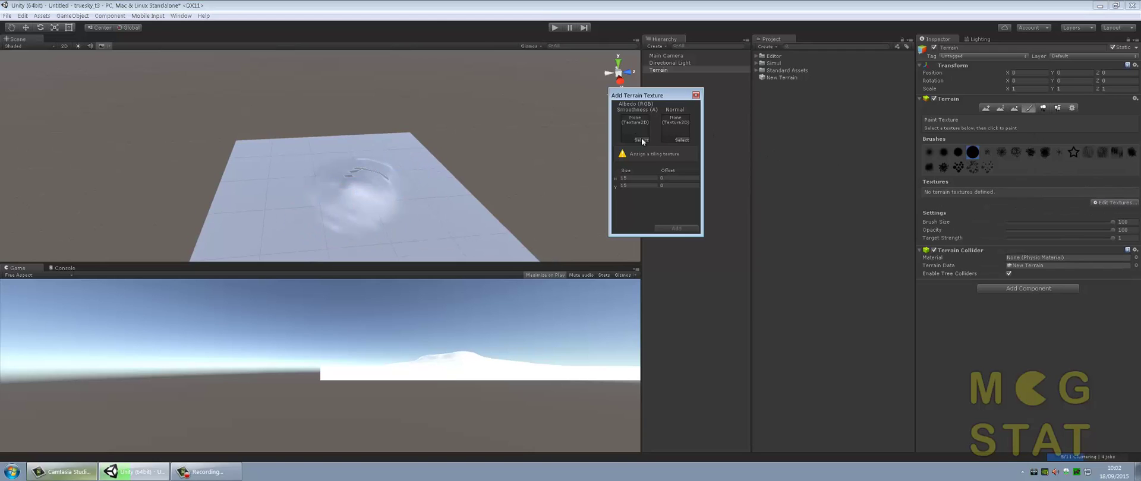
pyautogui.click(641, 140)
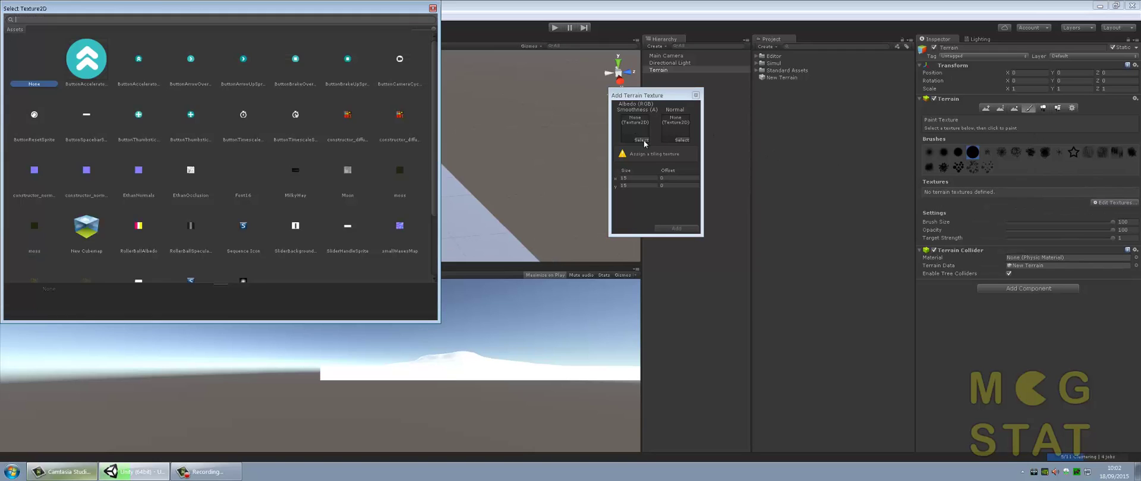
pyautogui.click(394, 177)
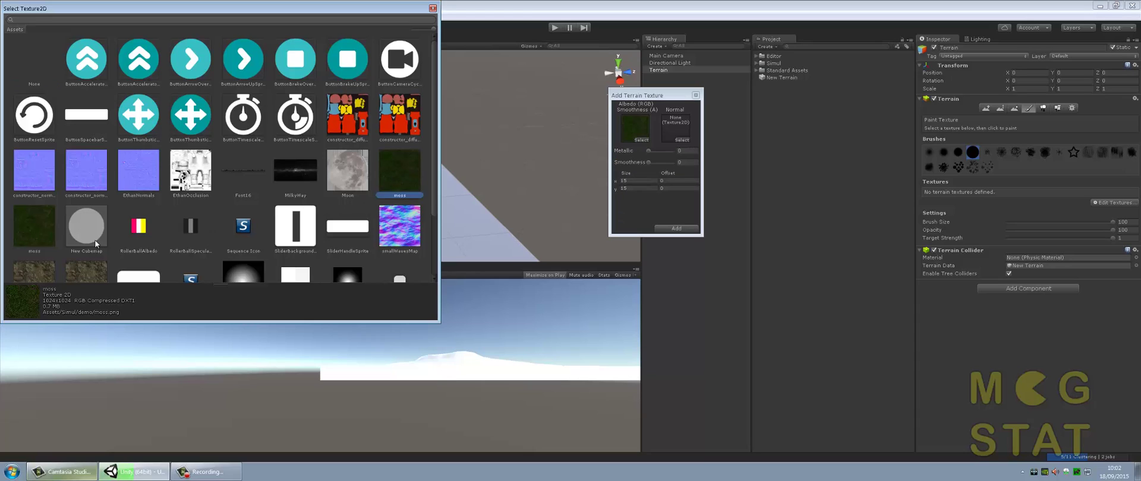
pyautogui.click(30, 226)
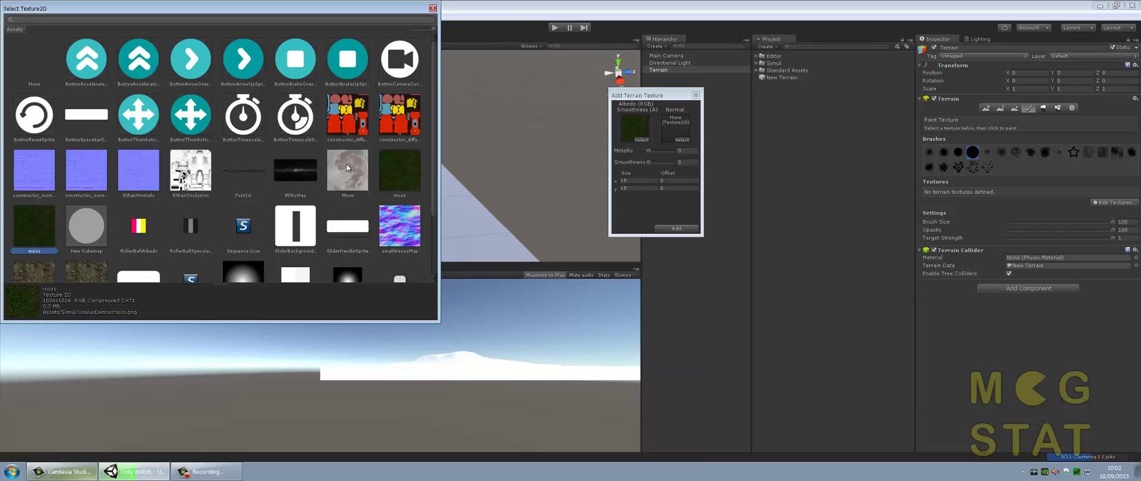
pyautogui.click(404, 163)
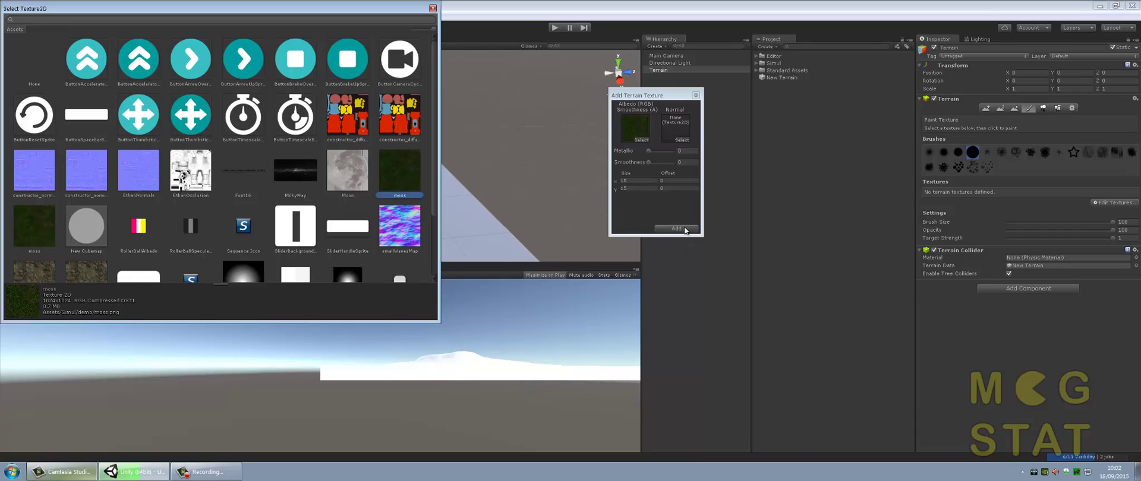
pyautogui.click(686, 229)
pyautogui.click(676, 229)
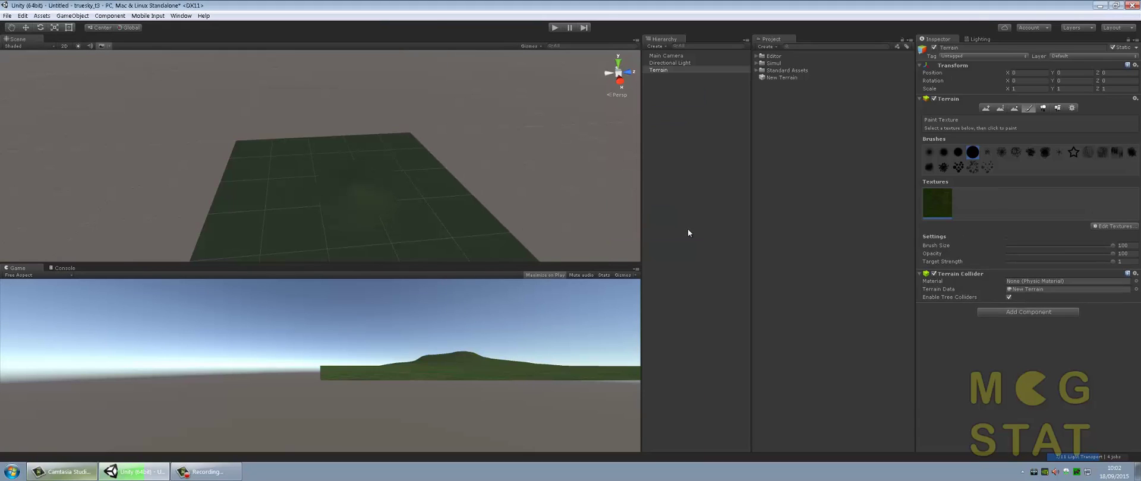
# Place the RigidBodyFPSController prefab from the Standard Assets FirstPersonCharacter prefabs onto the terrain's hill
pyautogui.click(755, 70)
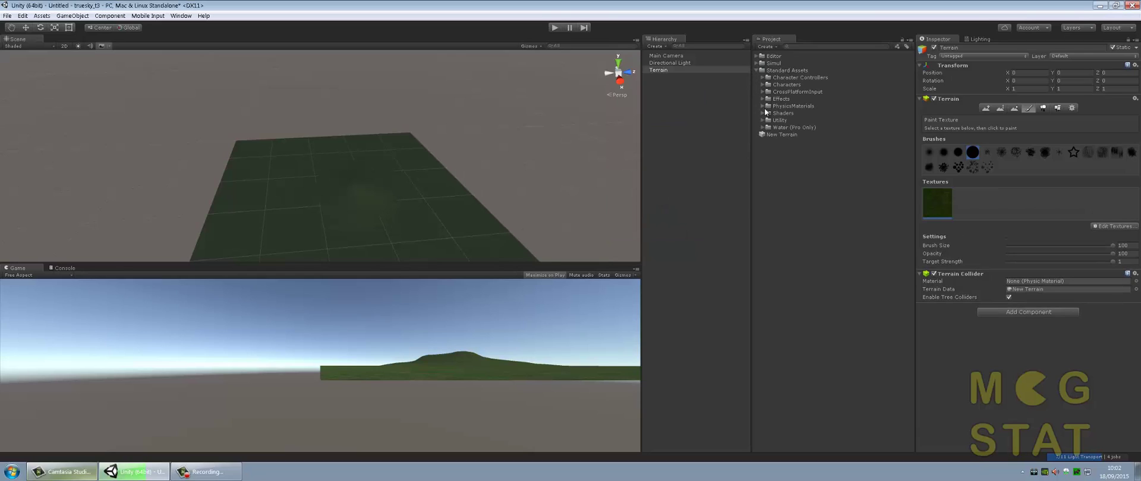
pyautogui.click(762, 78)
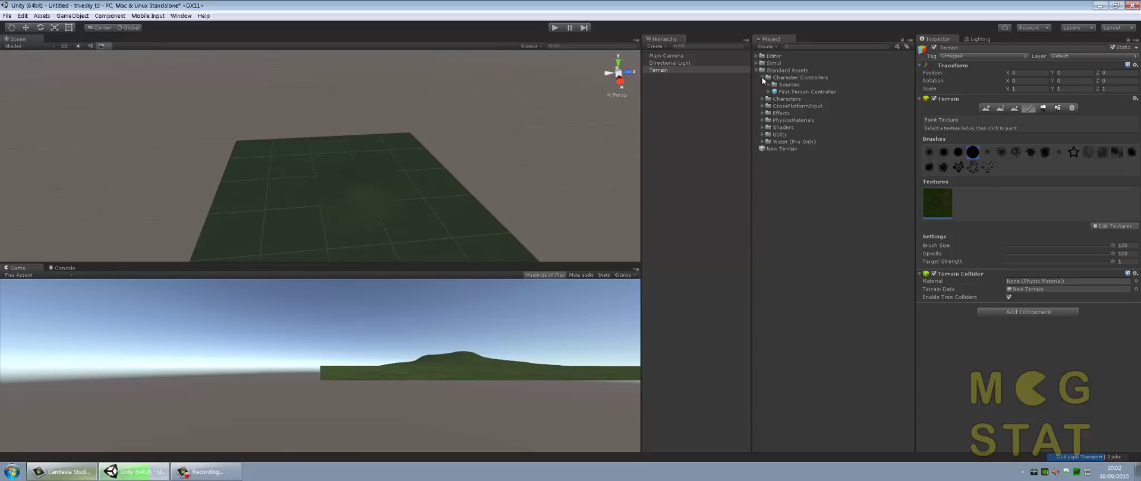
pyautogui.click(763, 78)
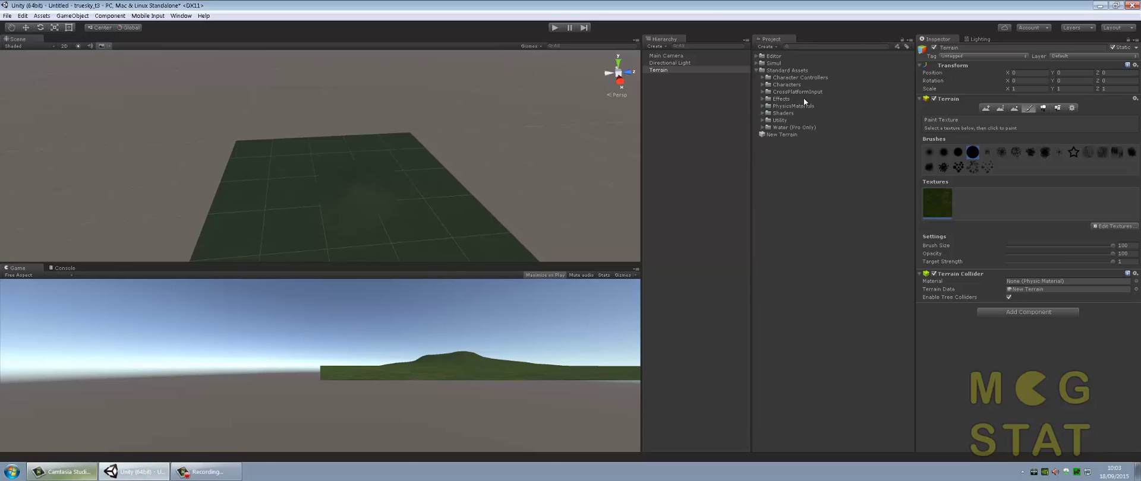
pyautogui.click(762, 78)
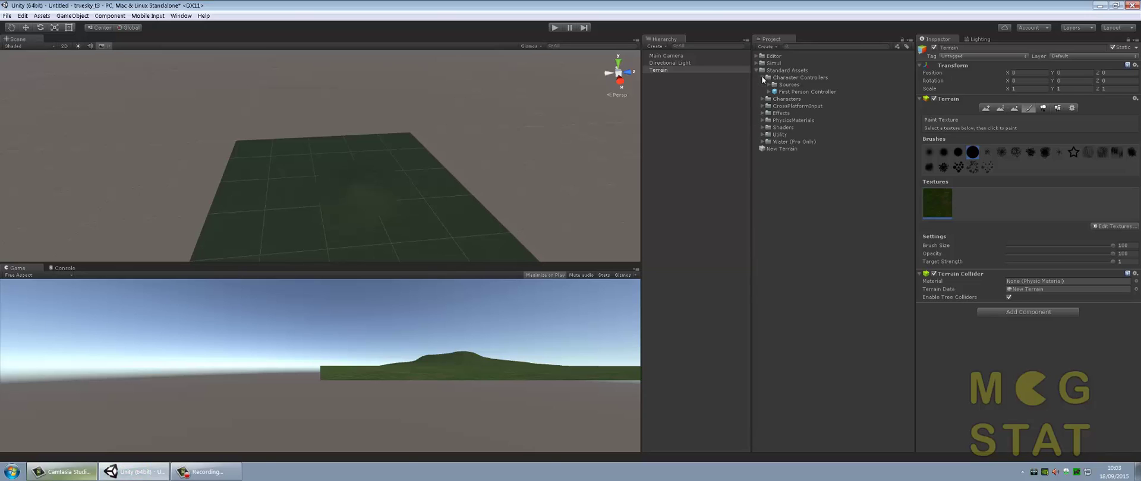
pyautogui.click(769, 92)
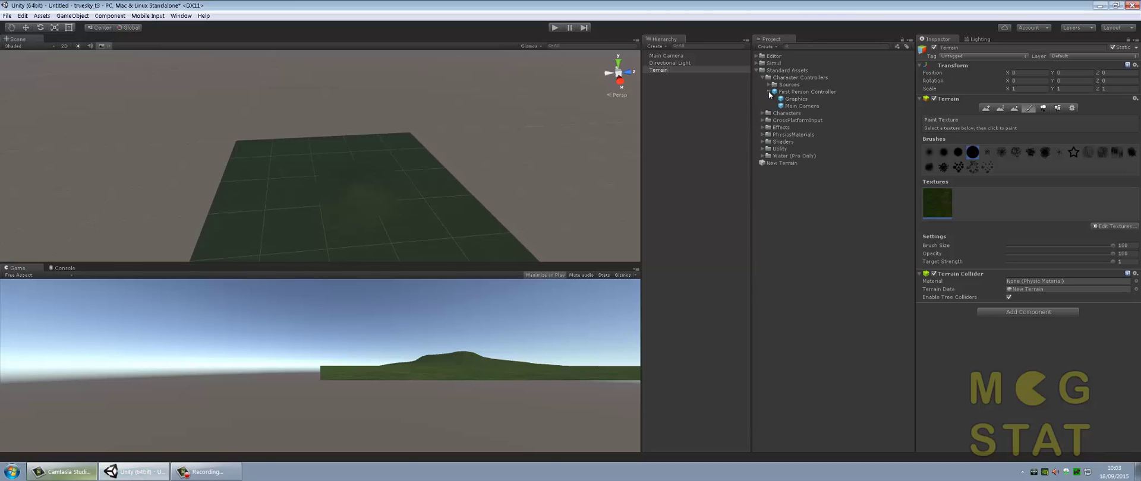
pyautogui.click(764, 79)
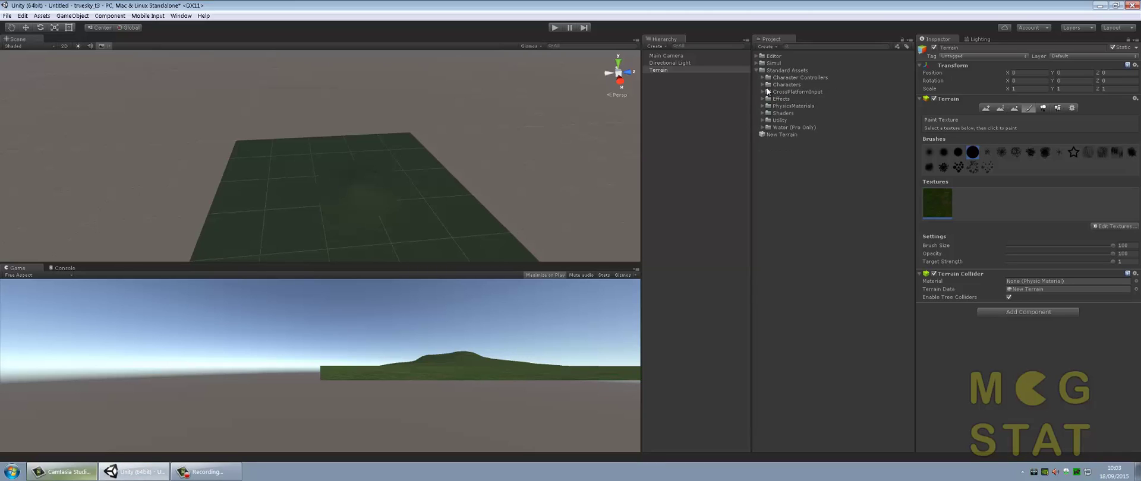
pyautogui.click(762, 85)
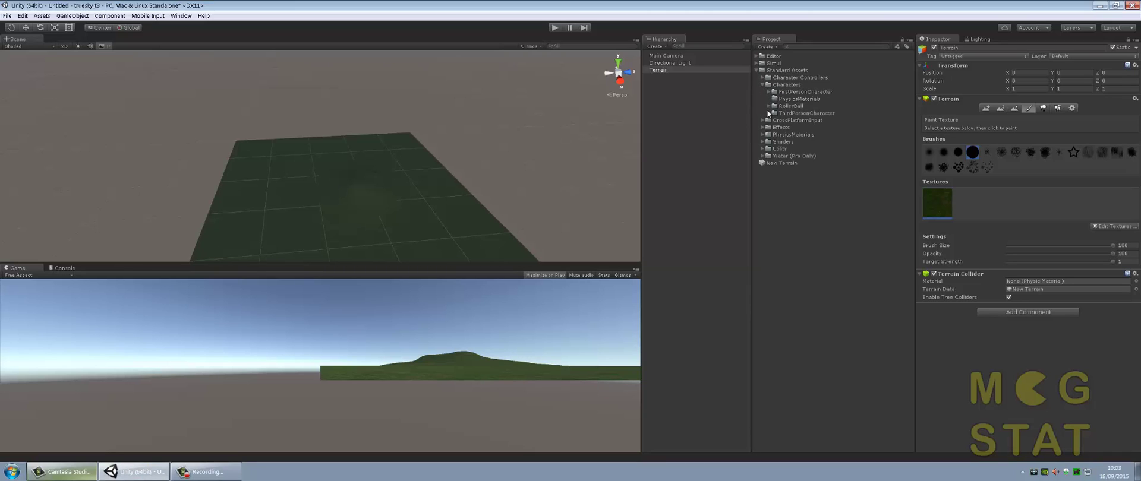
pyautogui.click(769, 93)
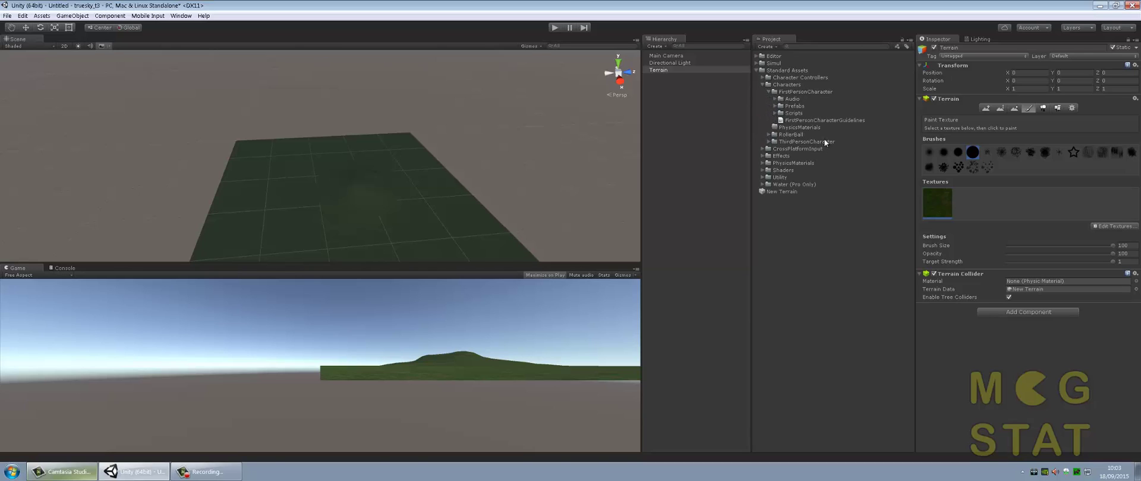
pyautogui.click(775, 107)
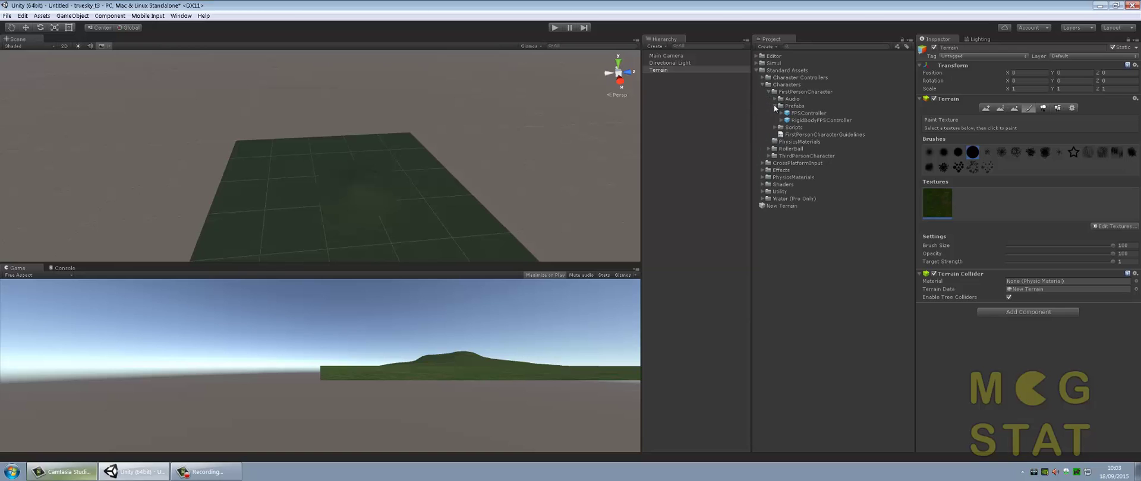
pyautogui.moveTo(829, 120)
pyautogui.mouseDown()
pyautogui.moveTo(585, 151)
pyautogui.moveTo(346, 200)
pyautogui.moveTo(361, 182)
pyautogui.mouseUp()
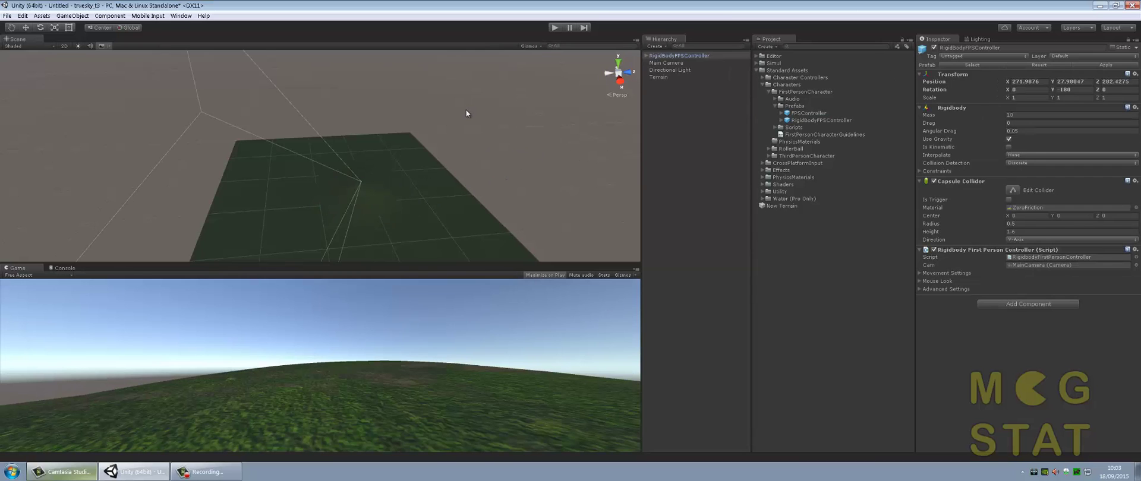
# Move the first-person controller just above the hilltop, at about Y 29.8 and Z 274.6, and collapse the Standard Assets folder
pyautogui.press('f')
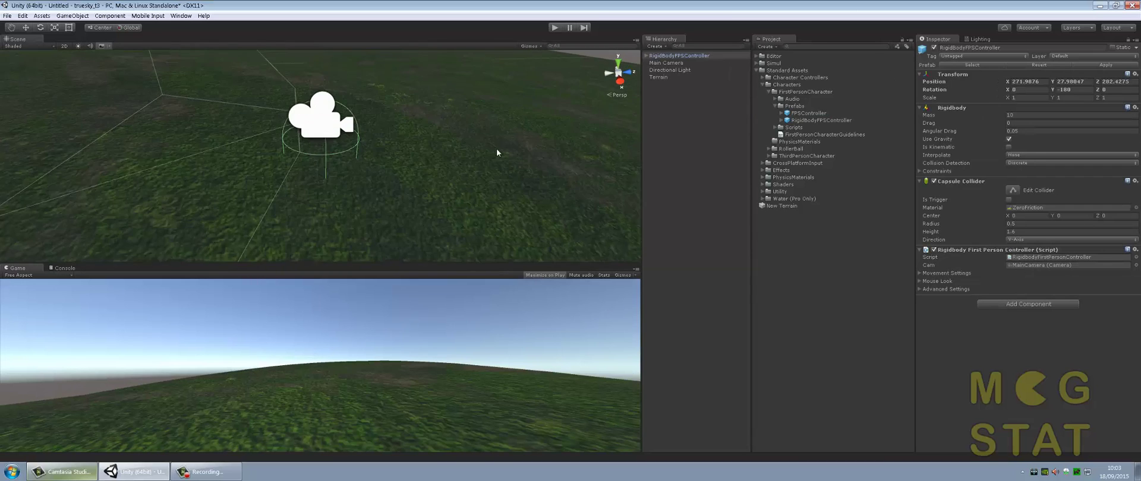
pyautogui.moveTo(474, 170); pyautogui.dragTo(441, 140, button='right')
pyautogui.scroll(-6, 473, 186)
pyautogui.moveTo(472, 189); pyautogui.dragTo(520, 188, button='middle')
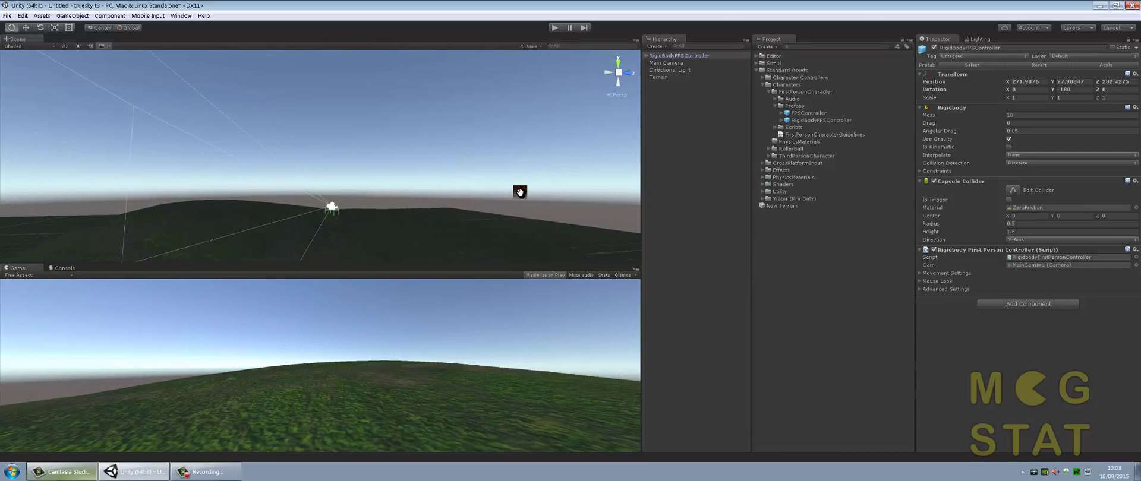
pyautogui.click(26, 27)
pyautogui.moveTo(373, 212); pyautogui.dragTo(218, 155)
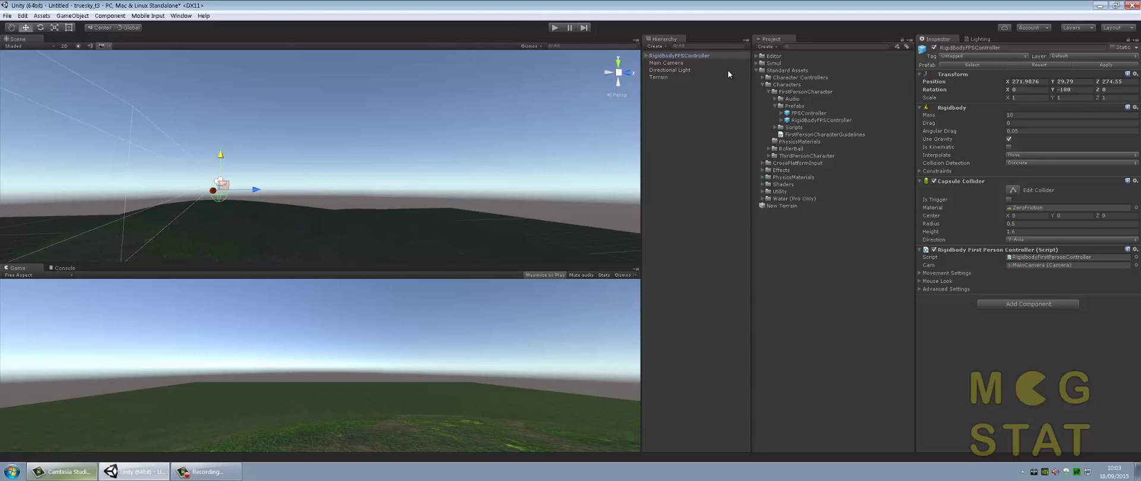
pyautogui.click(757, 71)
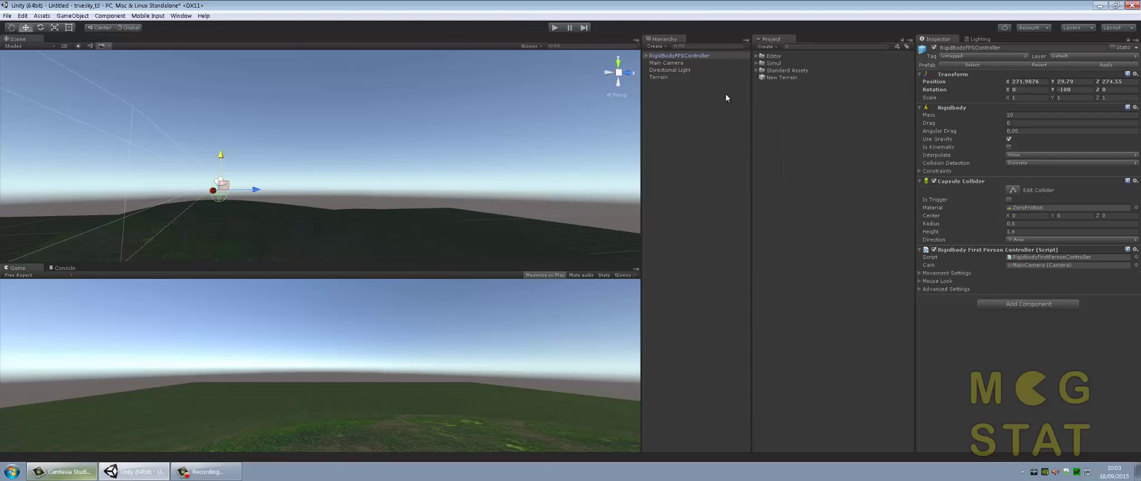
# Run the scene in play mode to test the first-person character, and stop it again
pyautogui.click(669, 70)
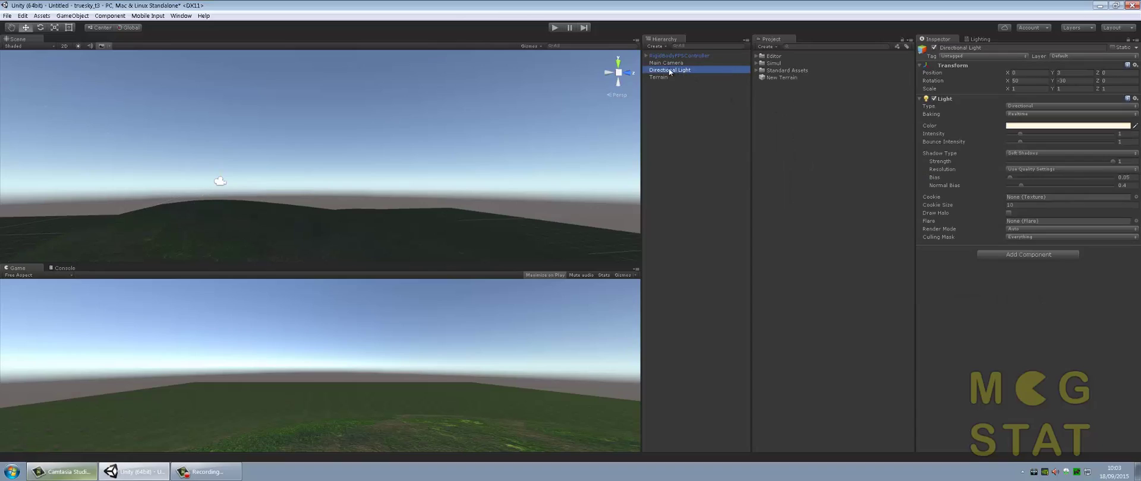
pyautogui.click(554, 28)
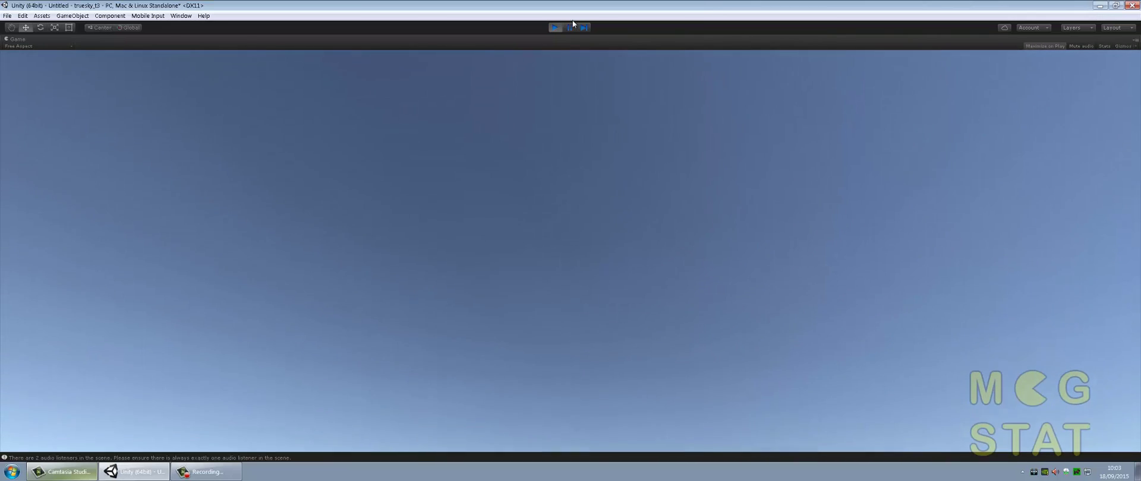
pyautogui.click(556, 27)
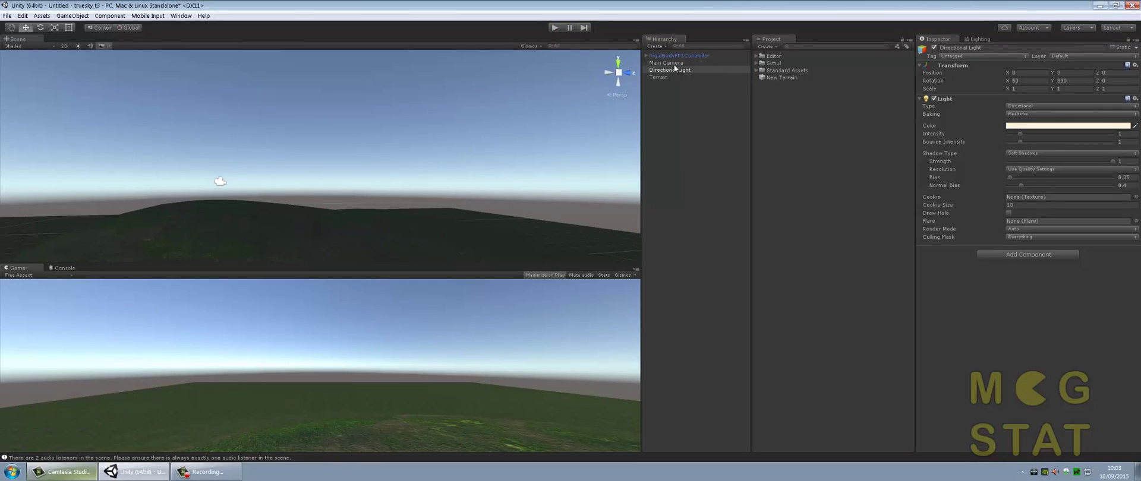
# Delete the default Main Camera and the Directional Light from the scene, and test it in play mode
pyautogui.click(657, 62)
pyautogui.click(646, 55)
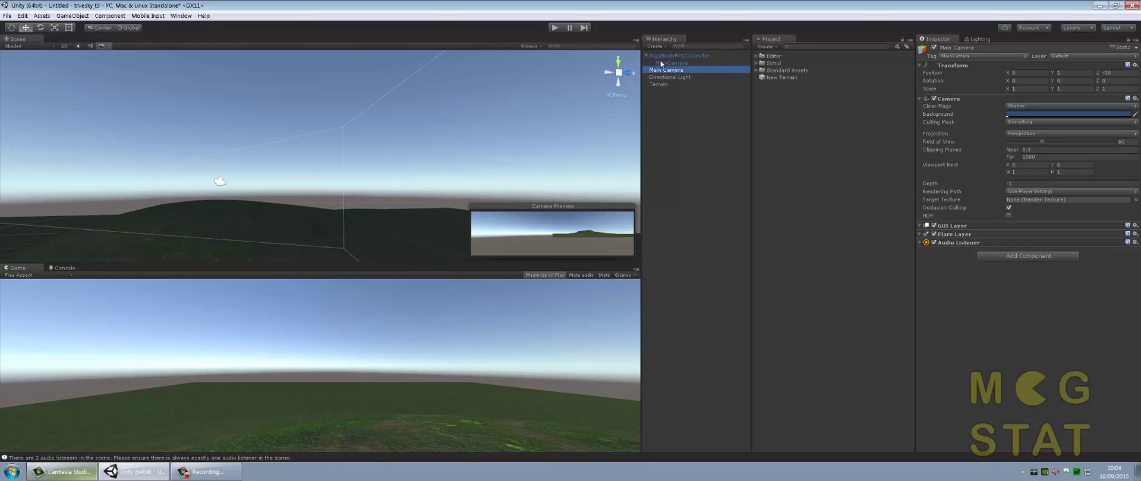
pyautogui.click(666, 75)
pyautogui.click(666, 70)
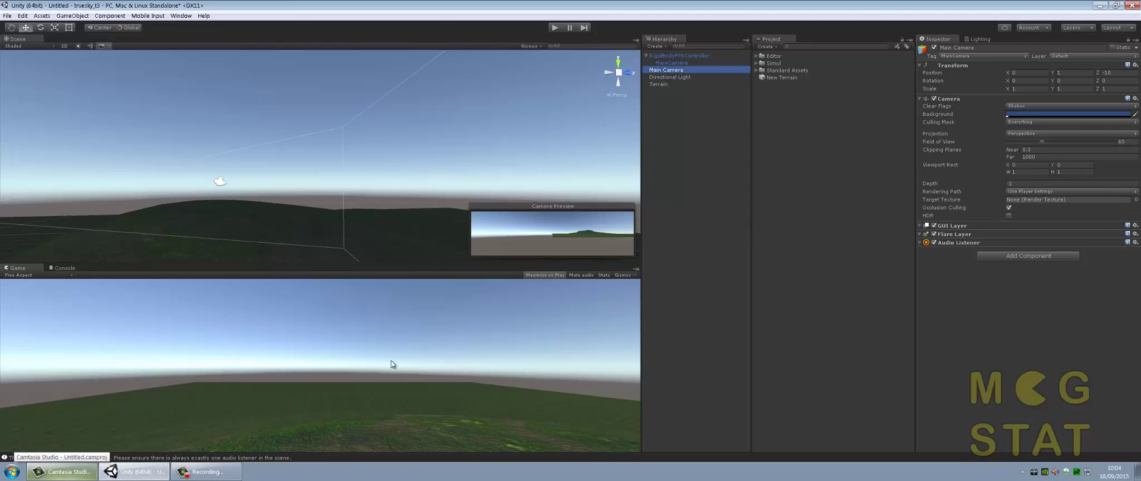
pyautogui.press('Delete')
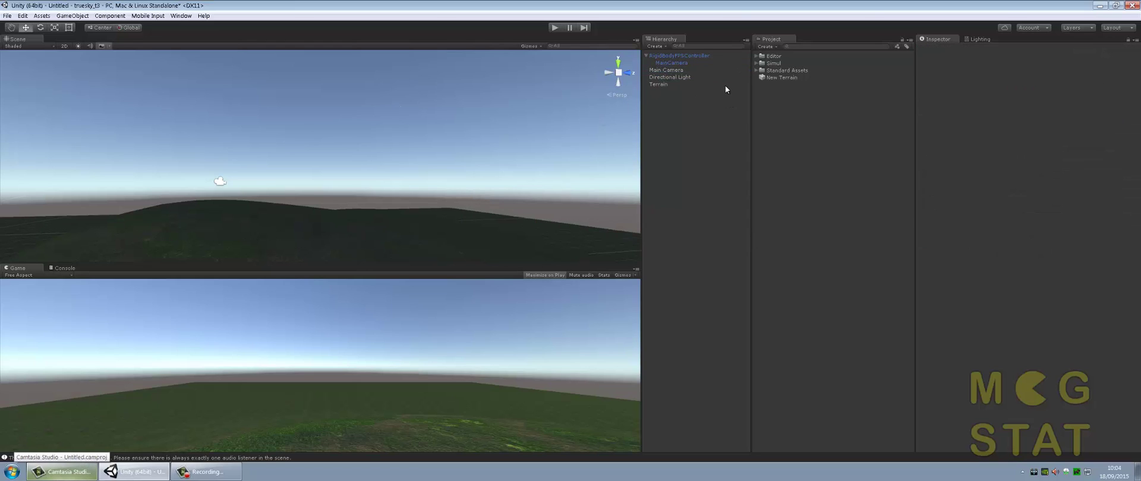
pyautogui.click(661, 70)
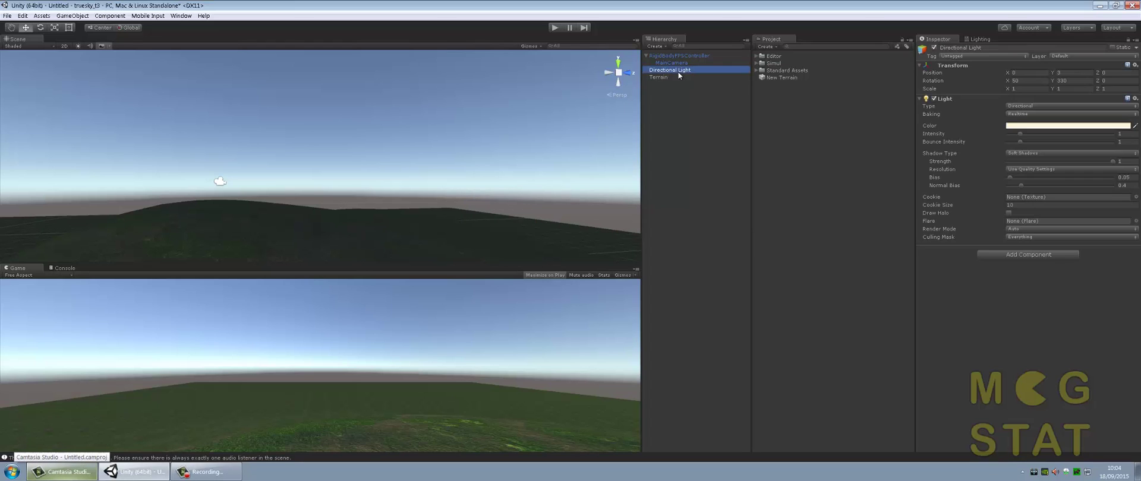
pyautogui.press('Delete')
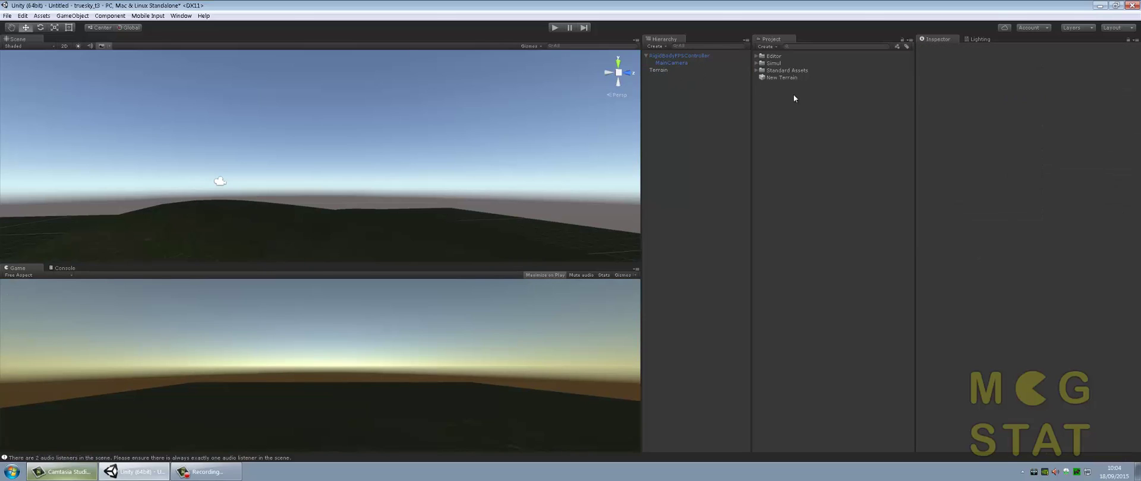
pyautogui.click(555, 28)
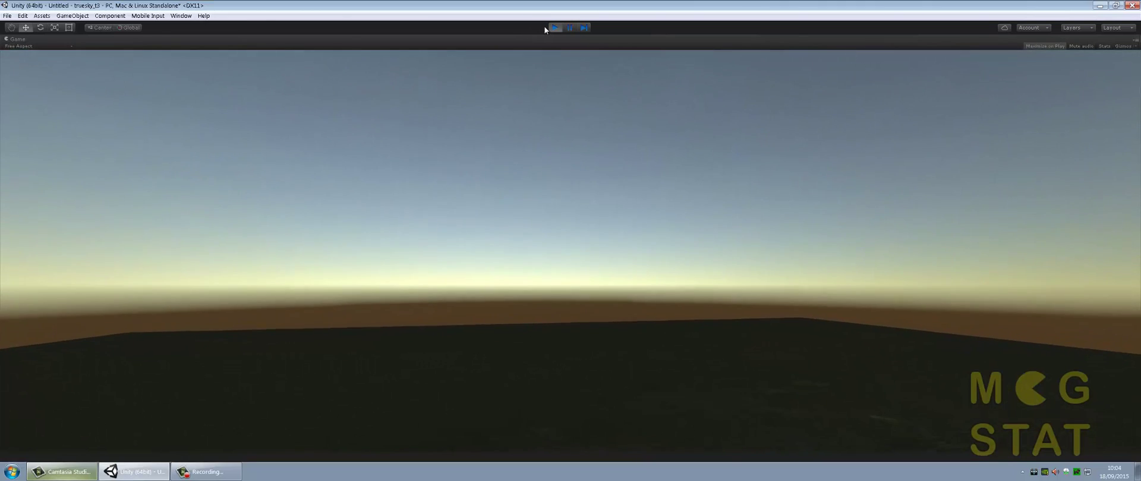
pyautogui.click(553, 28)
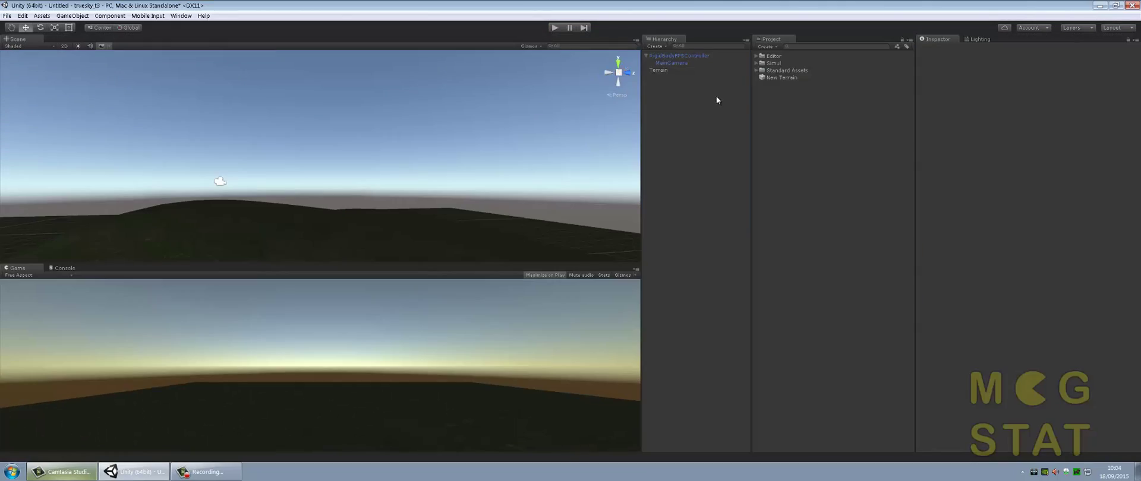
# Set the far clipping plane of the first-person controller's camera to 25000
pyautogui.click(673, 63)
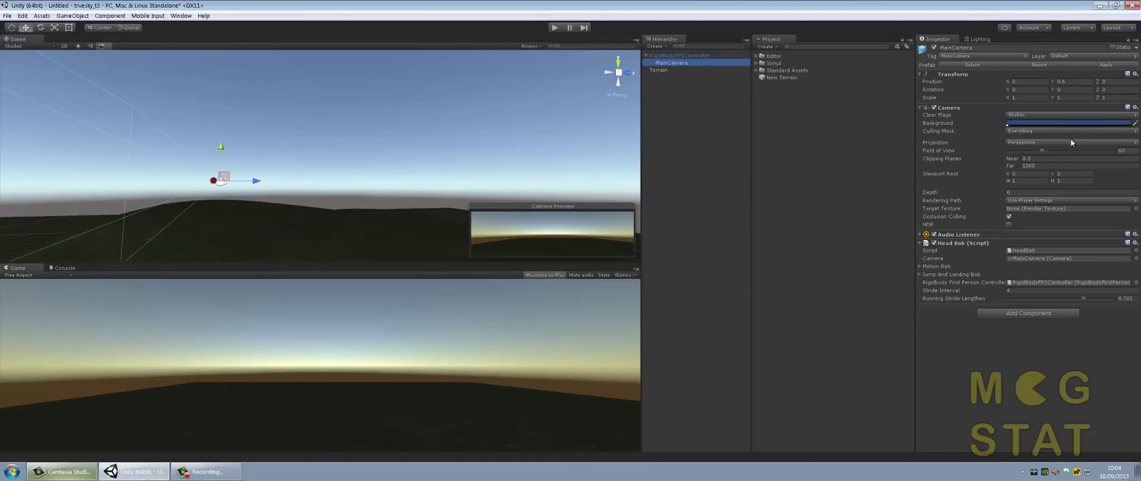
pyautogui.click(1057, 165)
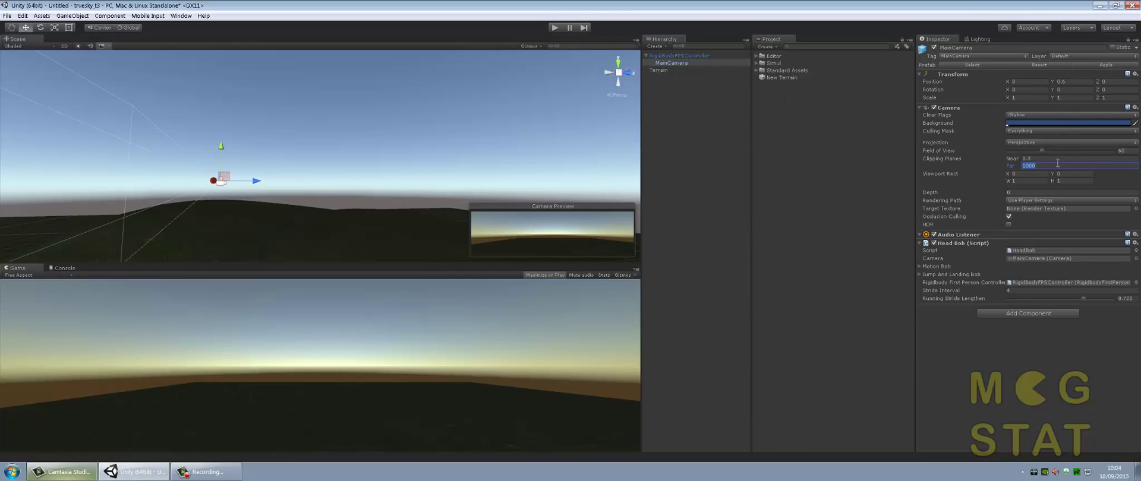
pyautogui.write('2500')
pyautogui.write('0')
pyautogui.click(1051, 159)
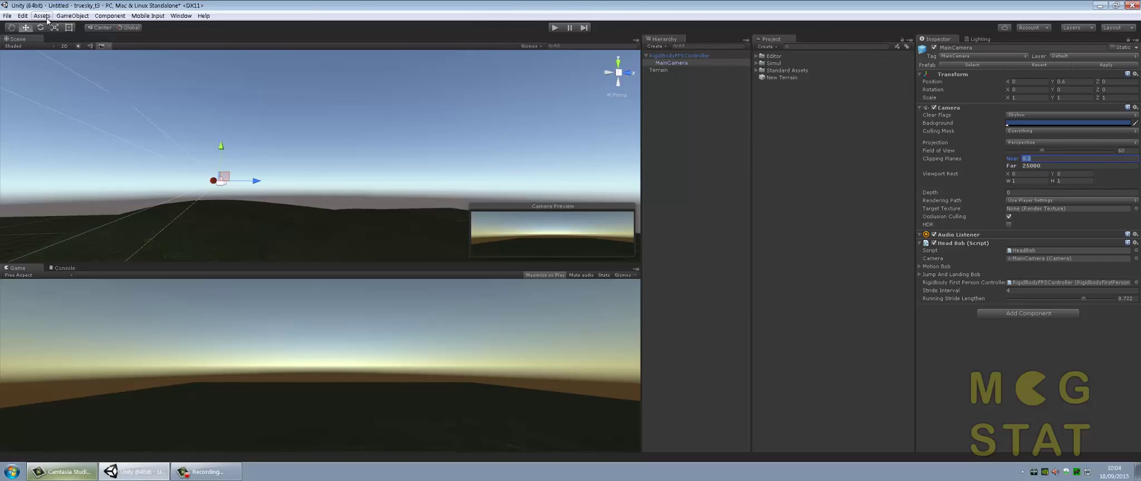
# Set the project's player rendering path to Deferred and its color space to Linear
pyautogui.click(23, 16)
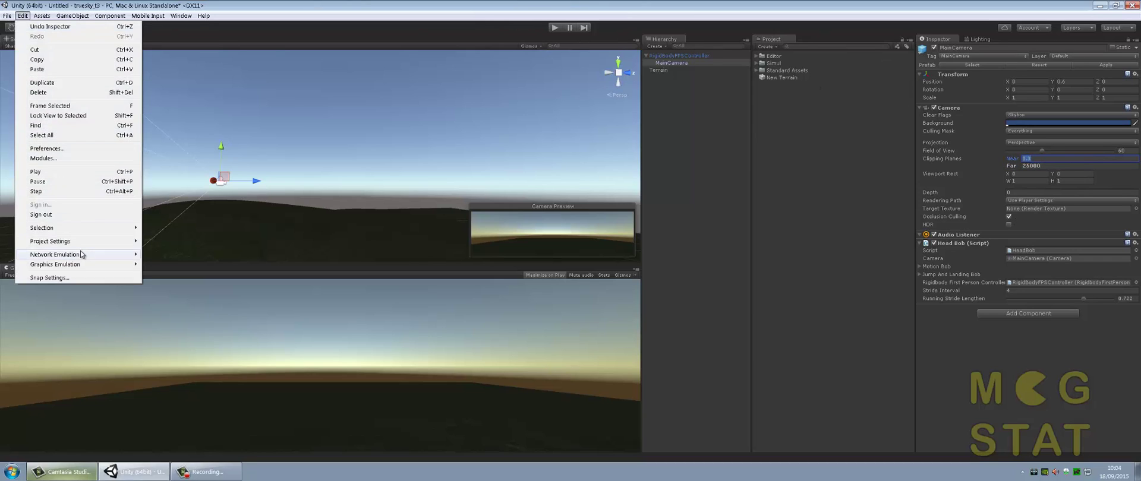
pyautogui.moveTo(67, 242)
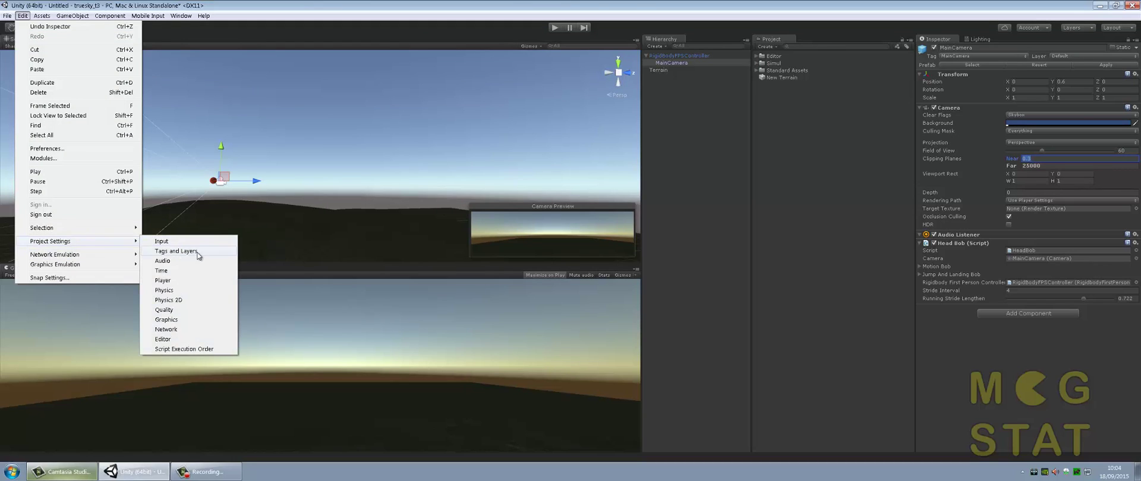
pyautogui.click(190, 280)
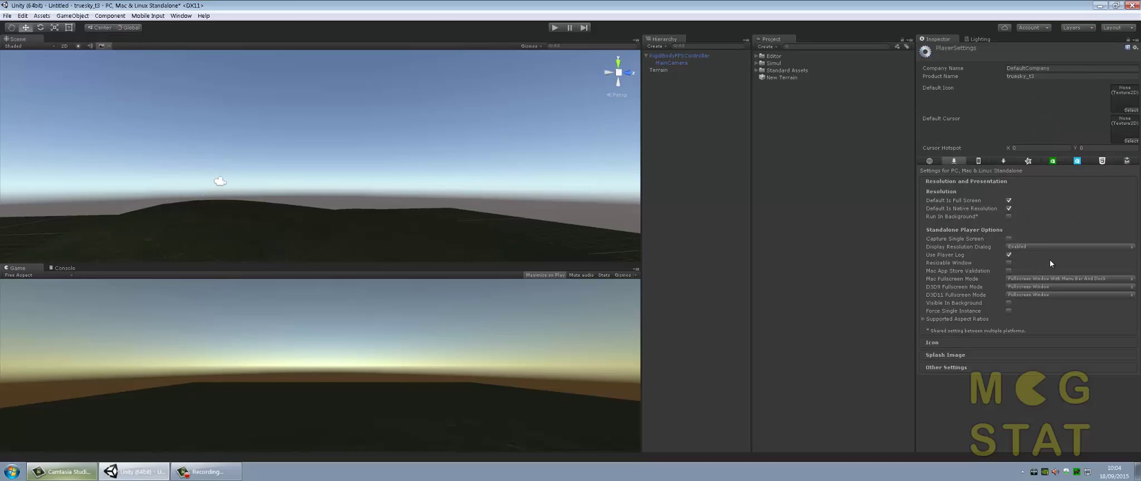
pyautogui.click(1002, 367)
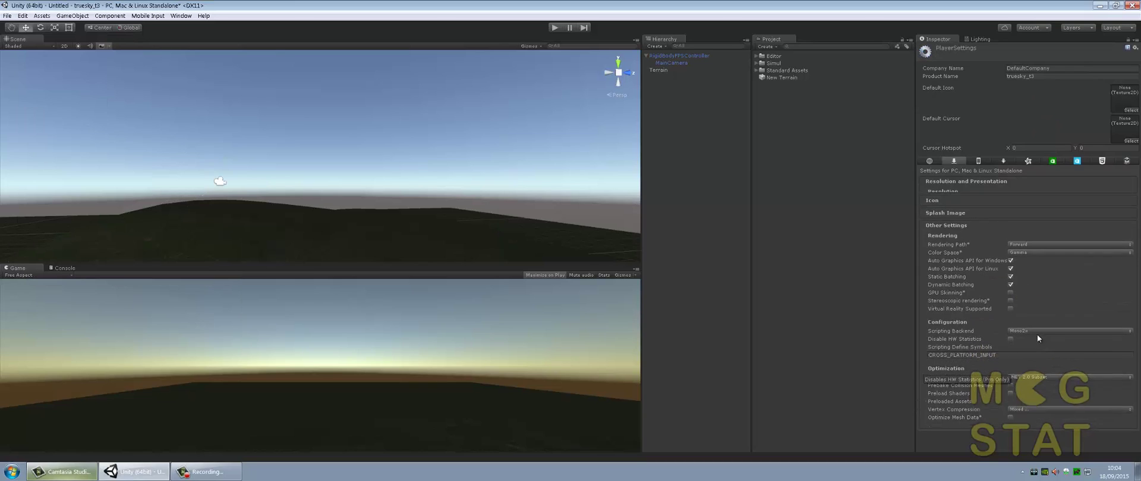
pyautogui.click(1048, 238)
pyautogui.click(1048, 258)
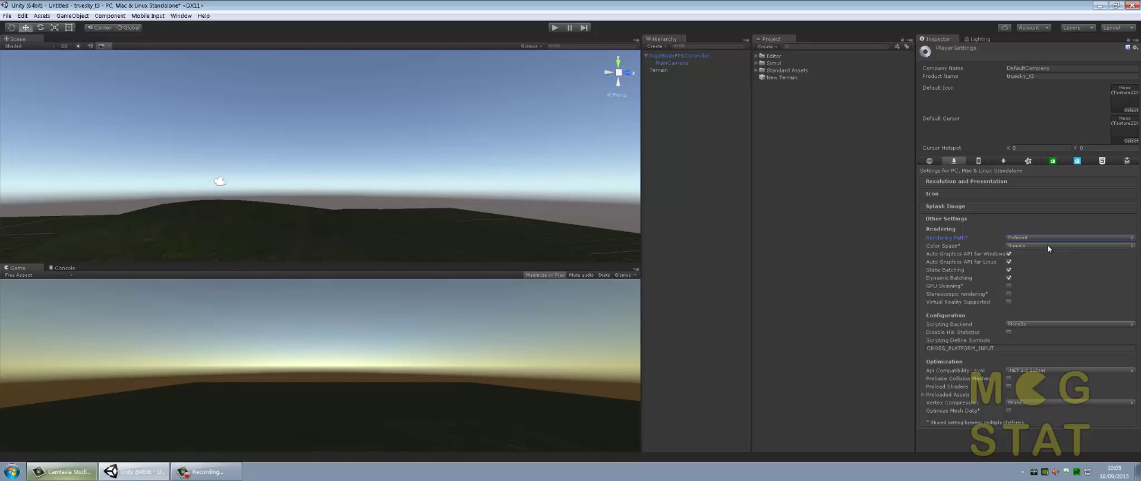
pyautogui.click(1047, 245)
pyautogui.click(1046, 266)
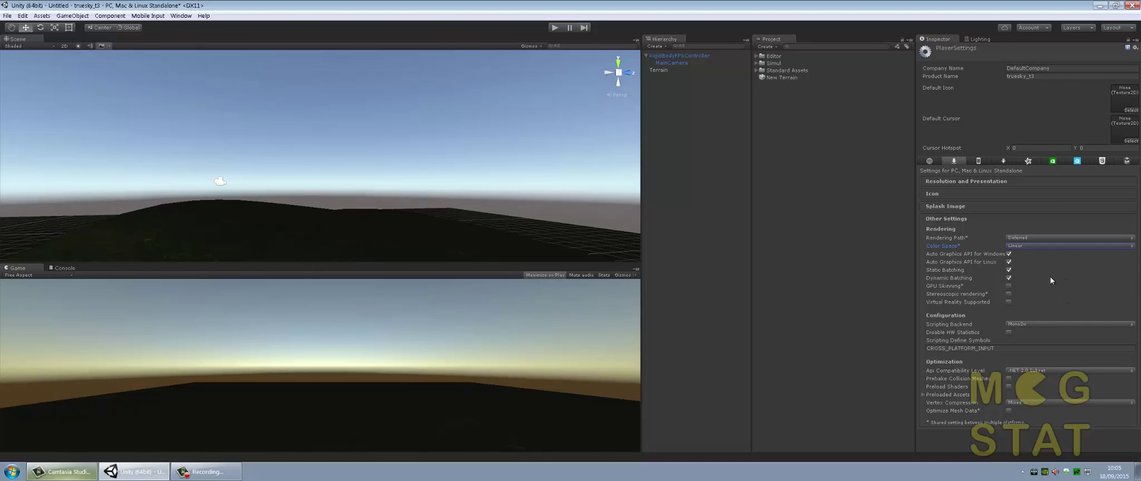
# Turn off automatic lightmap baking in the scene's lighting settings, and view the lightmap settings
pyautogui.click(984, 40)
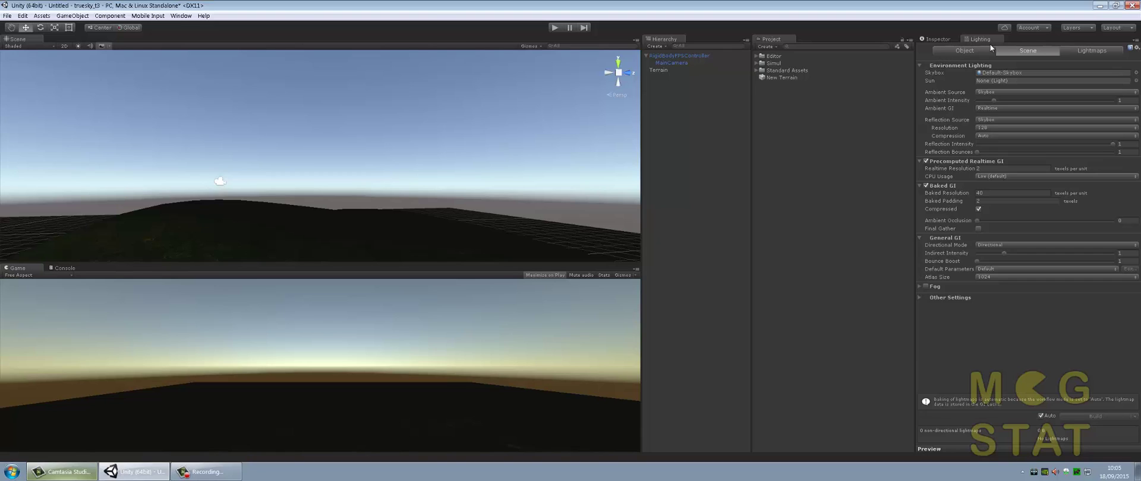
pyautogui.click(964, 51)
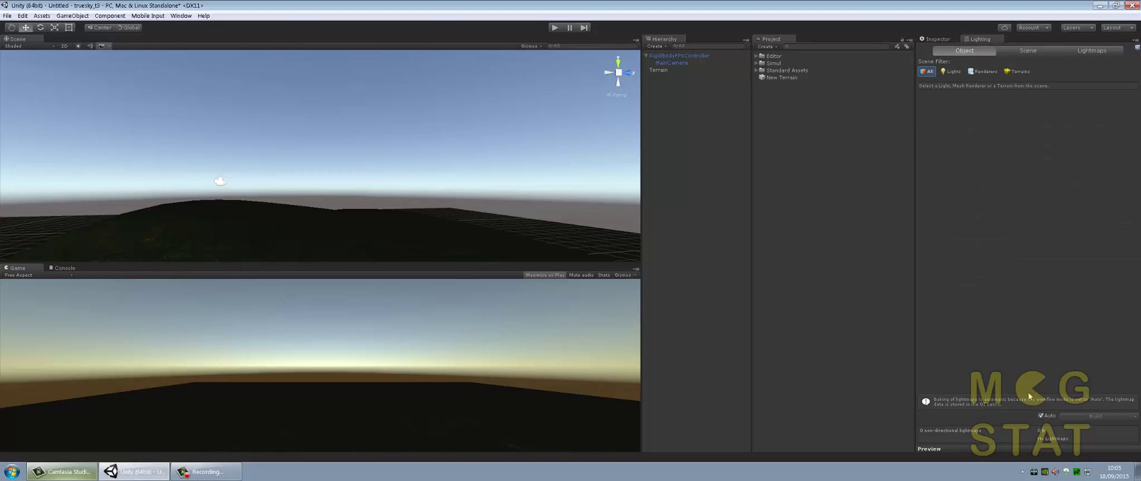
pyautogui.click(1042, 415)
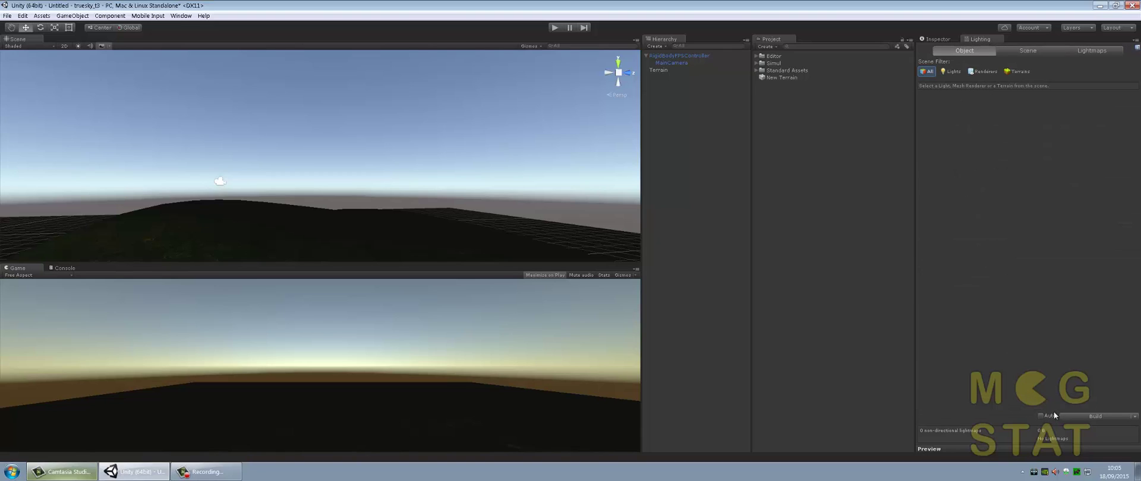
pyautogui.click(1083, 51)
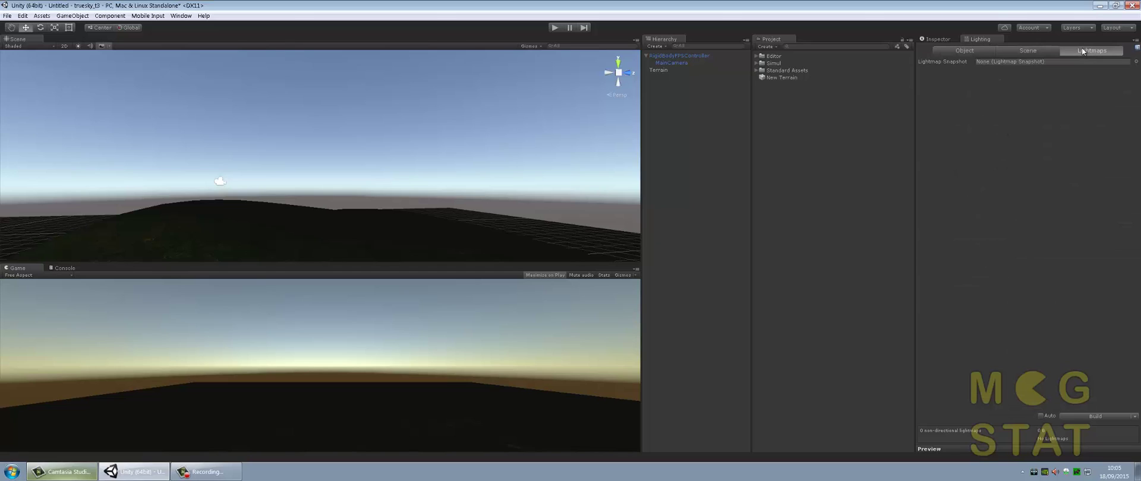
pyautogui.click(957, 51)
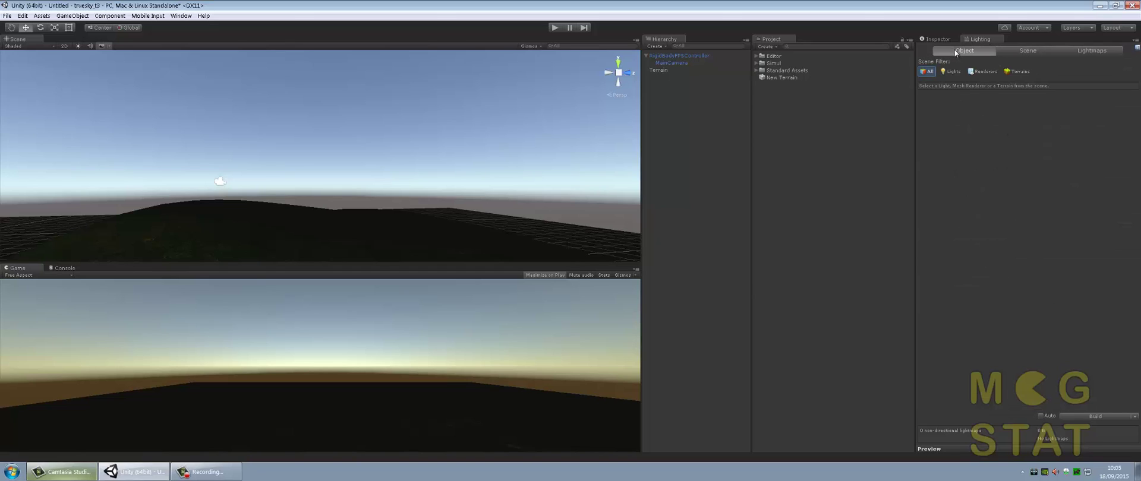
# Open the project's quality settings, run the scene in play mode to test it, and stop it again
pyautogui.click(23, 16)
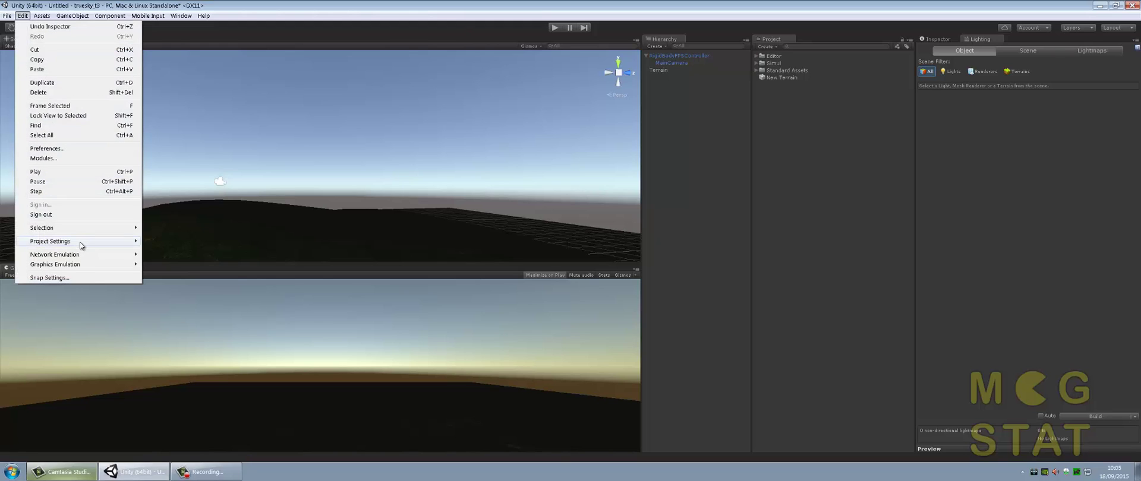
pyautogui.moveTo(82, 244)
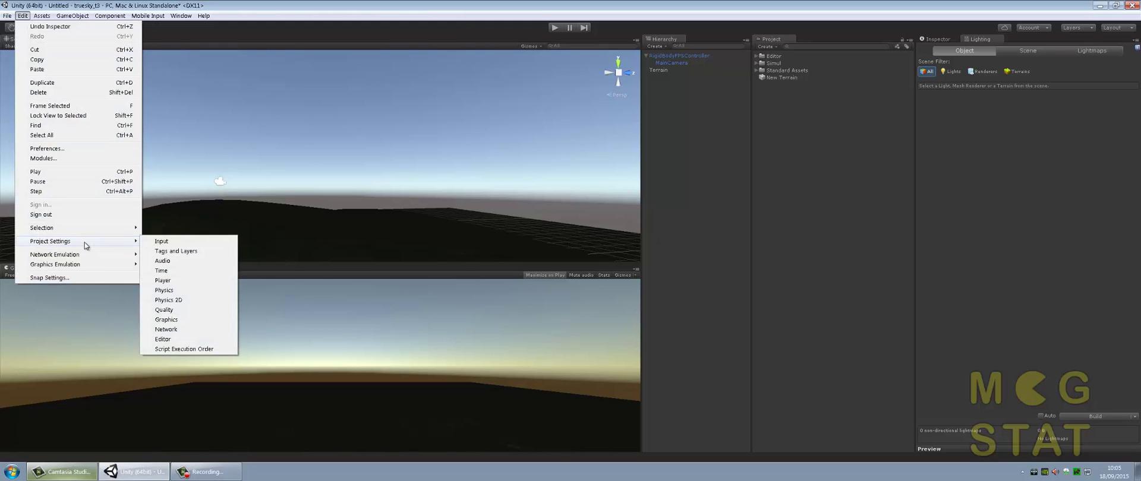
pyautogui.click(173, 313)
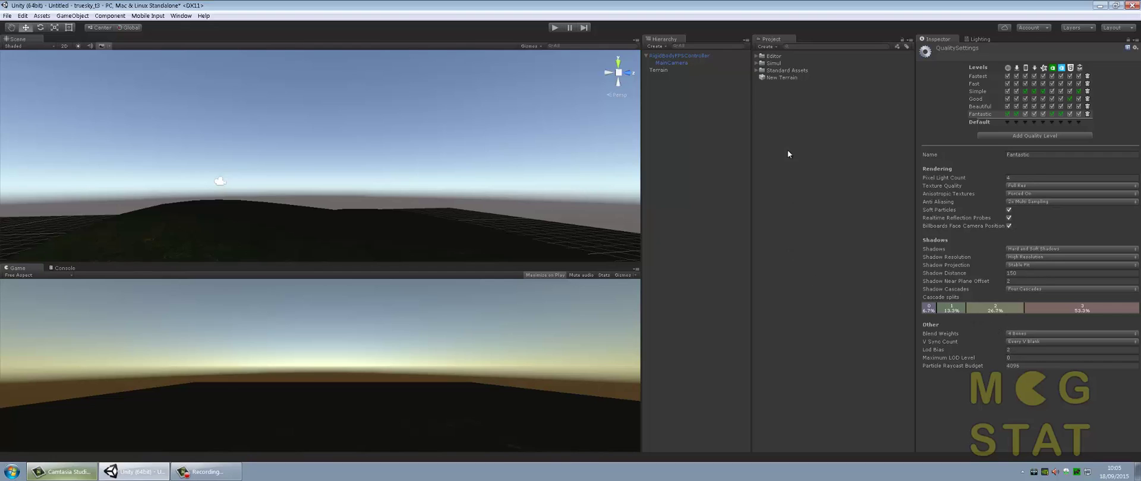
pyautogui.click(554, 28)
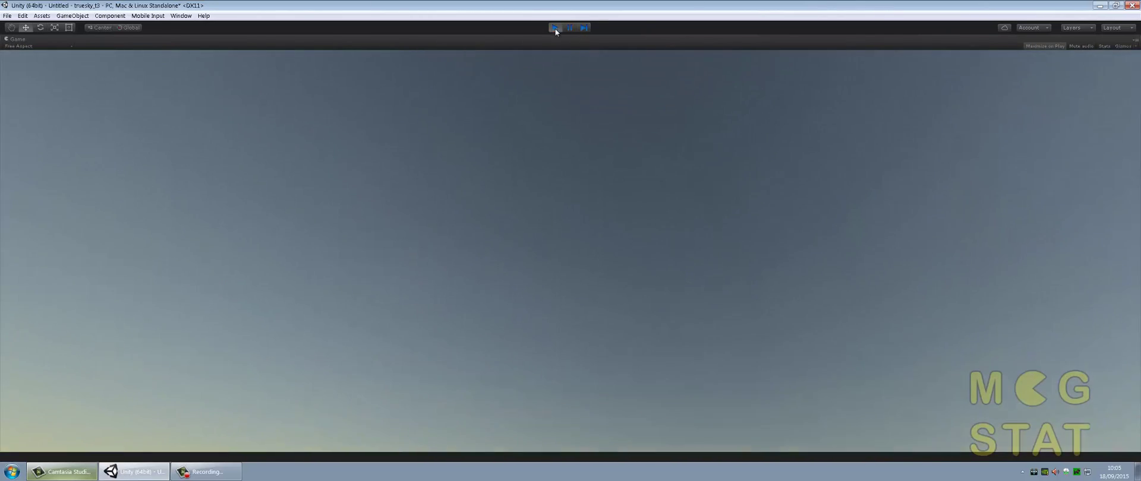
pyautogui.click(555, 28)
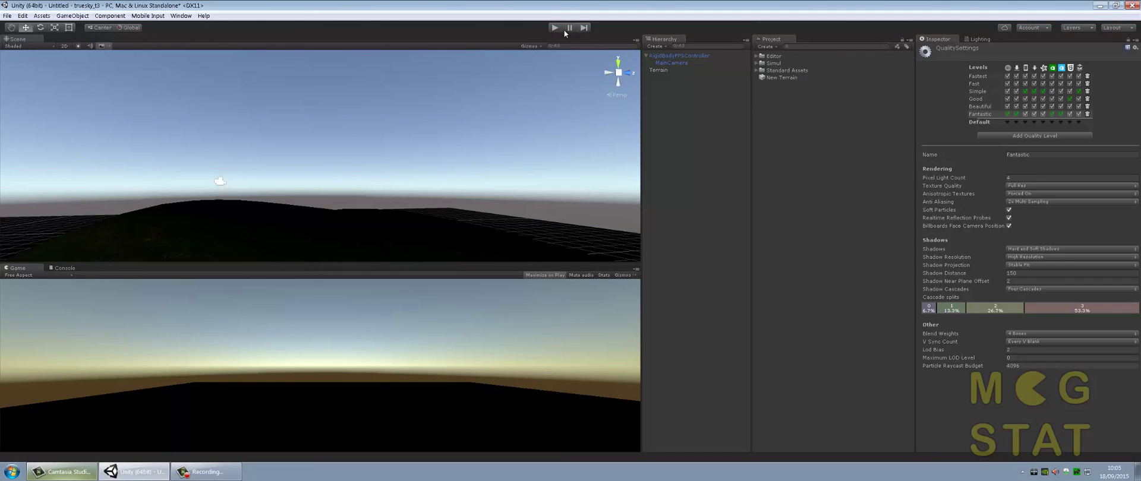
pyautogui.click(68, 17)
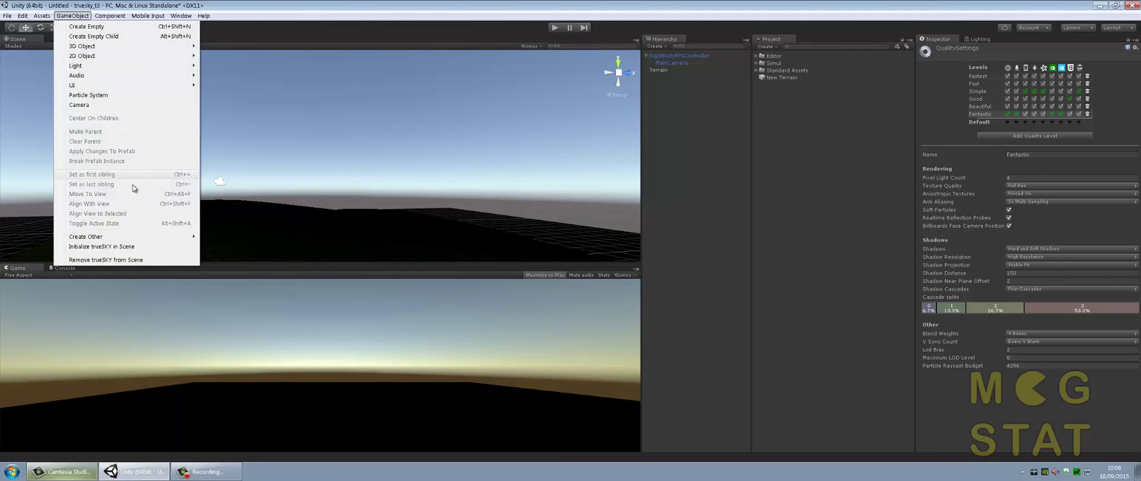
pyautogui.click(116, 246)
pyautogui.click(114, 113)
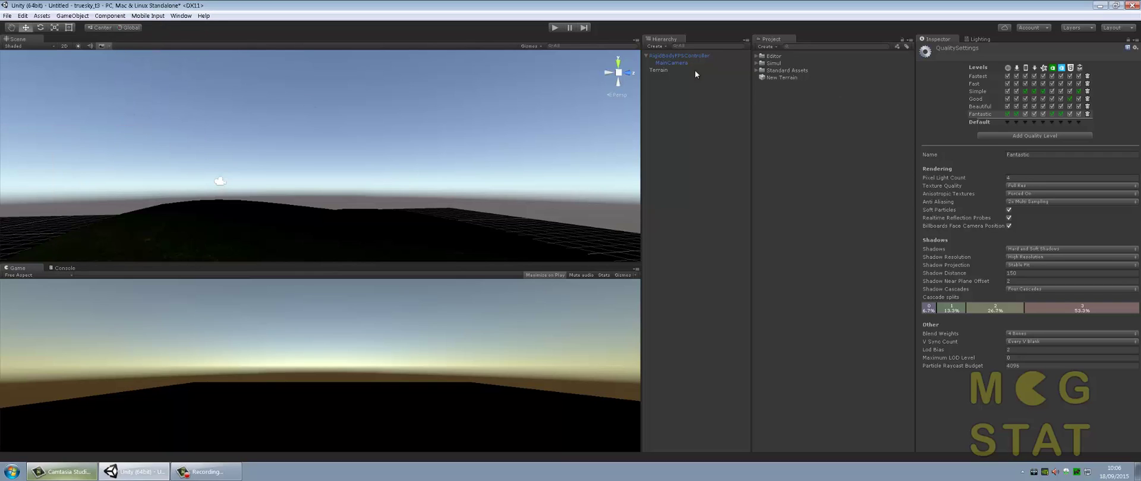
# Save the current scene as scene_t3 in the project's Assets folder
pyautogui.click(8, 16)
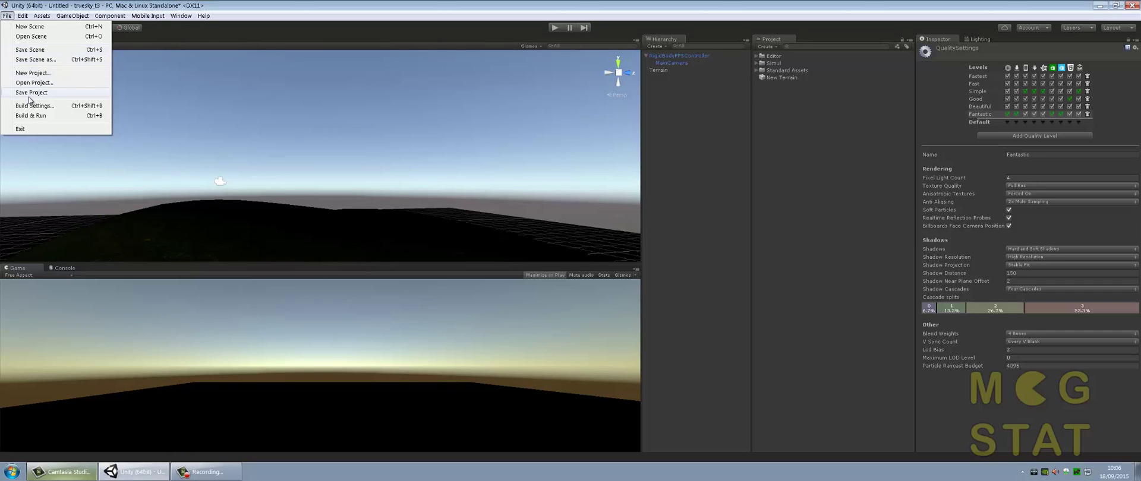
pyautogui.click(29, 50)
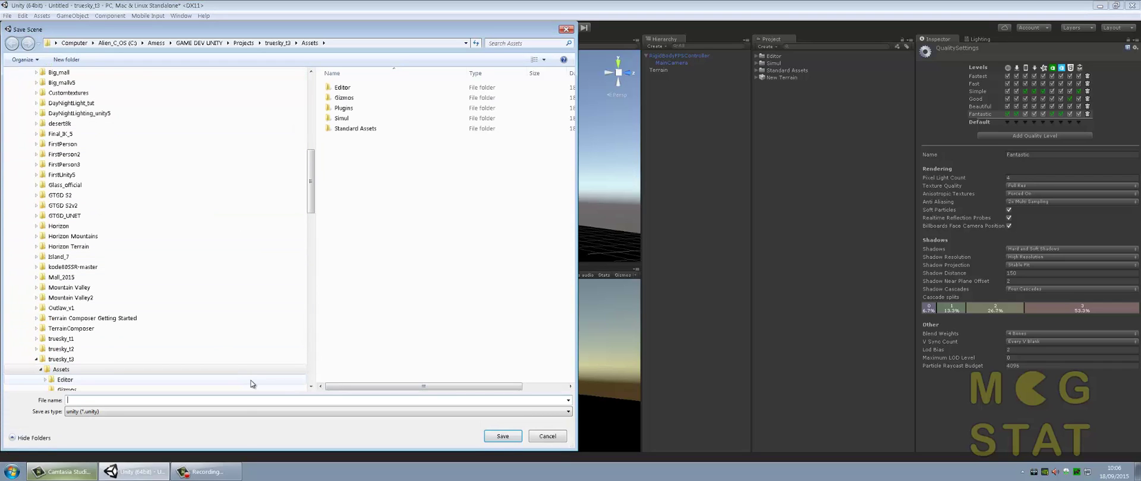
pyautogui.write('dve')
pyautogui.press('BackSpace')
pyautogui.press('BackSpace')
pyautogui.press('BackSpace')
pyautogui.press('BackSpace')
pyautogui.press('BackSpace')
pyautogui.write('scene_t3')
pyautogui.click(503, 436)
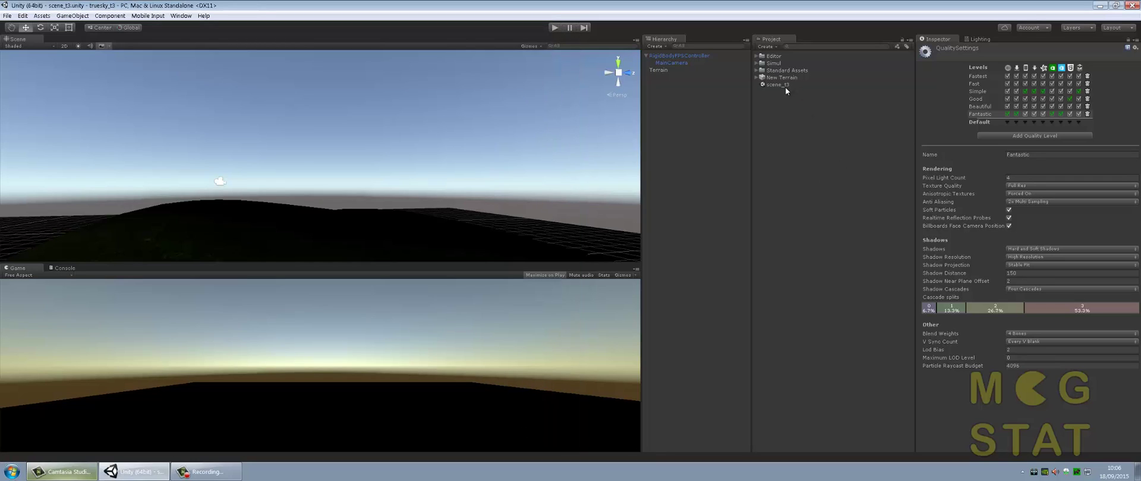
# Initialize trueSKY in the scene with a new sequence, MainCamera and the TransparencyCamera component, removing the standard distance fog and the camera's skybox
pyautogui.click(9, 16)
pyautogui.moveTo(62, 16)
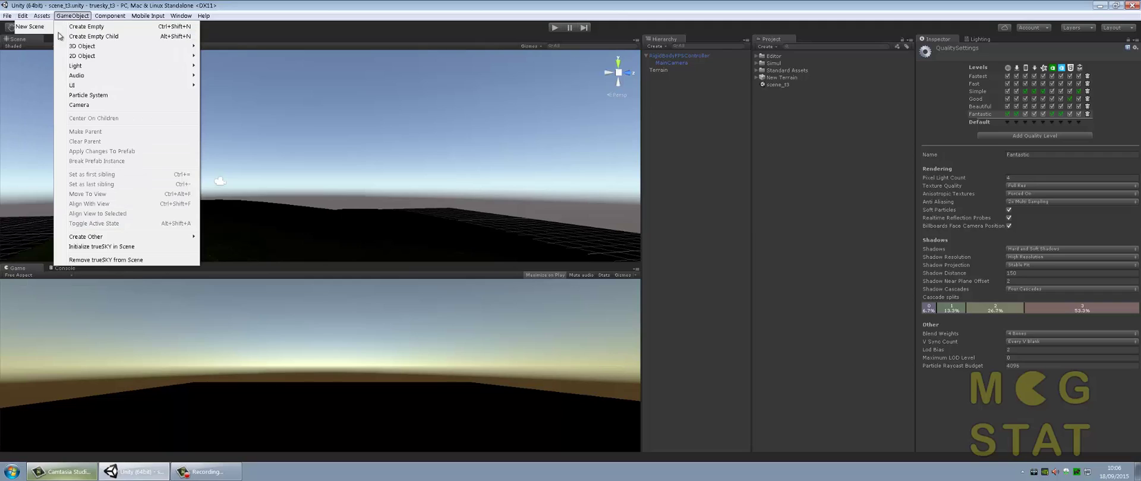
pyautogui.click(124, 247)
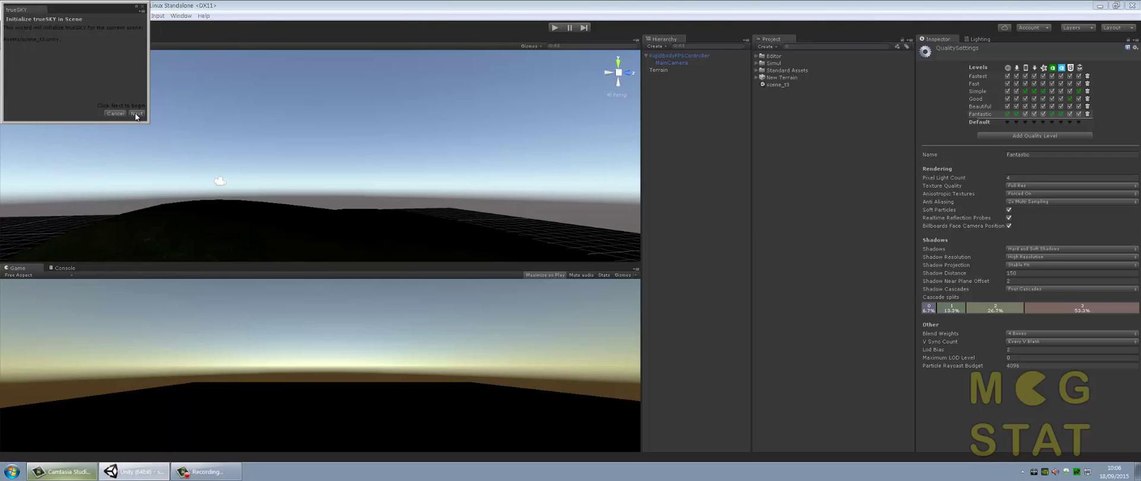
pyautogui.click(136, 114)
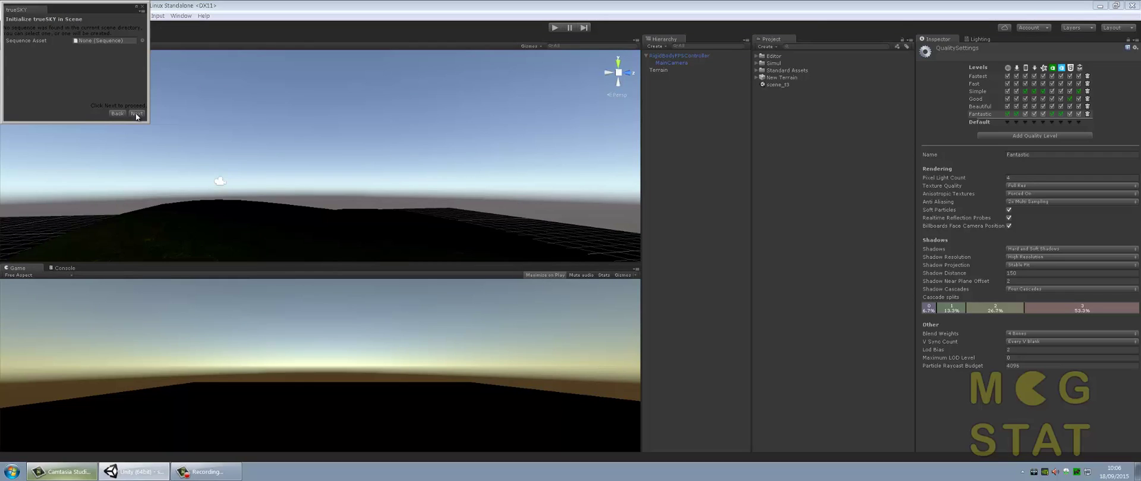
pyautogui.click(136, 114)
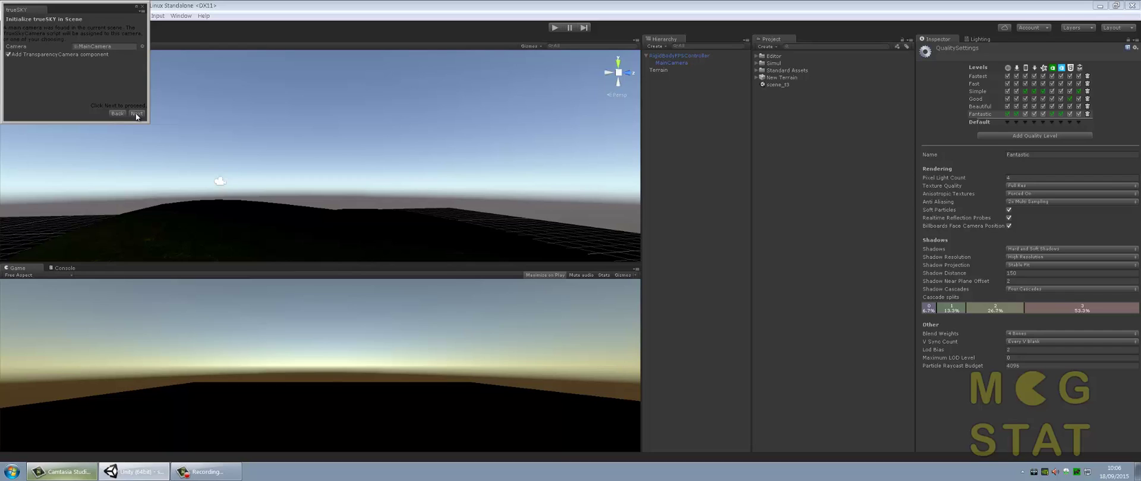
pyautogui.click(136, 114)
pyautogui.click(136, 114)
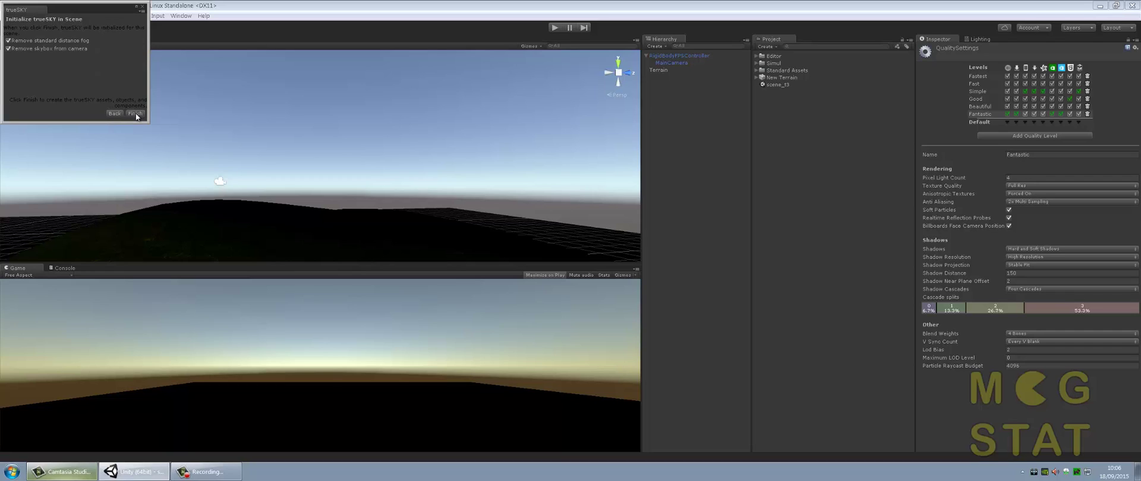
pyautogui.click(135, 113)
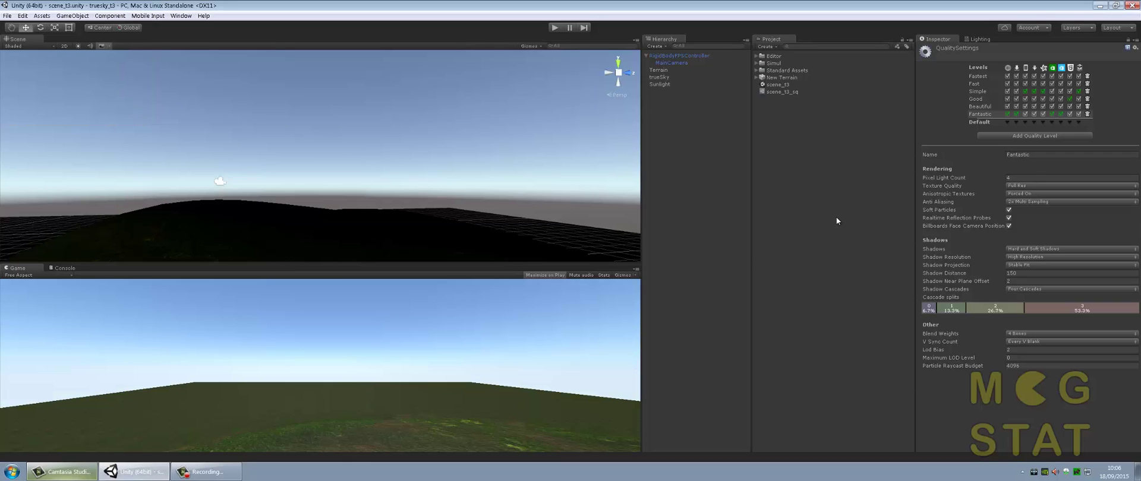
# Open the scene_t3_sq sequence in the trueSKY sequencer, widen its window, and examine the keyframe timeline and its editing options
pyautogui.doubleClick(782, 93)
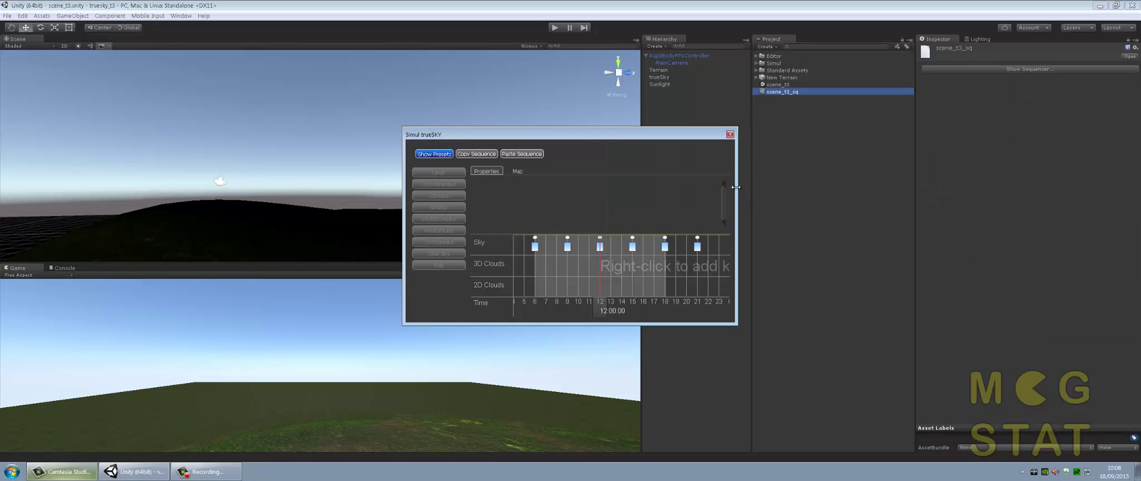
pyautogui.moveTo(737, 191); pyautogui.dragTo(1032, 208)
pyautogui.scroll(-10, 687, 278)
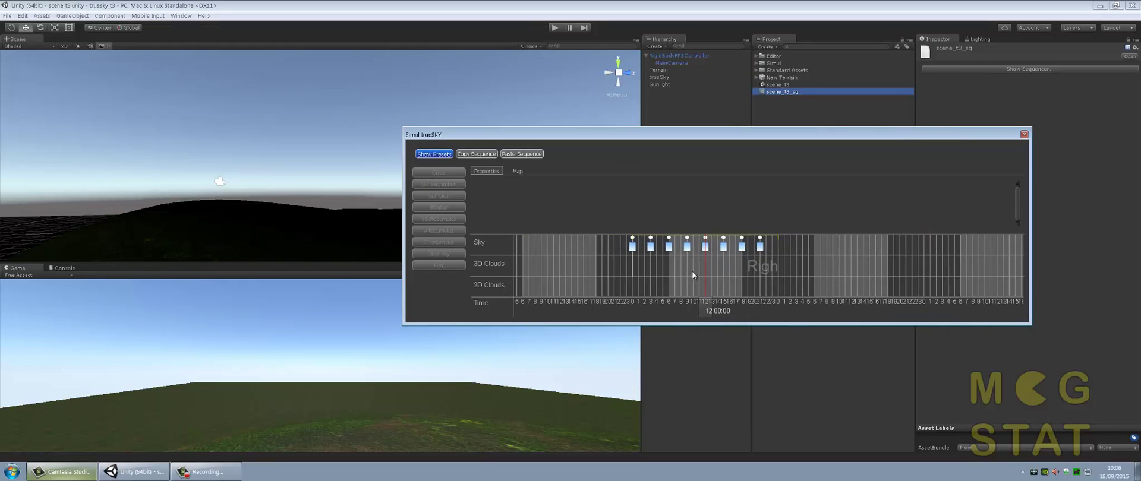
pyautogui.scroll(-3, 685, 273)
pyautogui.scroll(10, 742, 287)
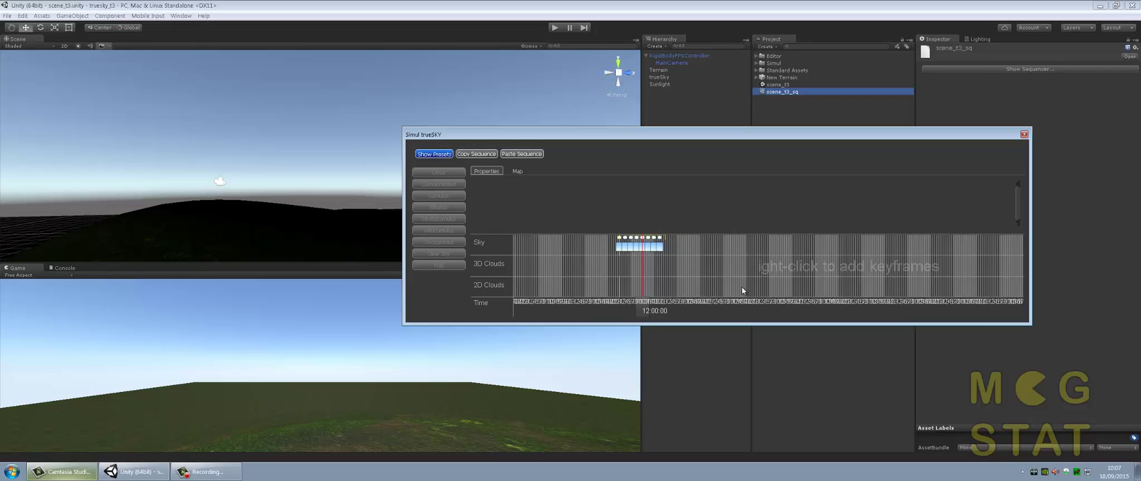
pyautogui.moveTo(614, 278); pyautogui.dragTo(869, 259, button='right')
pyautogui.scroll(4, 833, 276)
pyautogui.moveTo(764, 276); pyautogui.dragTo(856, 270, button='right')
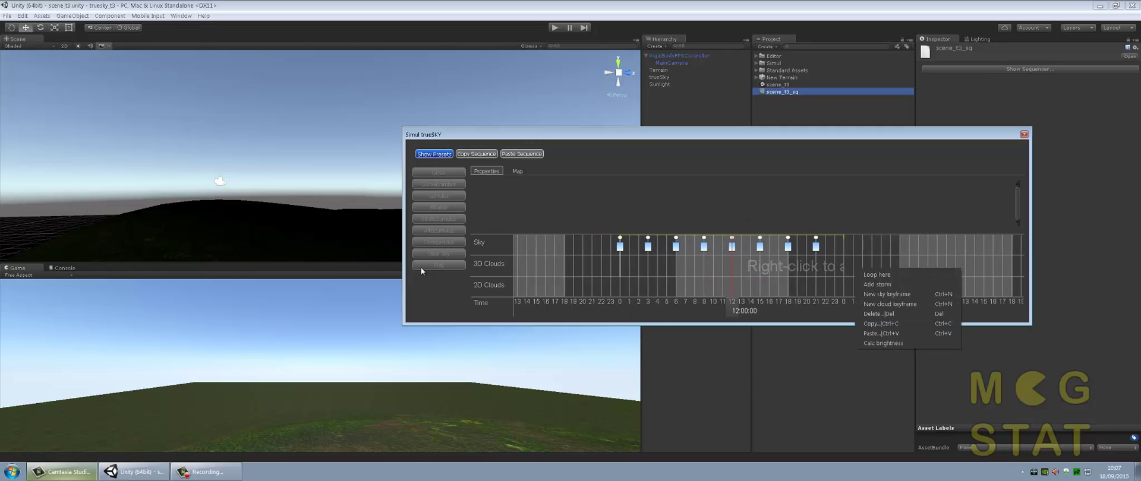
# View the properties of the sequence's Sky layer and close the sequencer
pyautogui.click(477, 241)
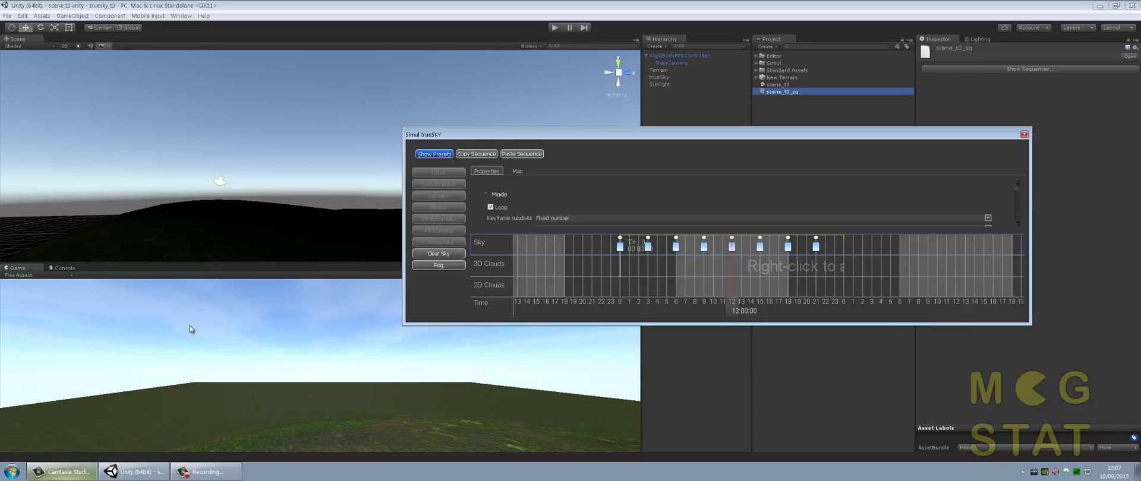
pyautogui.scroll(-3, 844, 253)
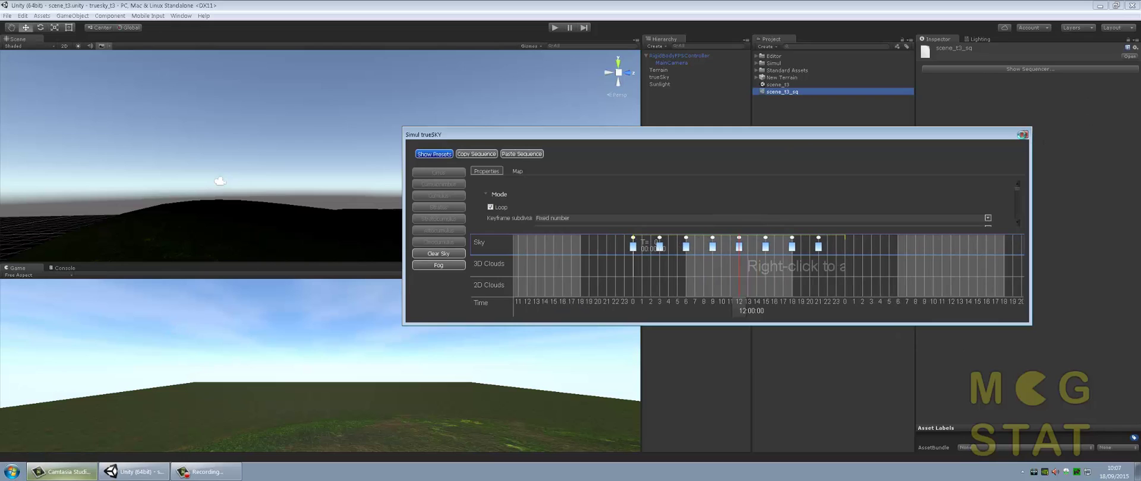
pyautogui.click(1025, 135)
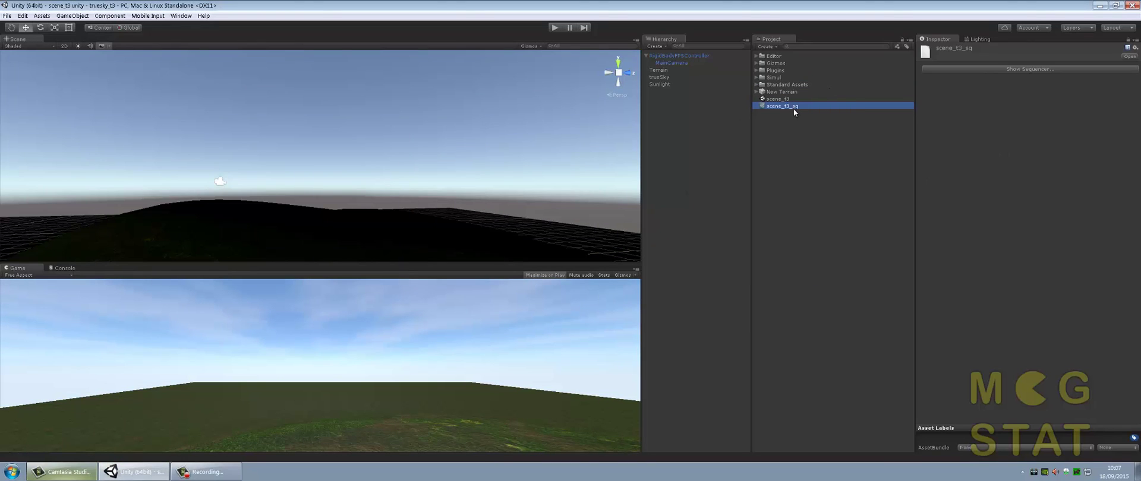
# Reopen the sequencer for scene_t3_sq and make its window taller to show more of the layer properties
pyautogui.click(1040, 68)
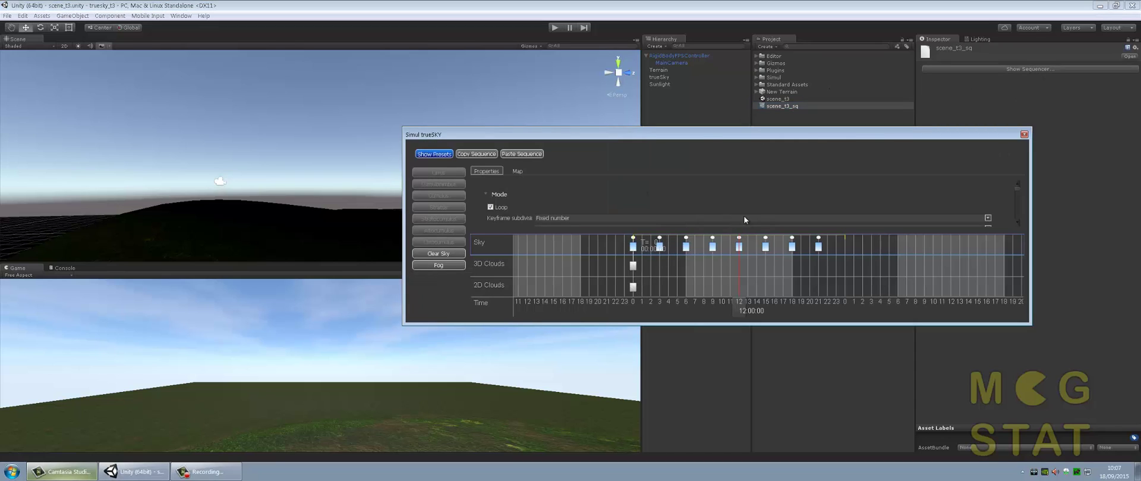
pyautogui.moveTo(750, 126); pyautogui.dragTo(747, 38)
pyautogui.moveTo(737, 325); pyautogui.dragTo(738, 439)
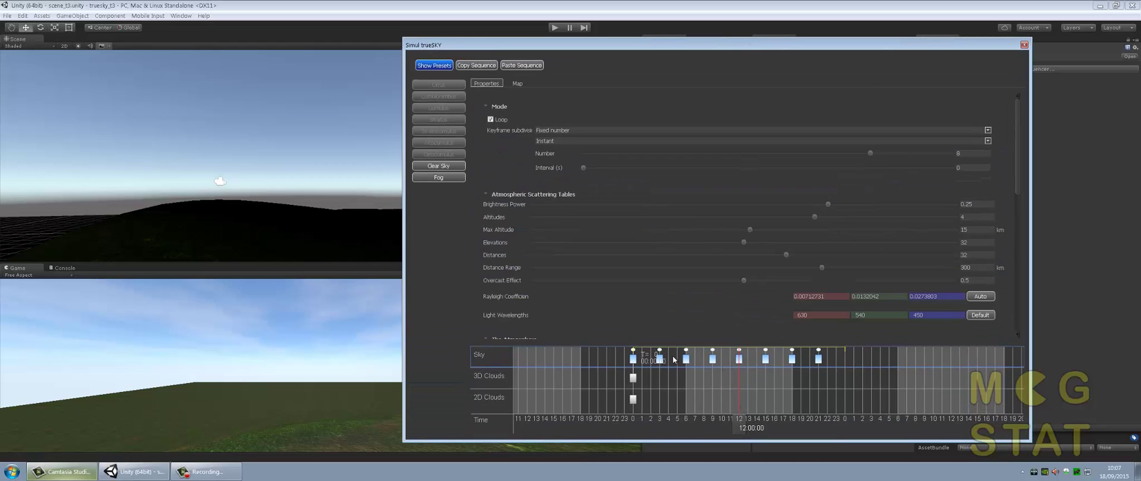
# Set the Cloudiness of the 2D cloud keyframe at hour 0 to 0, and check the 3D cloud keyframe's properties
pyautogui.click(632, 404)
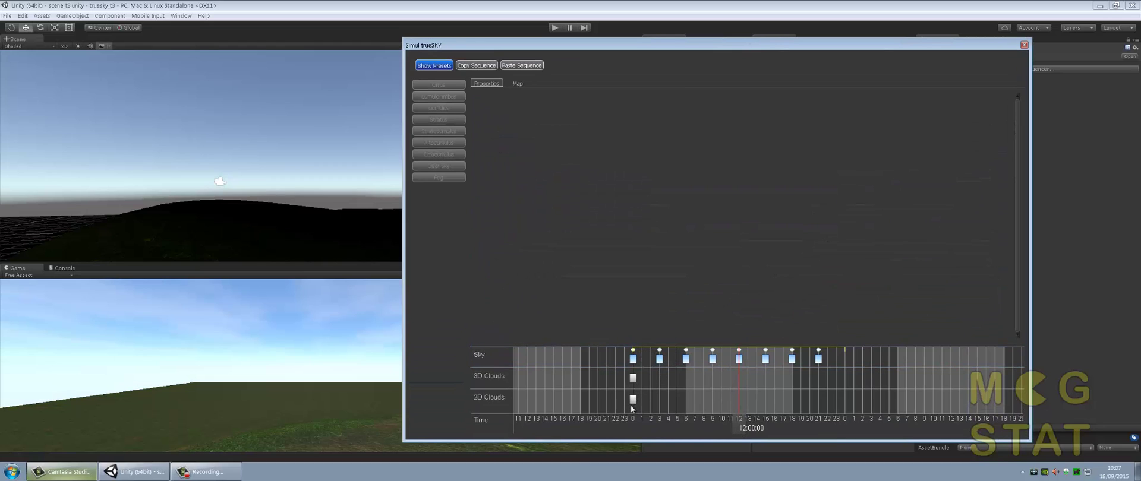
pyautogui.click(633, 402)
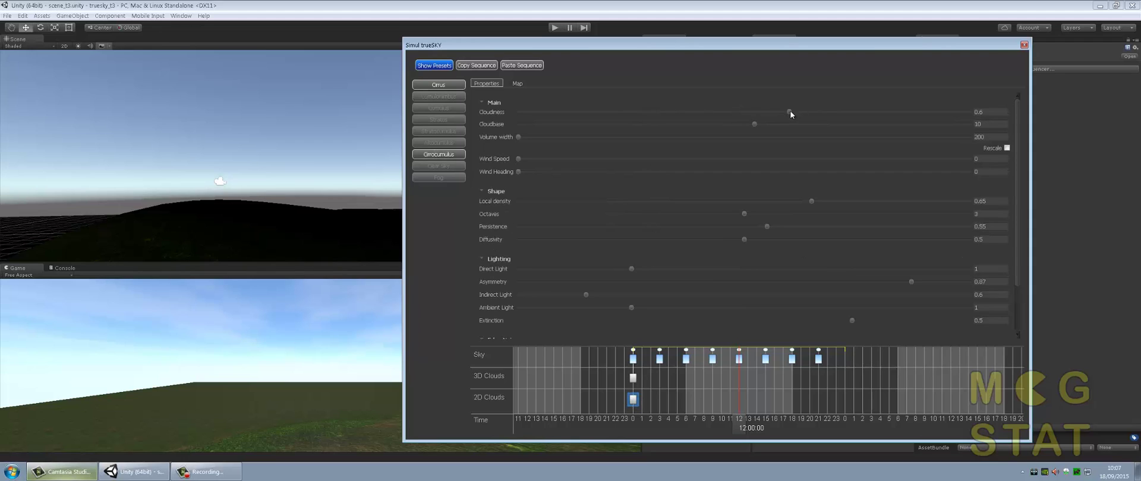
pyautogui.moveTo(789, 112); pyautogui.dragTo(512, 114)
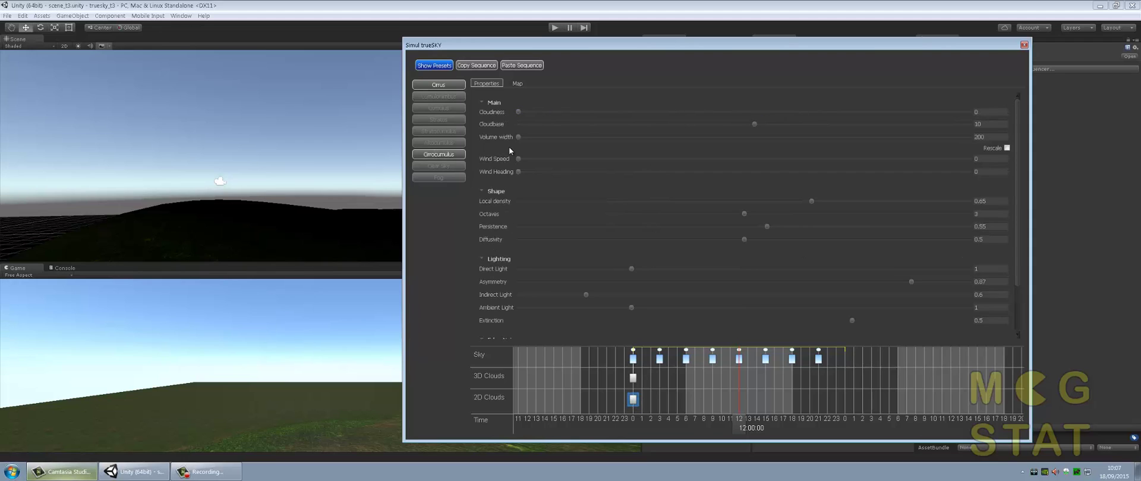
pyautogui.click(632, 378)
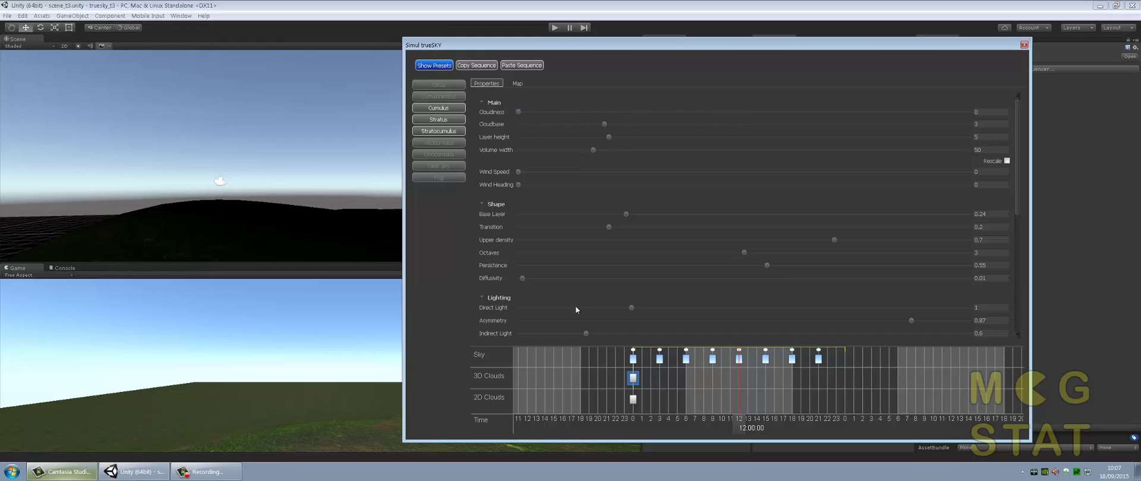
pyautogui.click(633, 400)
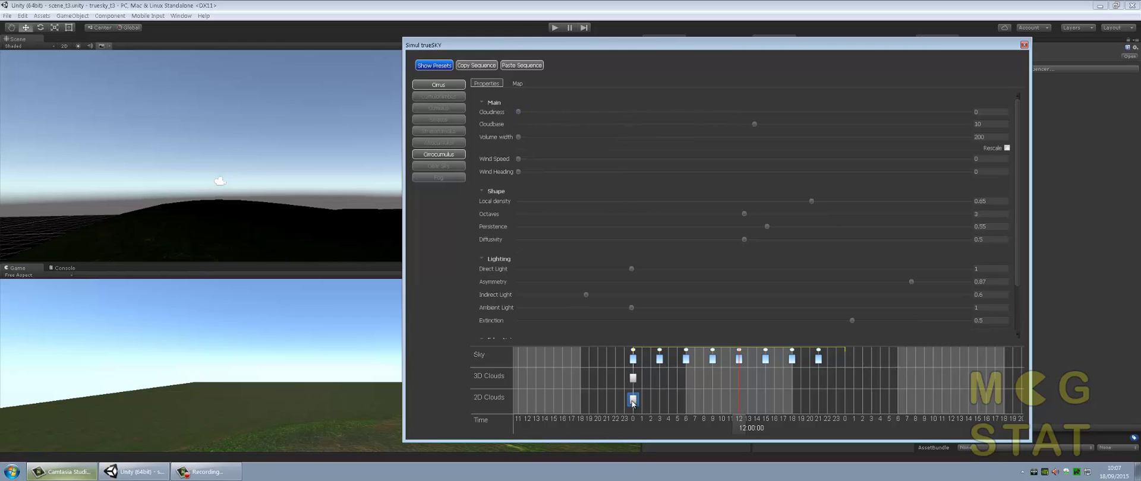
# Check the properties of the 3D and 2D cloud keyframes at hour 0
pyautogui.click(633, 378)
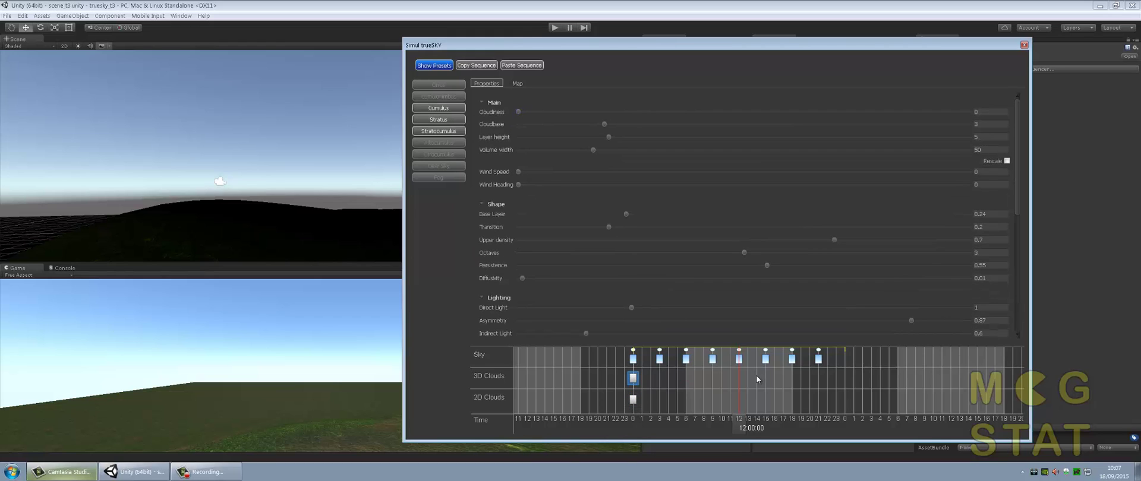
pyautogui.click(633, 401)
pyautogui.click(632, 378)
# Set the Sky layer's sun diameter to about 32.7° and its moon diameter to about 10.4°
pyautogui.click(479, 355)
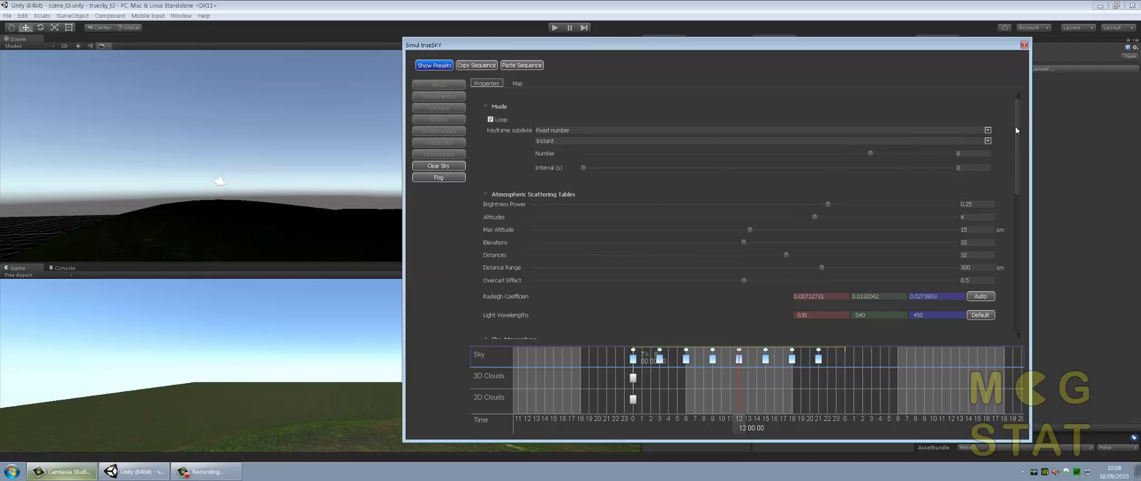
pyautogui.moveTo(1016, 128); pyautogui.dragTo(1012, 220)
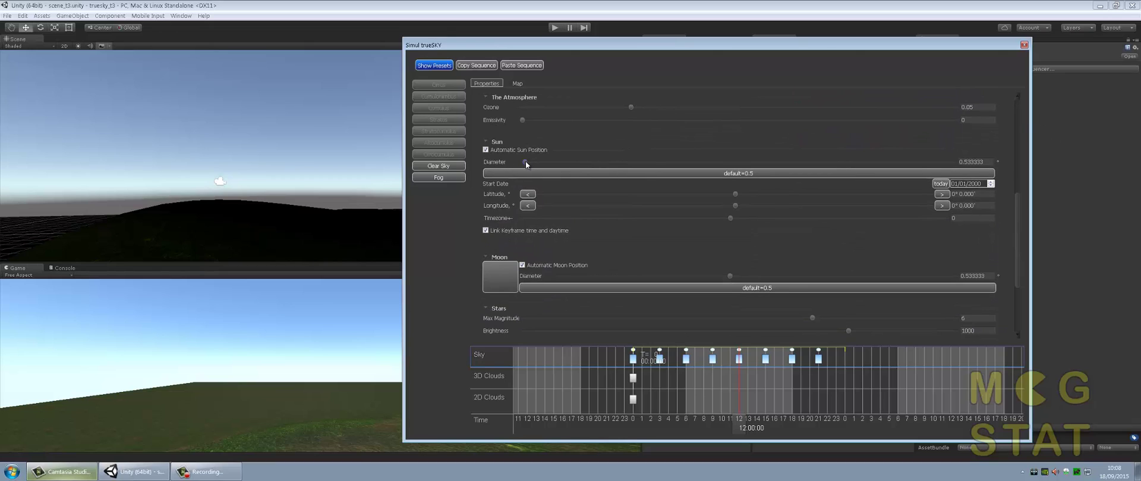
pyautogui.moveTo(525, 161); pyautogui.dragTo(665, 168)
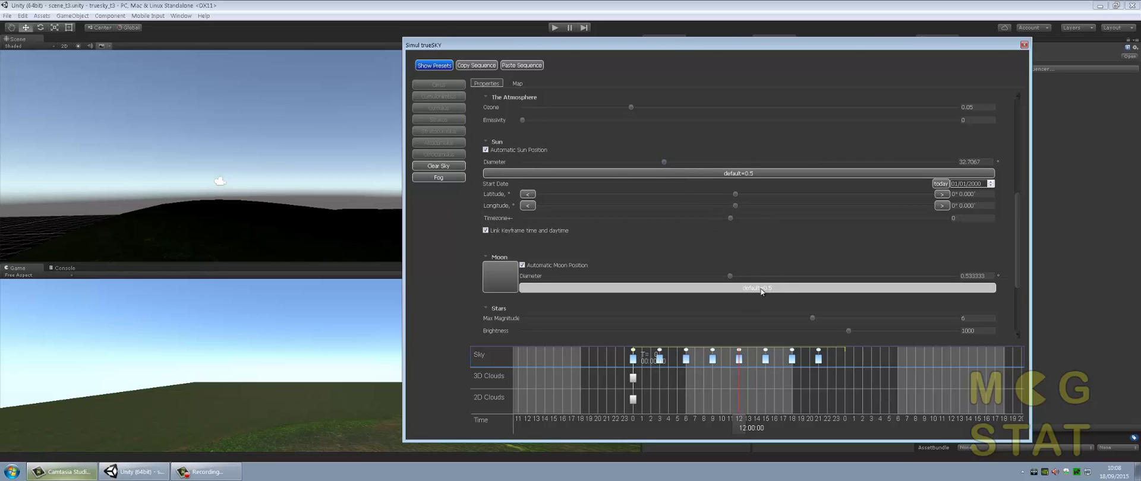
pyautogui.moveTo(731, 277); pyautogui.dragTo(861, 278)
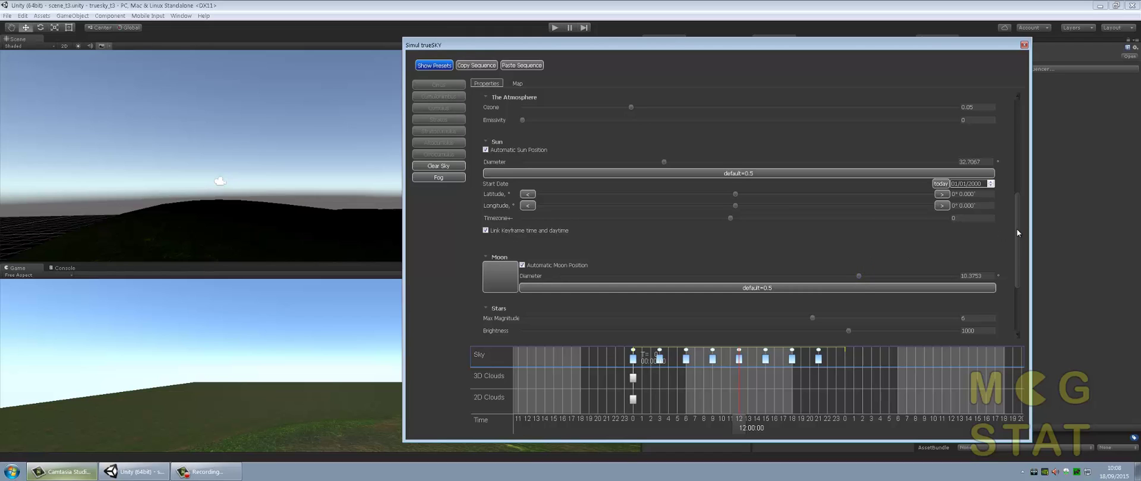
# View the Sky layer's Stars properties and close the sequencer
pyautogui.moveTo(1018, 229); pyautogui.dragTo(1018, 280)
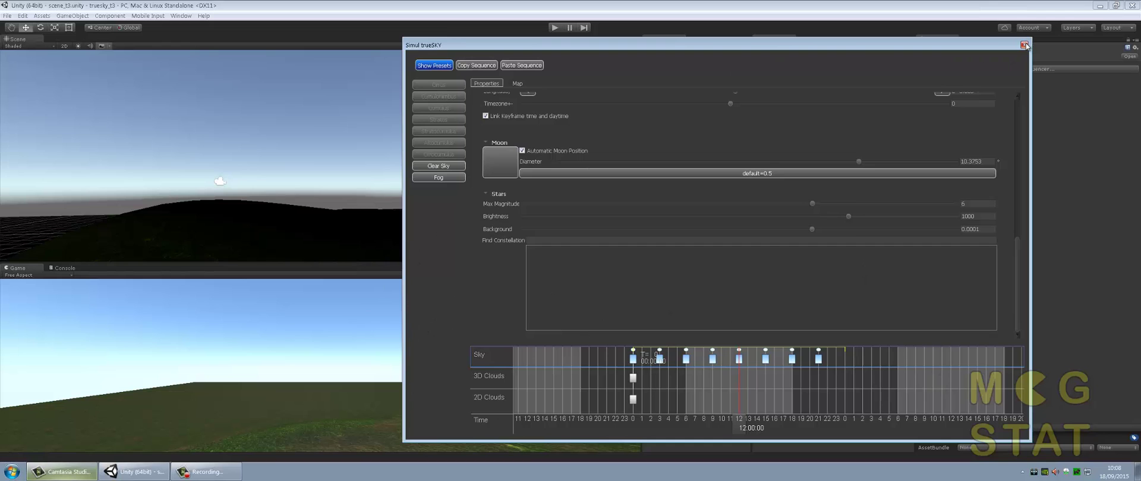
pyautogui.moveTo(983, 46); pyautogui.dragTo(865, 48)
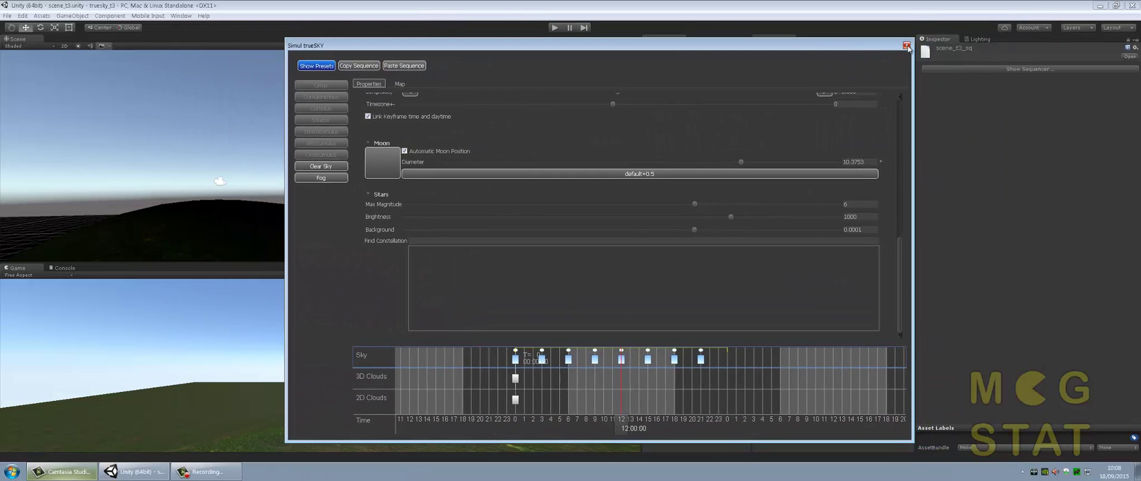
pyautogui.click(906, 46)
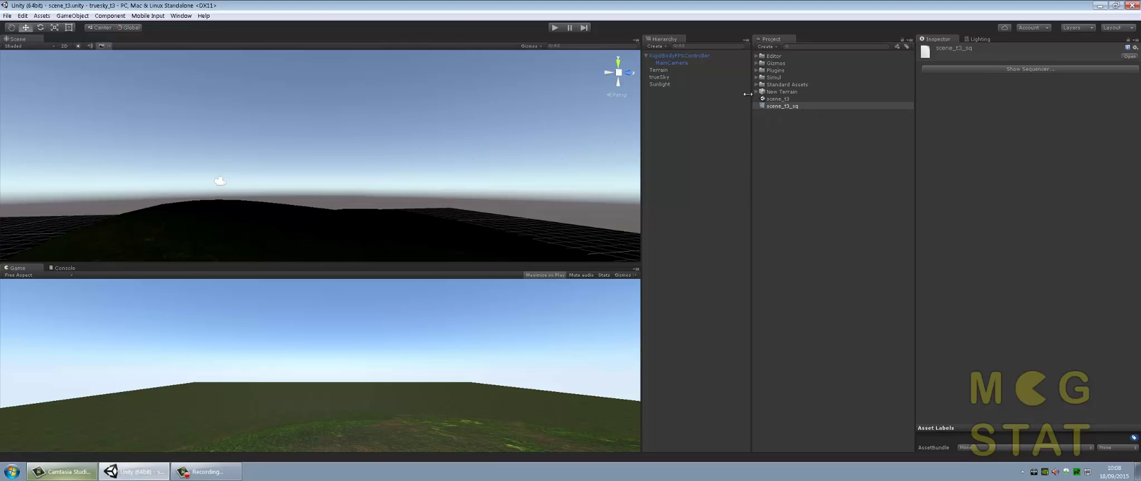
# Save the scene, check the console message, and return to the game view
pyautogui.click(7, 16)
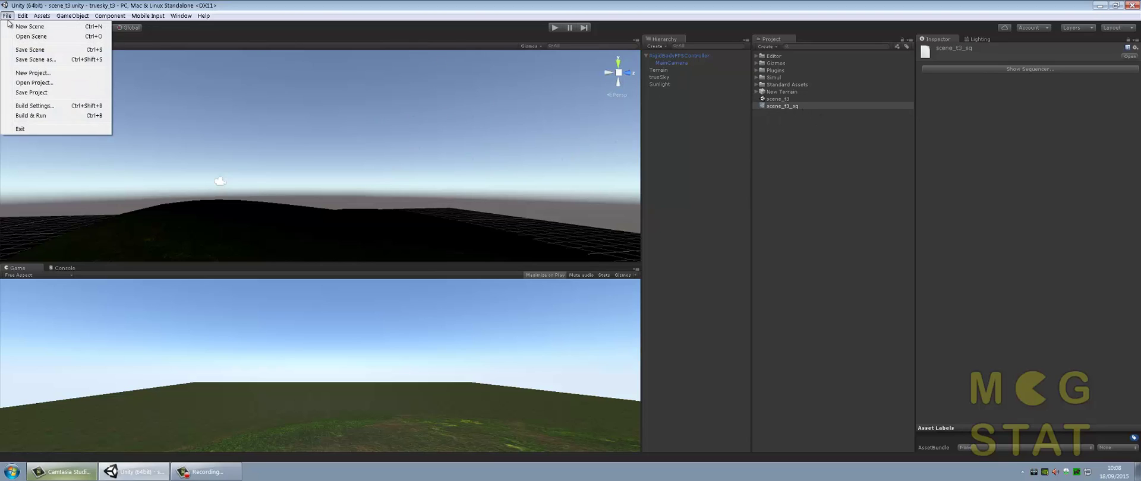
pyautogui.click(36, 53)
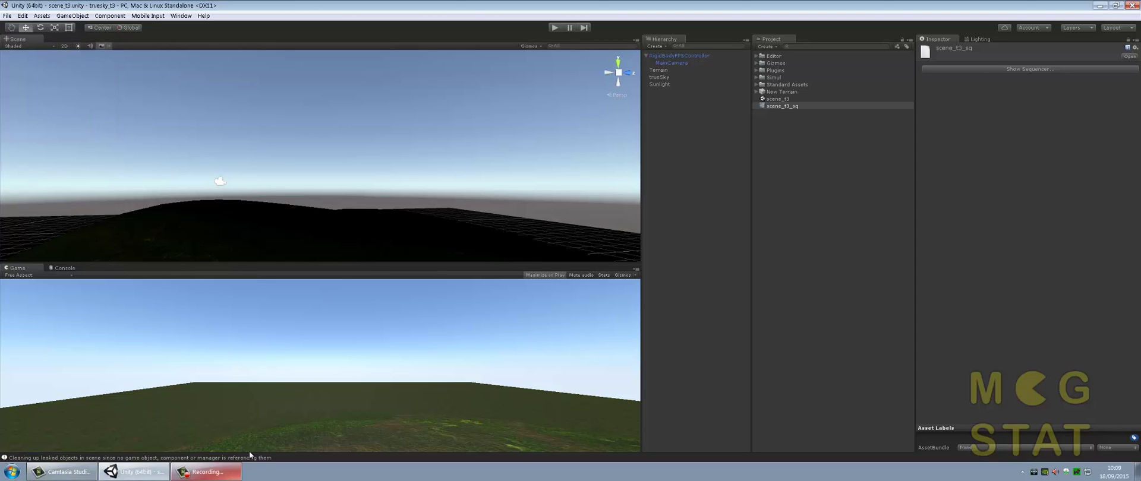
pyautogui.click(64, 268)
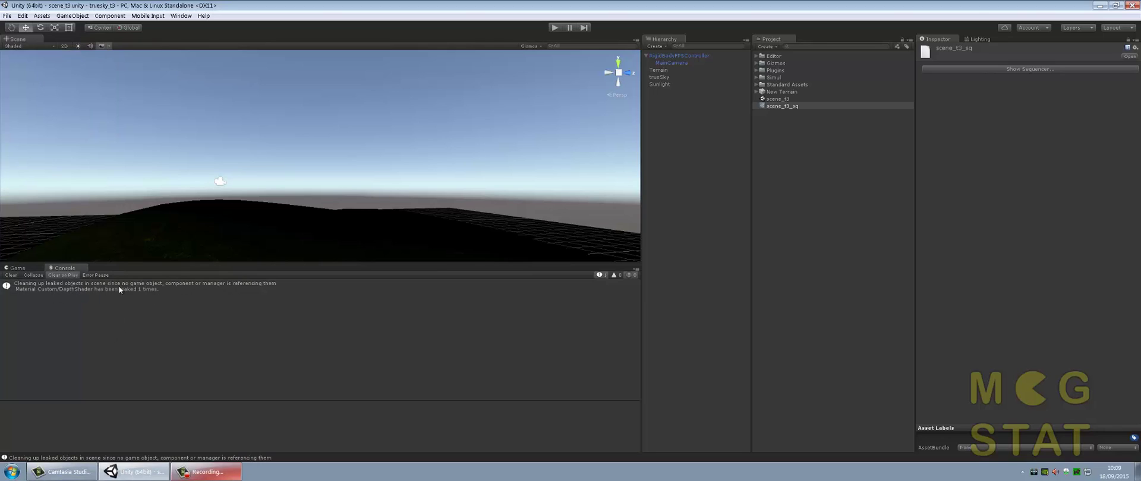
pyautogui.click(24, 269)
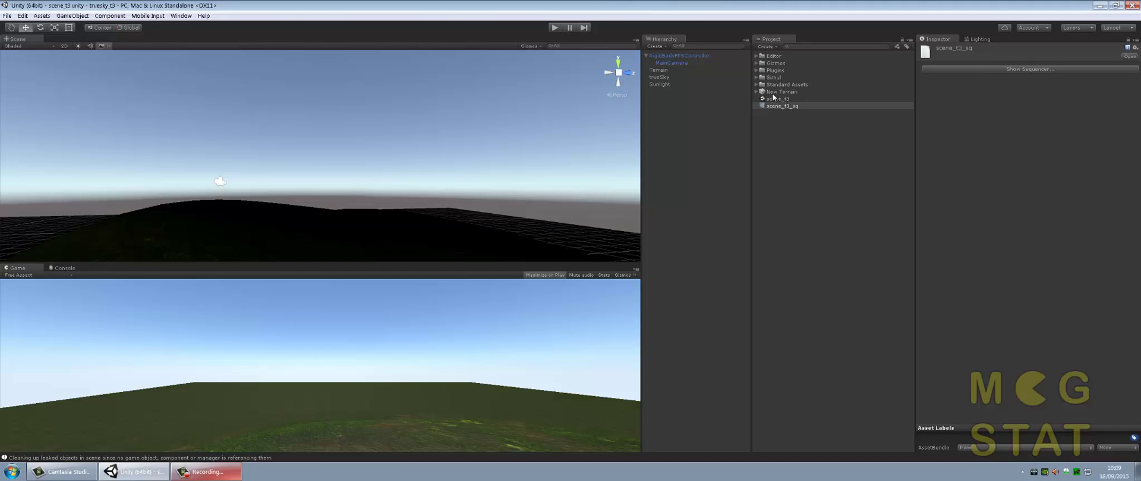
# Assign the MilkyWay texture as the trueSky object's Cosmic Background and the Moon texture as its Moon Texture
pyautogui.click(660, 77)
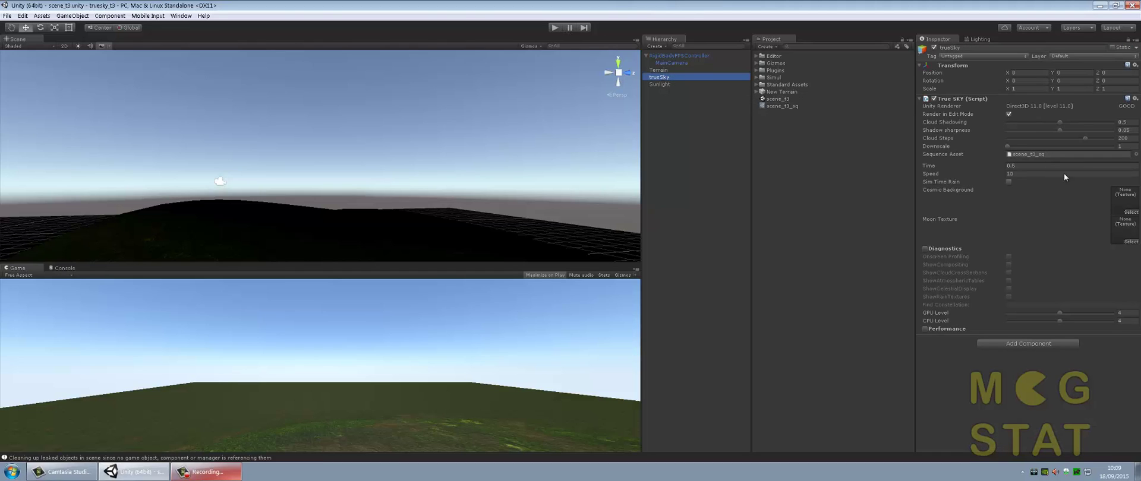
pyautogui.click(1132, 213)
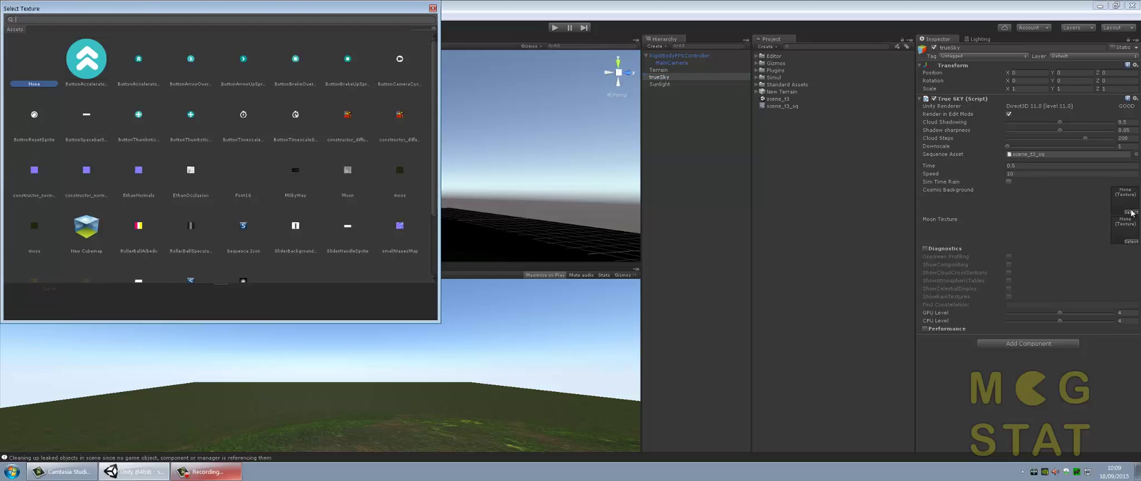
pyautogui.doubleClick(313, 171)
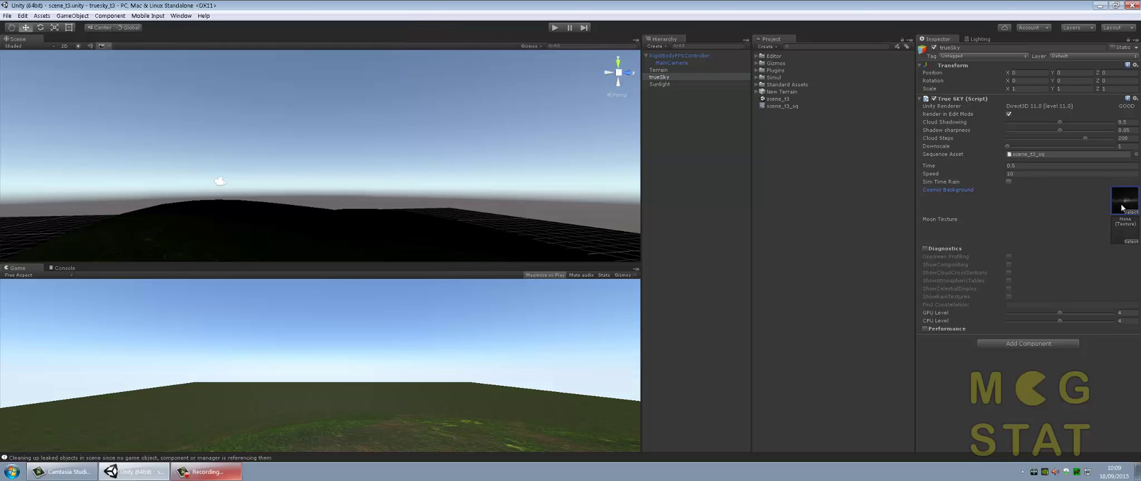
pyautogui.click(1131, 242)
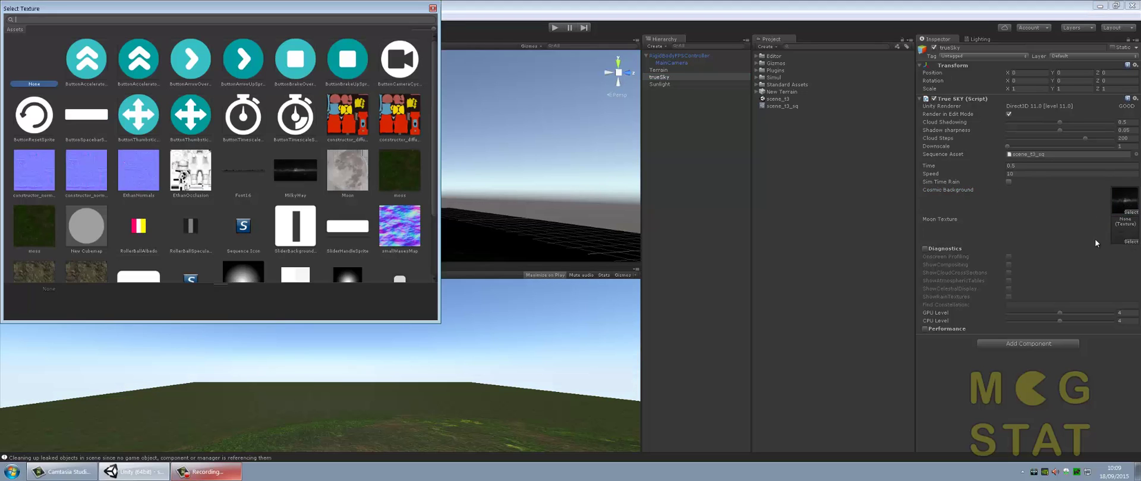
pyautogui.click(350, 174)
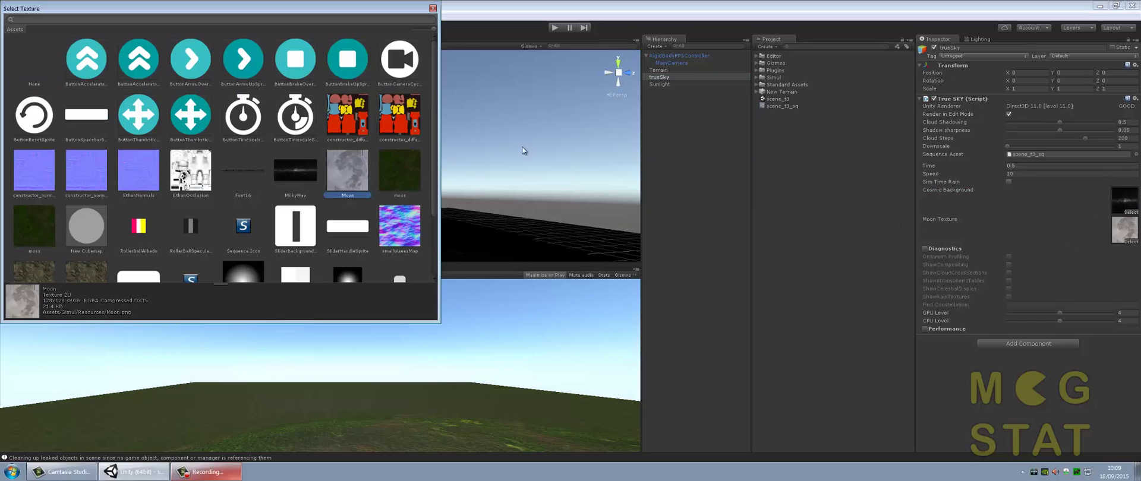
pyautogui.doubleClick(341, 171)
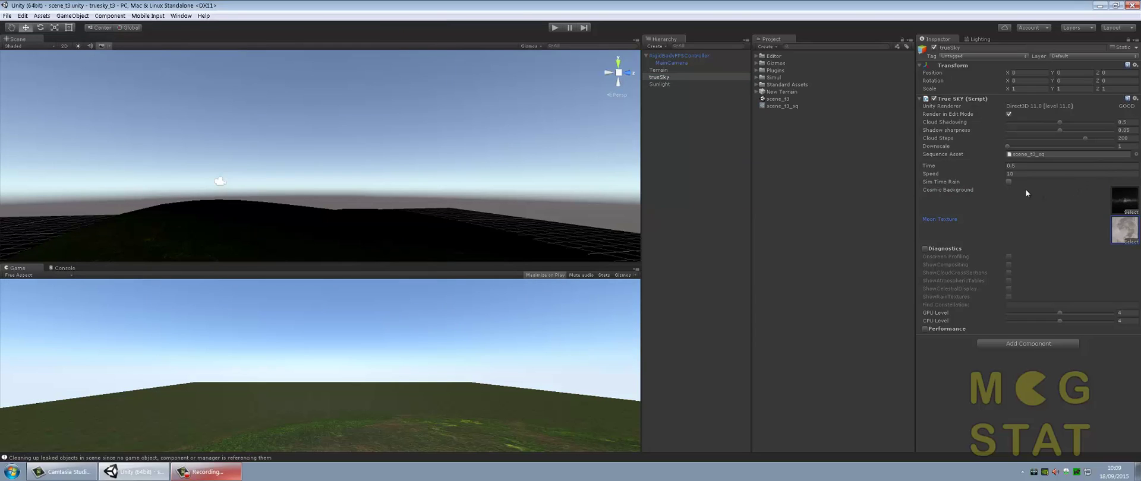
# Set the trueSky object's Speed to 900
pyautogui.click(1020, 173)
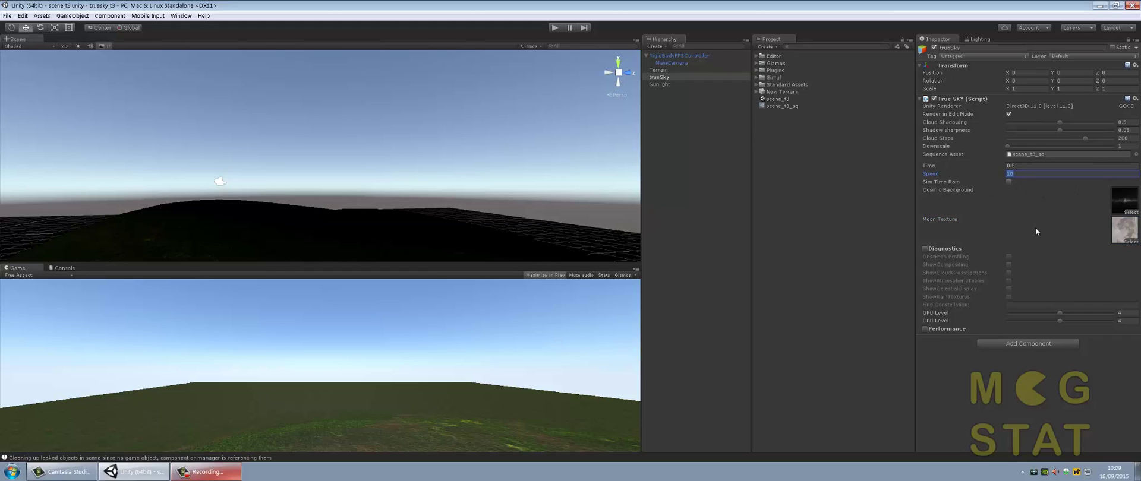
pyautogui.write('900')
pyautogui.click(1054, 167)
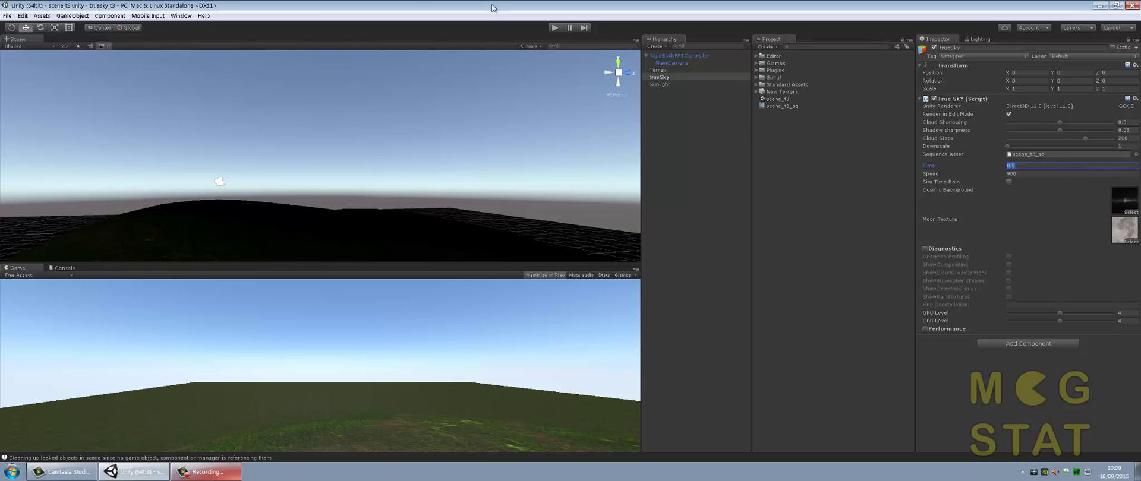
# Run the scene in play mode to watch the sky change over time, and stop it
pyautogui.click(554, 28)
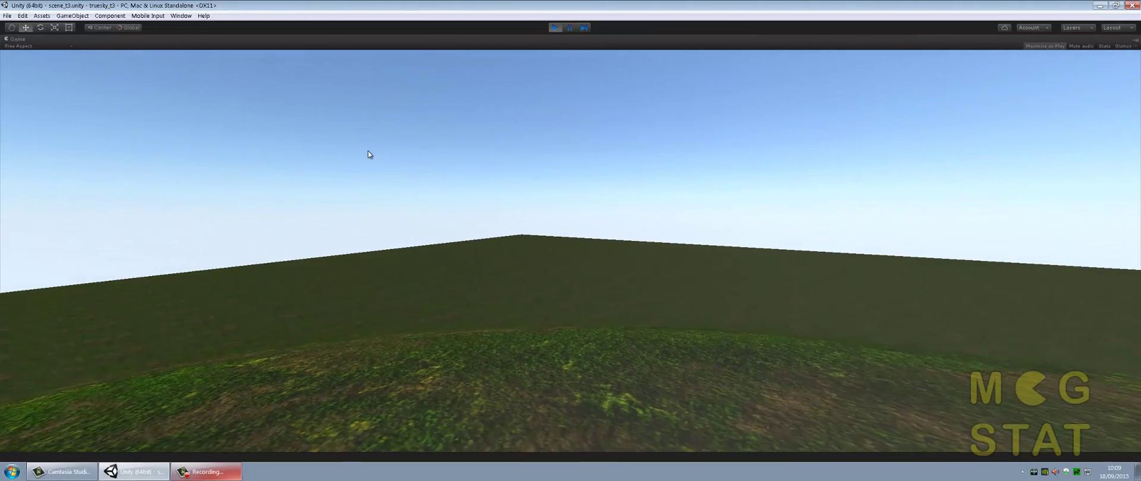
pyautogui.click(367, 152)
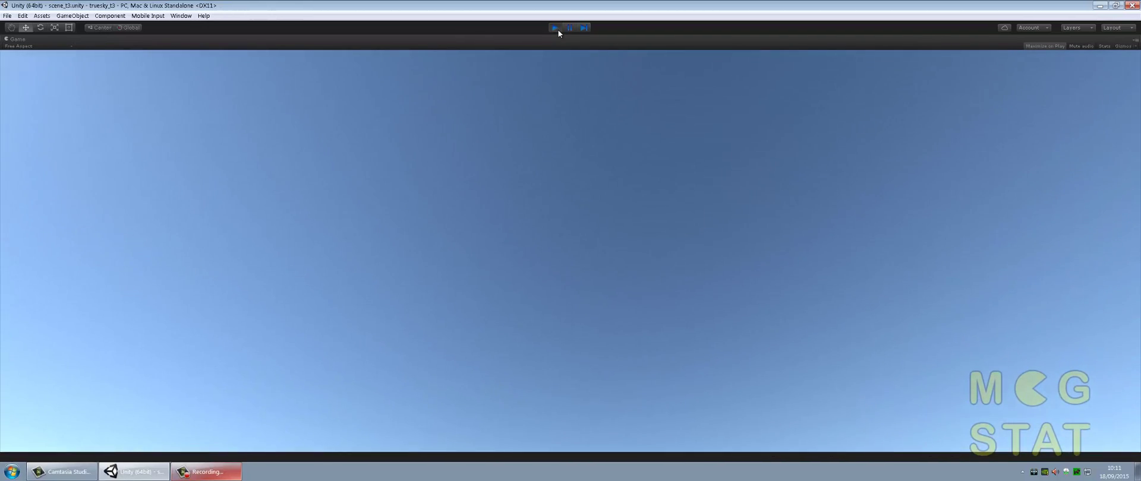
pyautogui.click(555, 28)
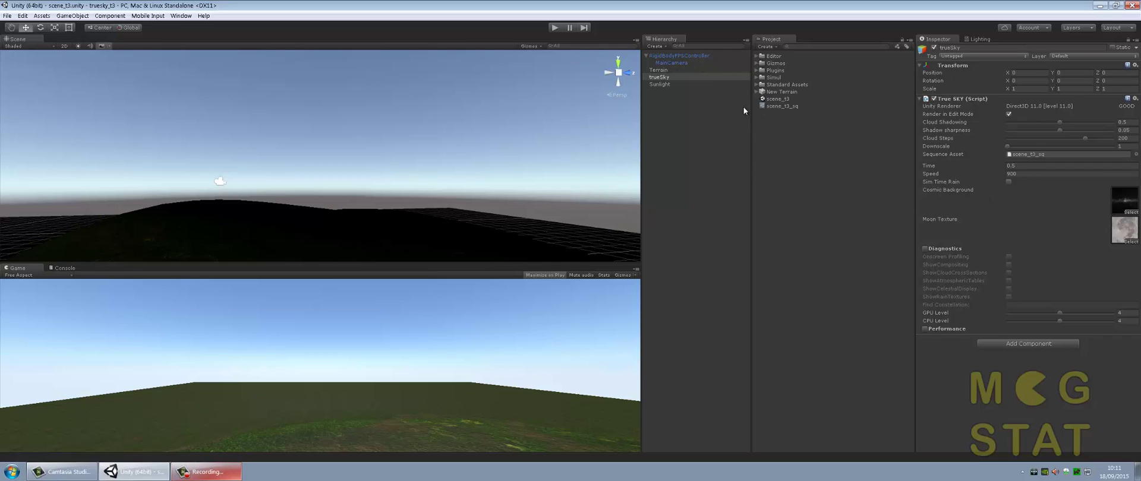
pyautogui.doubleClick(783, 106)
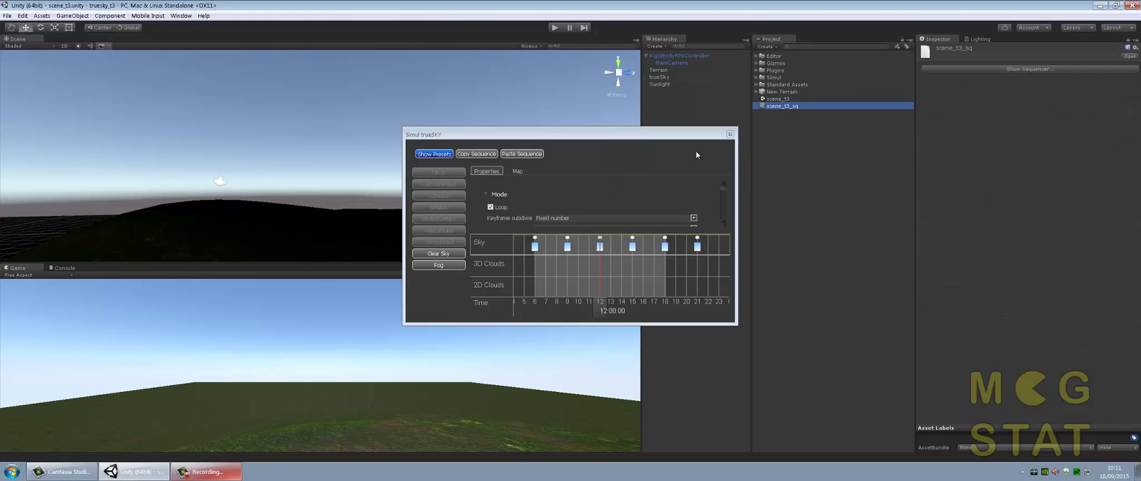
pyautogui.click(730, 135)
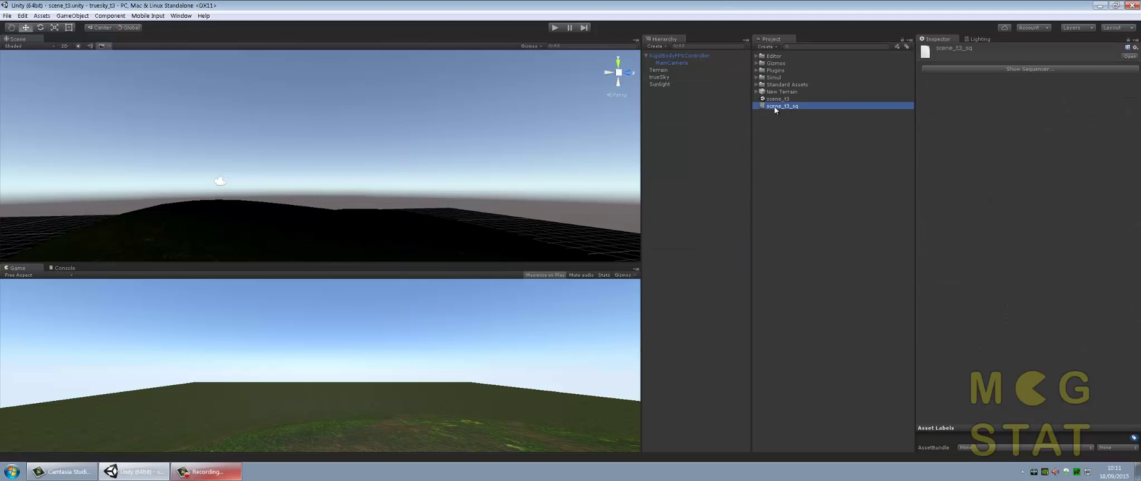
pyautogui.click(791, 124)
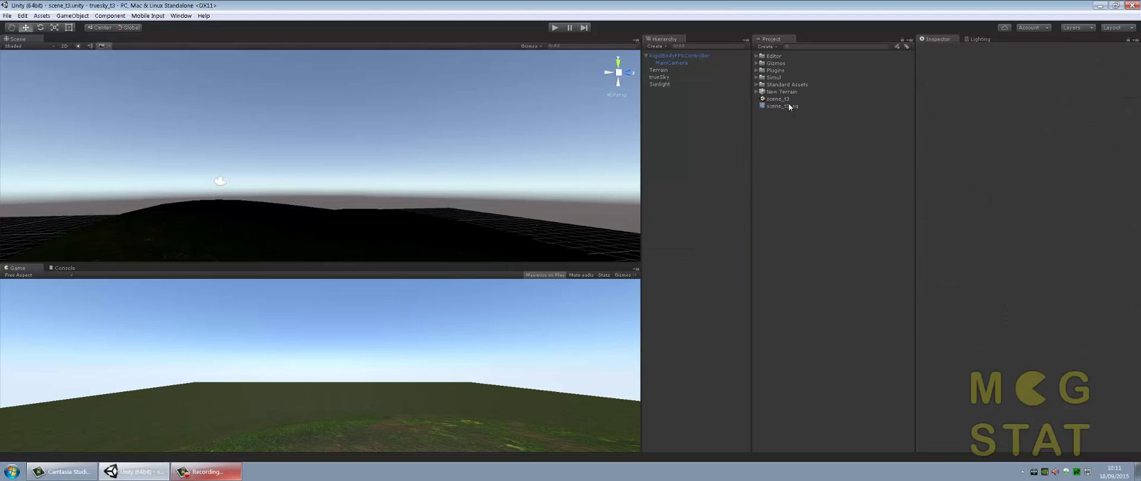
pyautogui.doubleClick(788, 106)
pyautogui.click(741, 191)
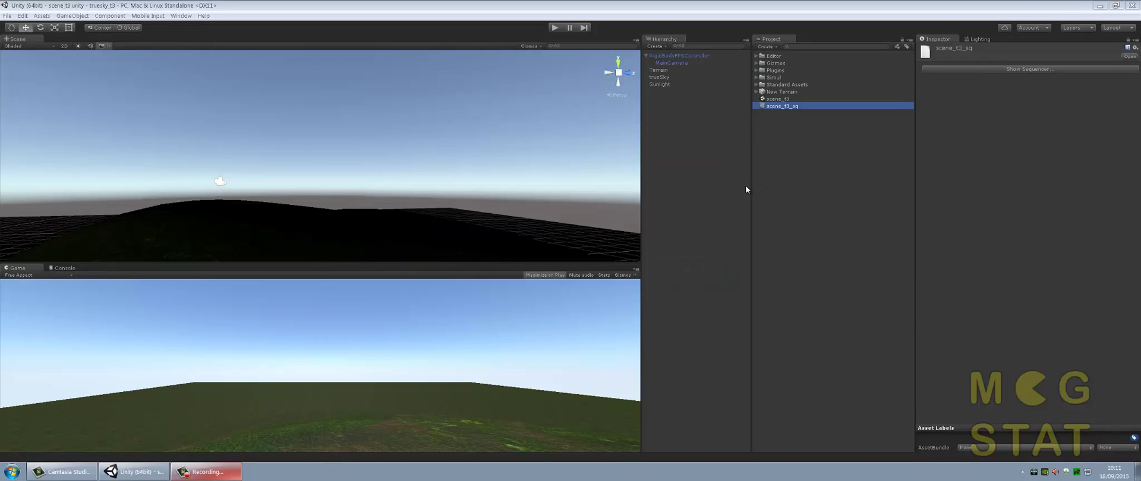
# Open the sequencer for scene_t3_sq and enlarge its window in width and height
pyautogui.click(1016, 69)
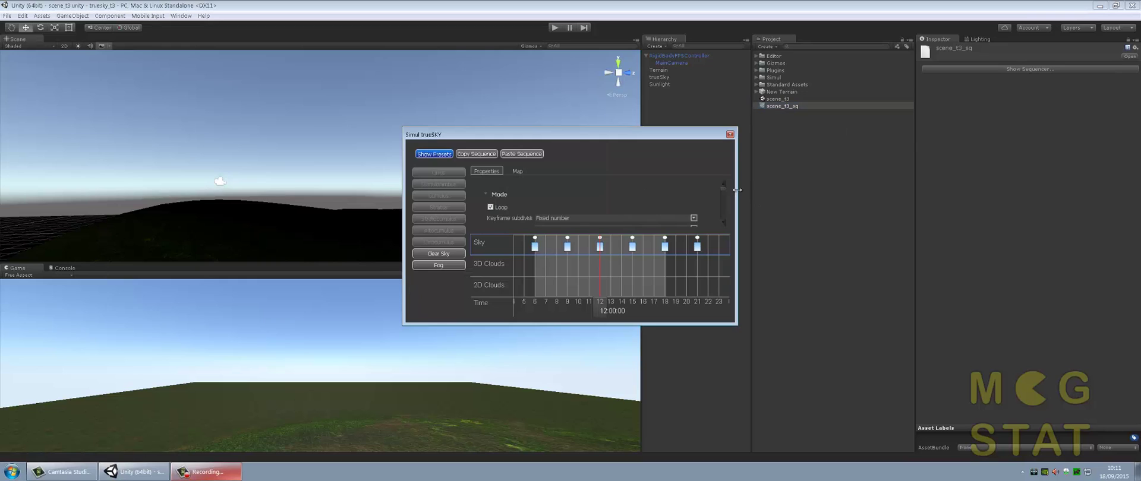
pyautogui.moveTo(737, 191); pyautogui.dragTo(985, 191)
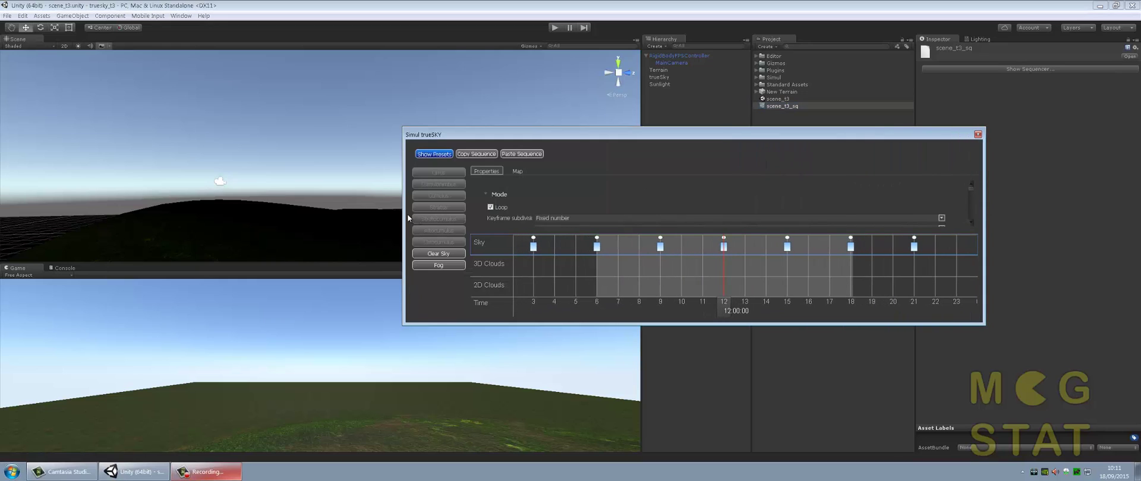
pyautogui.moveTo(408, 218); pyautogui.dragTo(183, 218)
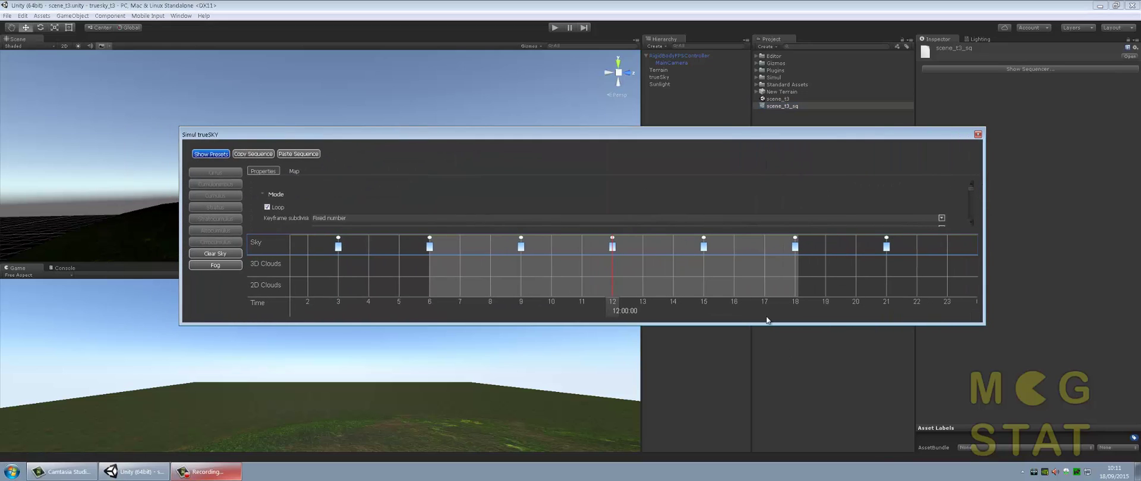
pyautogui.moveTo(768, 323); pyautogui.dragTo(767, 426)
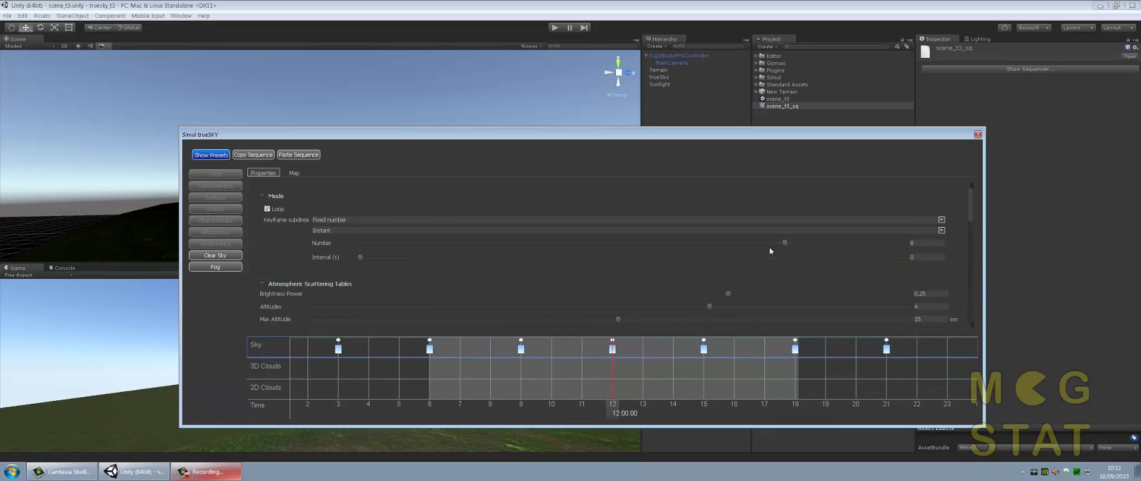
# Zoom the timeline out to show hour 0 and review the Sky layer's Sun, Moon and Stars properties
pyautogui.scroll(-2, 711, 349)
pyautogui.scroll(-2, 752, 265)
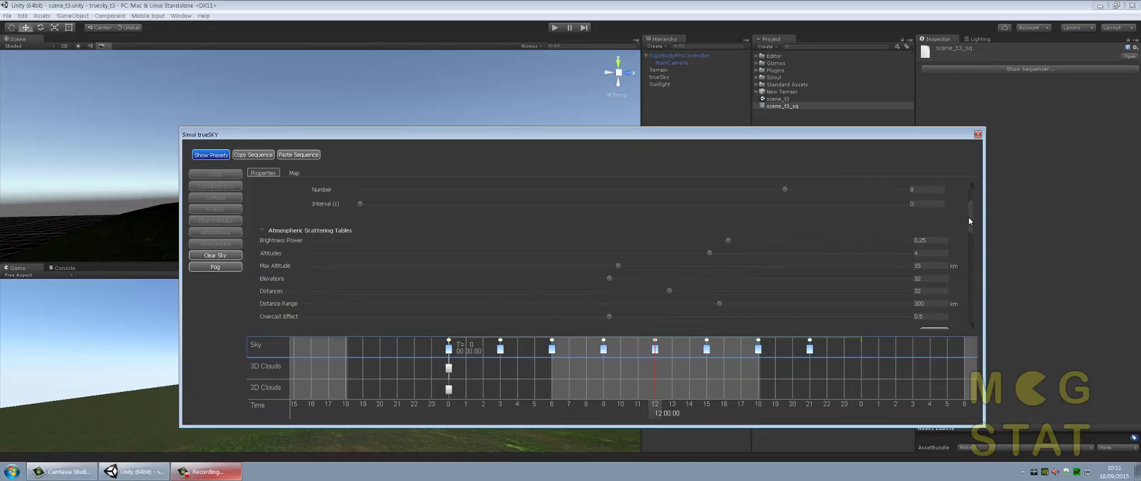
pyautogui.moveTo(969, 218); pyautogui.dragTo(975, 287)
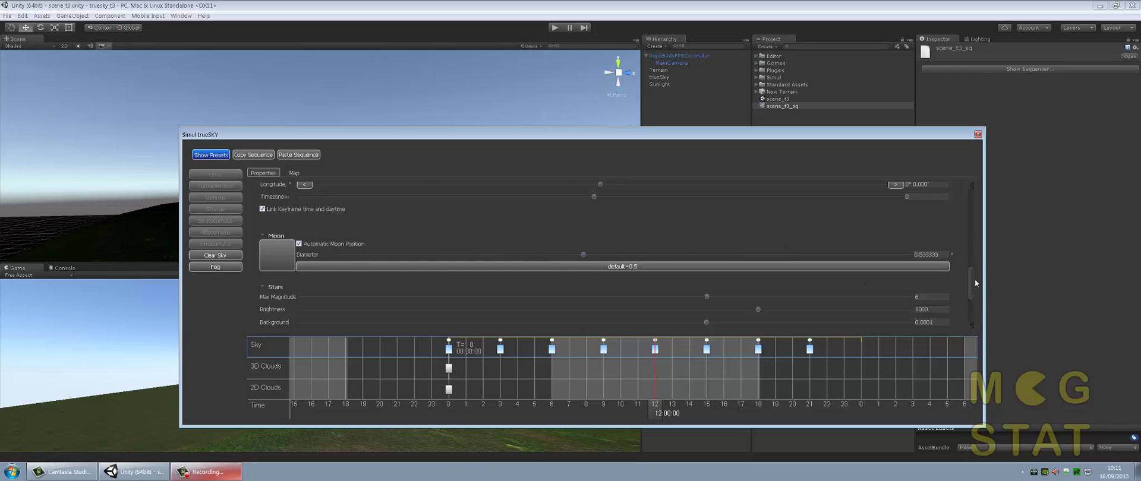
pyautogui.moveTo(972, 279); pyautogui.dragTo(970, 245)
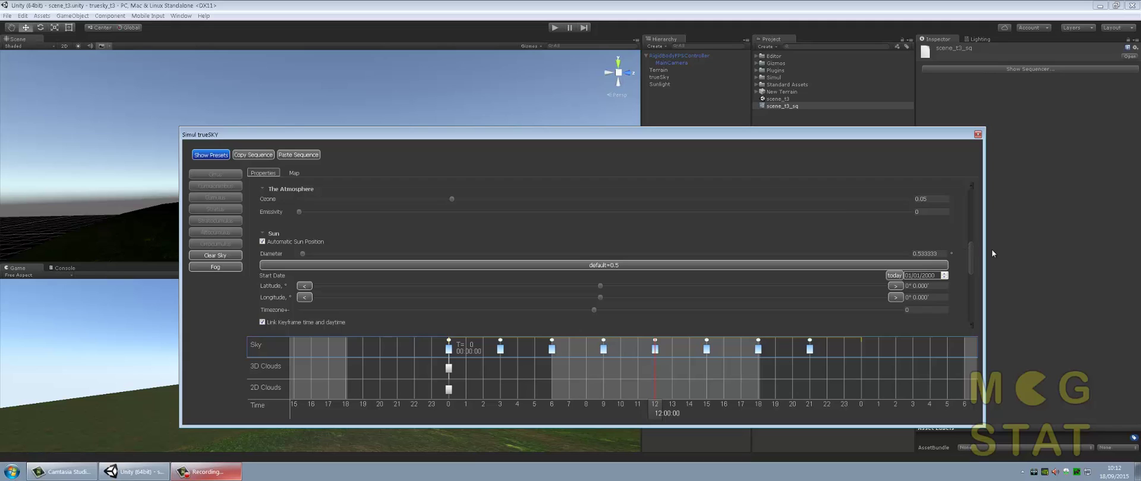
pyautogui.moveTo(971, 250); pyautogui.dragTo(969, 275)
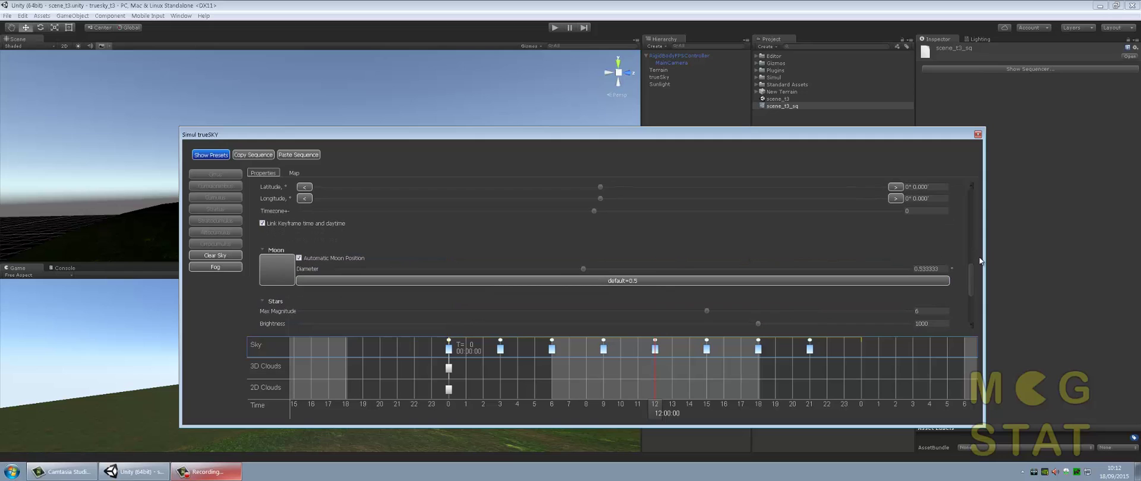
# Review the Sky layer's Mode settings and the properties of the 3D Clouds and 2D Clouds keyframes at hour 0
pyautogui.moveTo(969, 272); pyautogui.dragTo(964, 180)
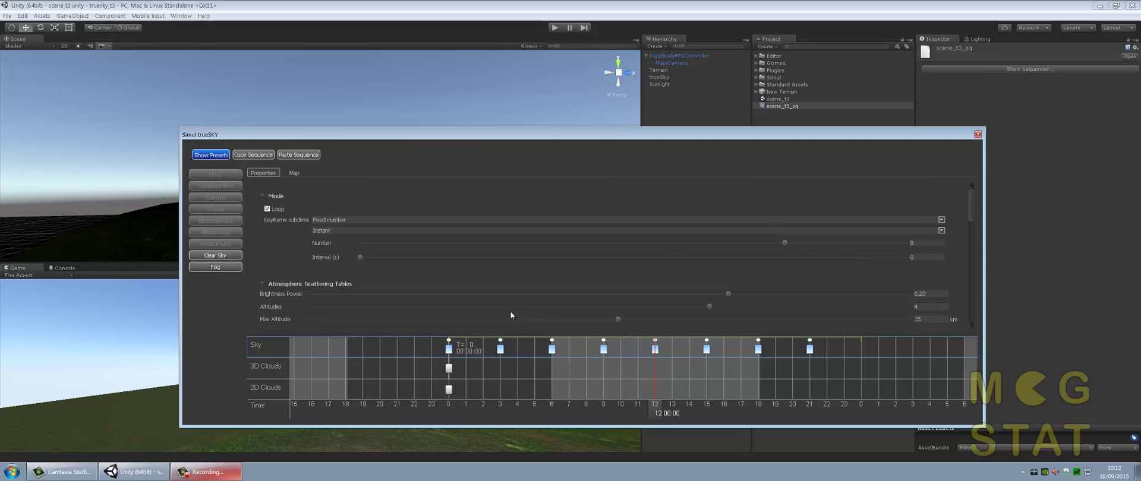
pyautogui.click(448, 368)
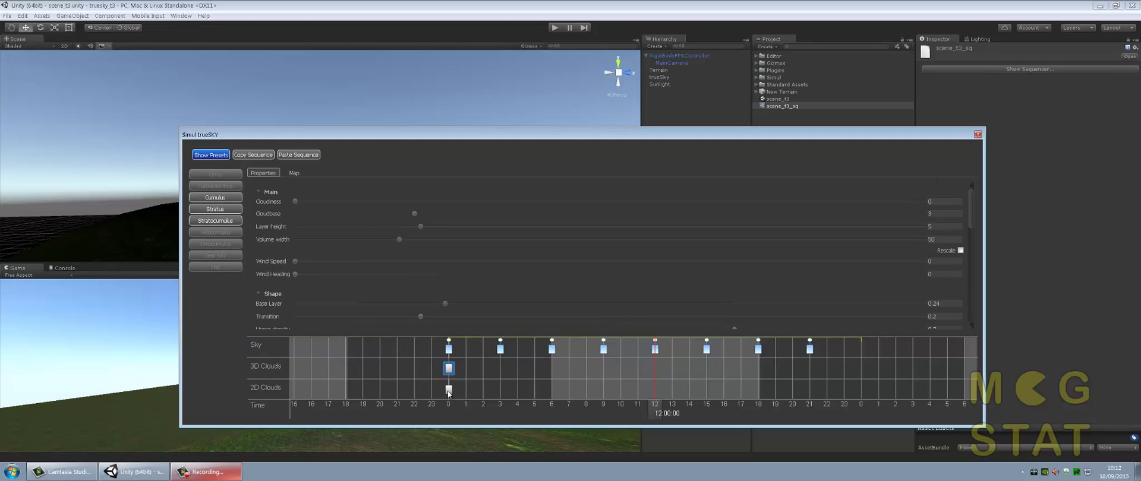
pyautogui.click(448, 390)
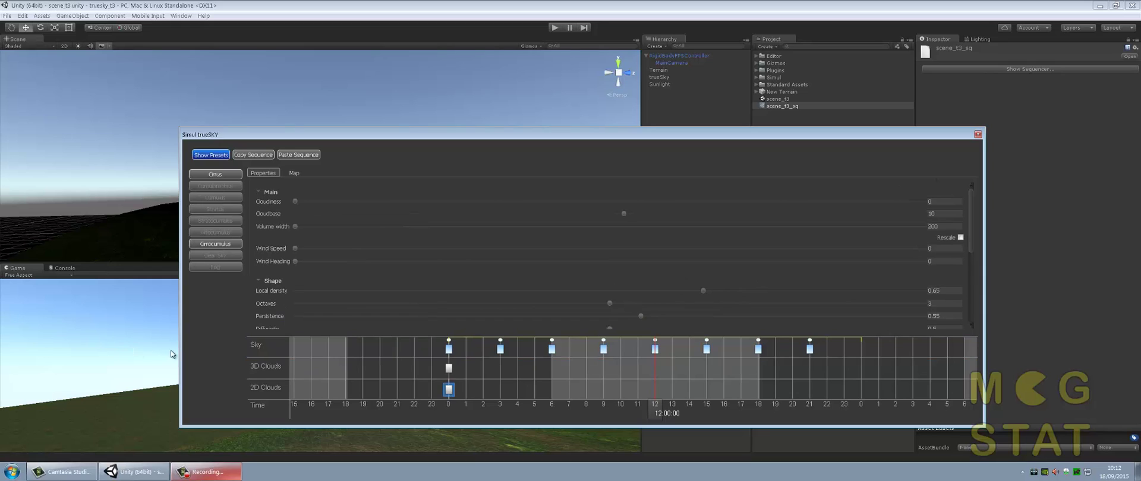
# Increase the Moon's Diameter to about 10.4° in the Sky layer's properties
pyautogui.click(255, 346)
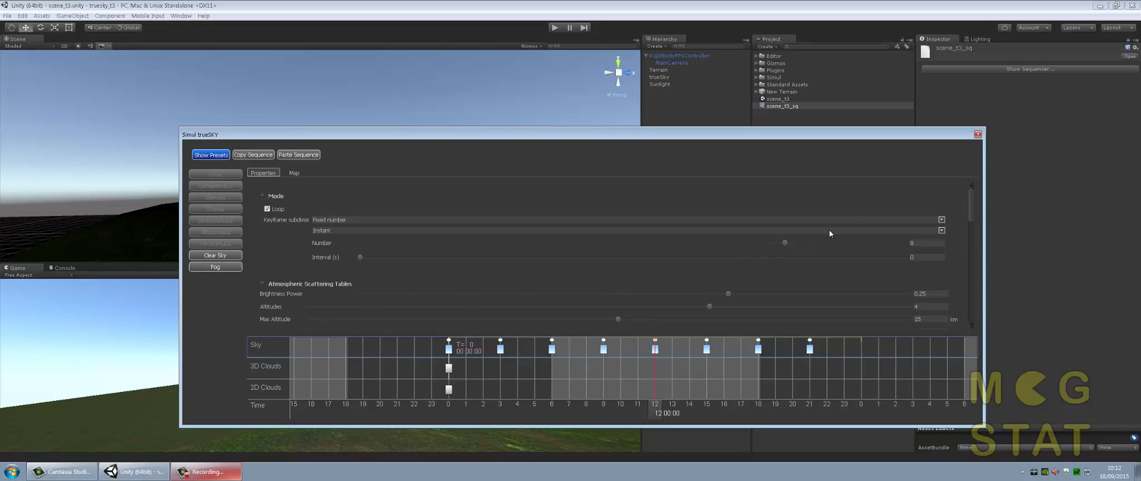
pyautogui.moveTo(971, 200); pyautogui.dragTo(984, 281)
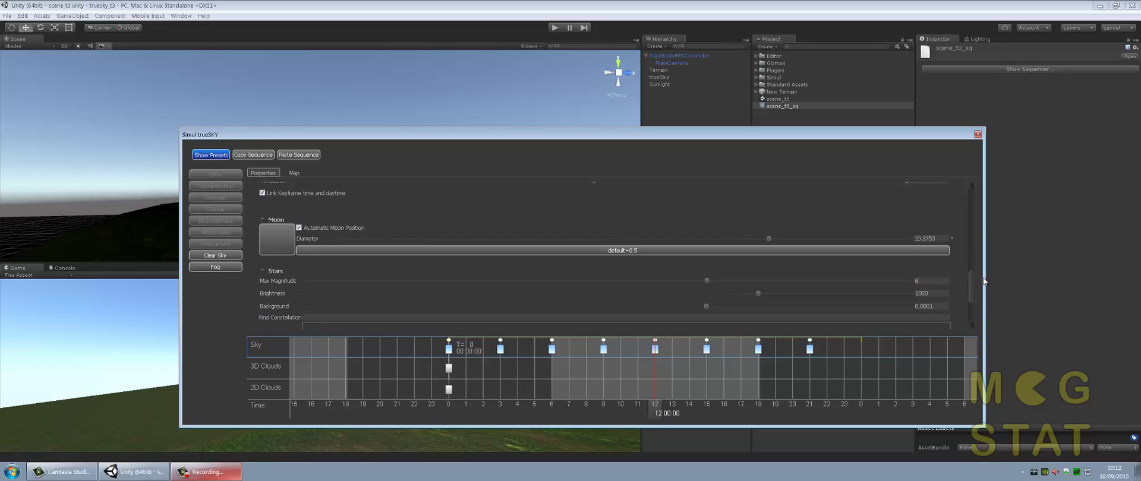
pyautogui.moveTo(984, 282)
pyautogui.mouseDown()
pyautogui.moveTo(988, 239)
pyautogui.moveTo(979, 288)
pyautogui.mouseUp()
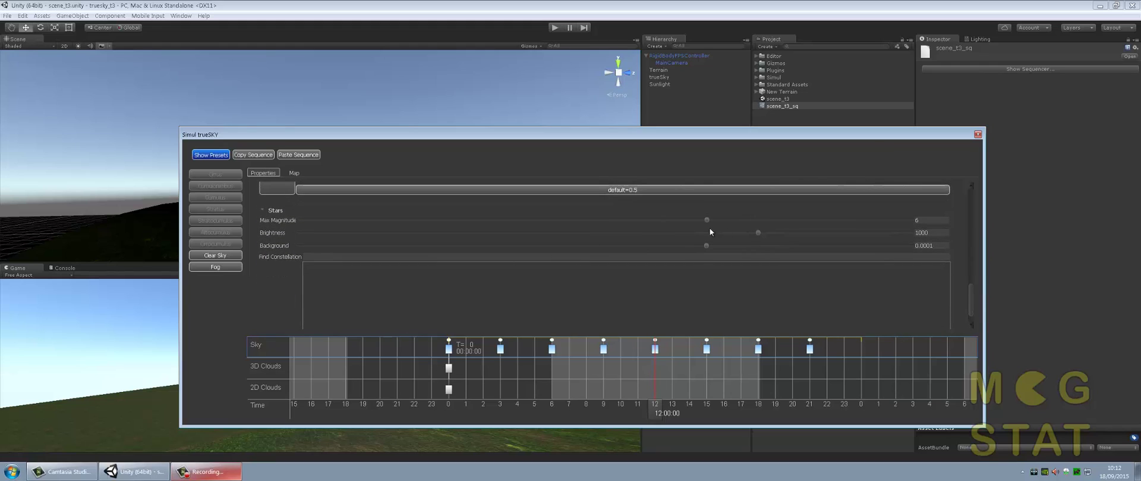
# Examine the Lighting and Edge Noise properties of the 2D and 3D Clouds keyframes at hour 0
pyautogui.click(449, 369)
pyautogui.click(448, 389)
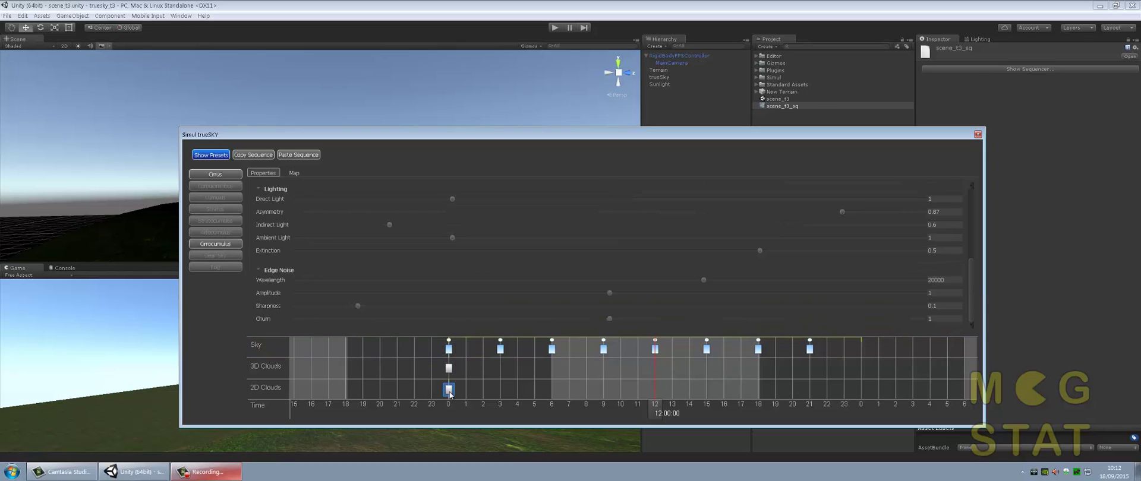
pyautogui.click(448, 368)
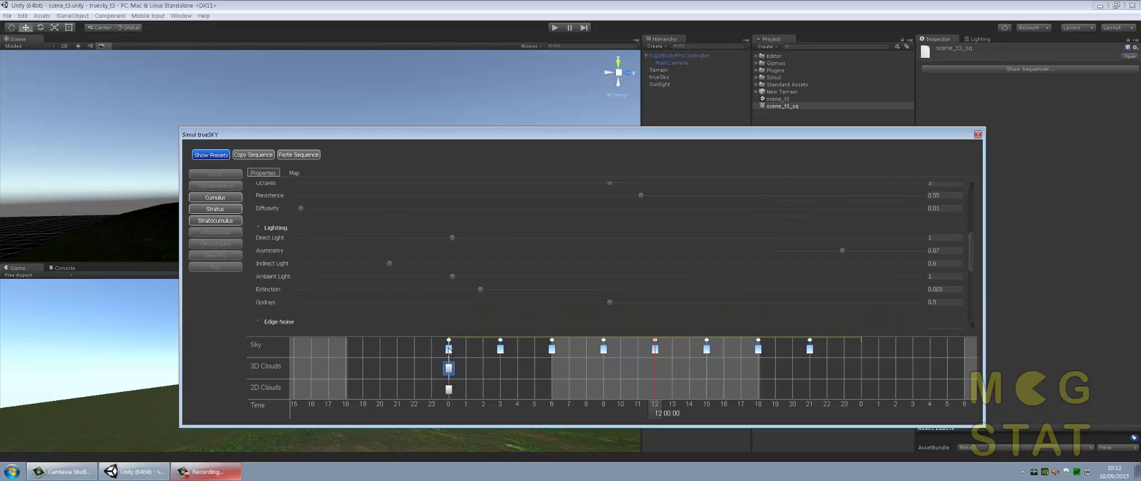
# Raise the Sky layer's Stars Background to about 0.00074 and Brightness to about 6668, and close the sequencer
pyautogui.click(260, 346)
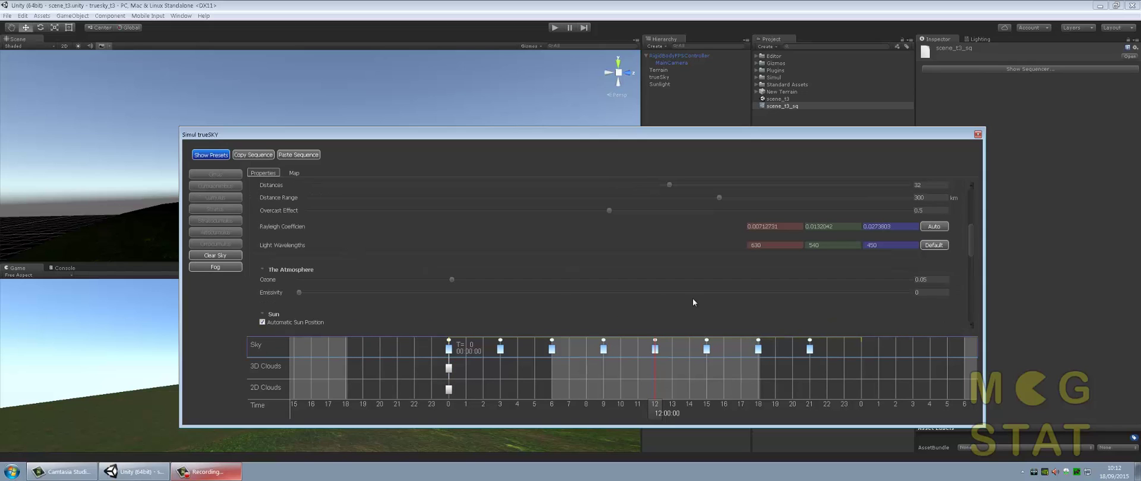
pyautogui.moveTo(973, 245); pyautogui.dragTo(971, 295)
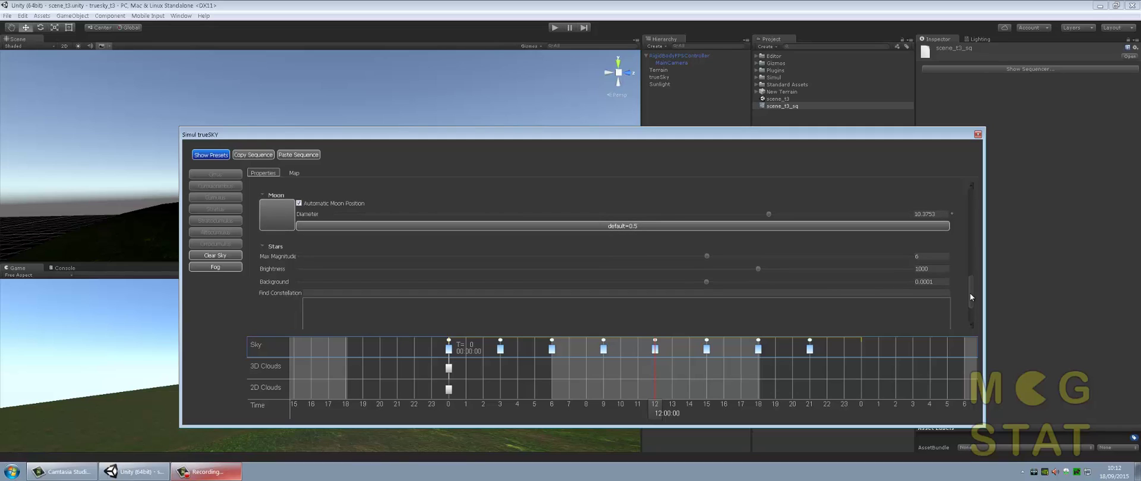
pyautogui.click(709, 281)
pyautogui.moveTo(709, 282); pyautogui.dragTo(841, 280)
pyautogui.moveTo(757, 269); pyautogui.dragTo(884, 269)
pyautogui.moveTo(971, 285)
pyautogui.mouseDown()
pyautogui.moveTo(968, 319)
pyautogui.moveTo(972, 284)
pyautogui.mouseUp()
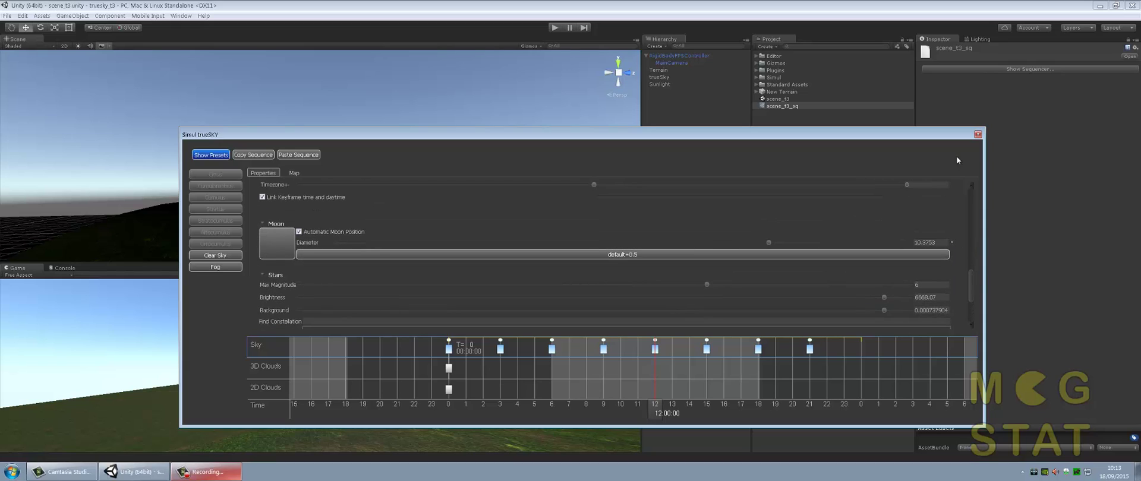
pyautogui.click(978, 135)
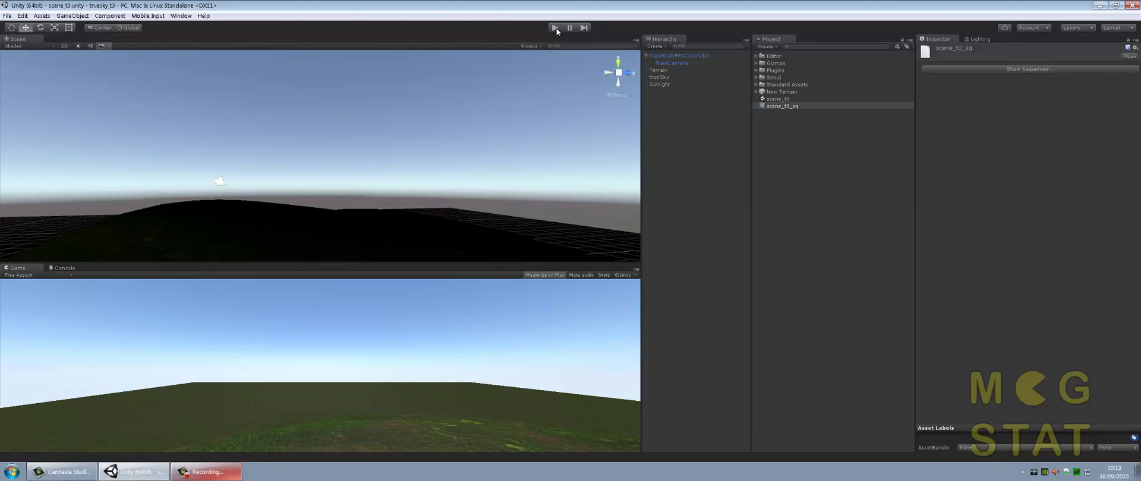
# Reopen the sequencer for scene_t3_sq, move the current time to 17:31:19, and close it
pyautogui.click(770, 106)
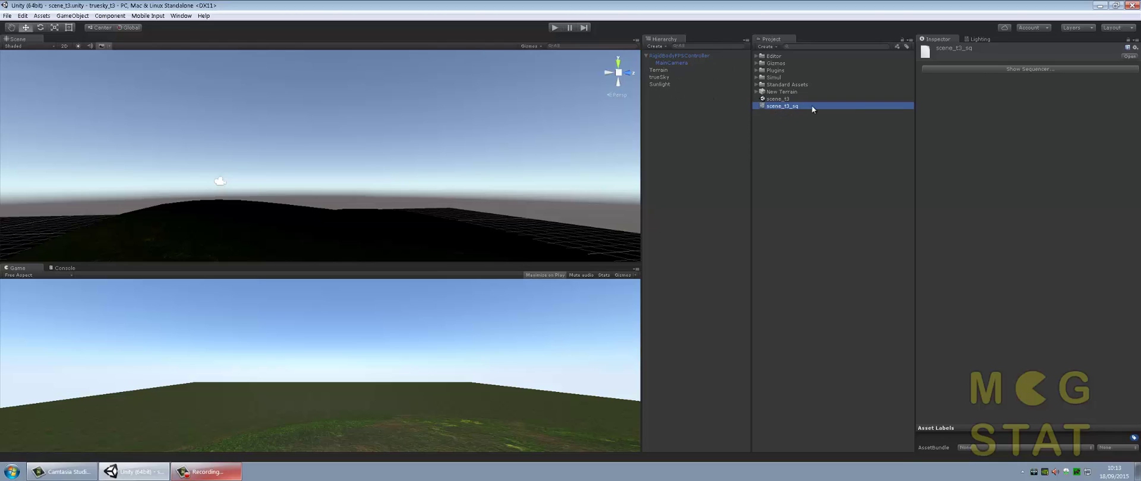
pyautogui.click(983, 69)
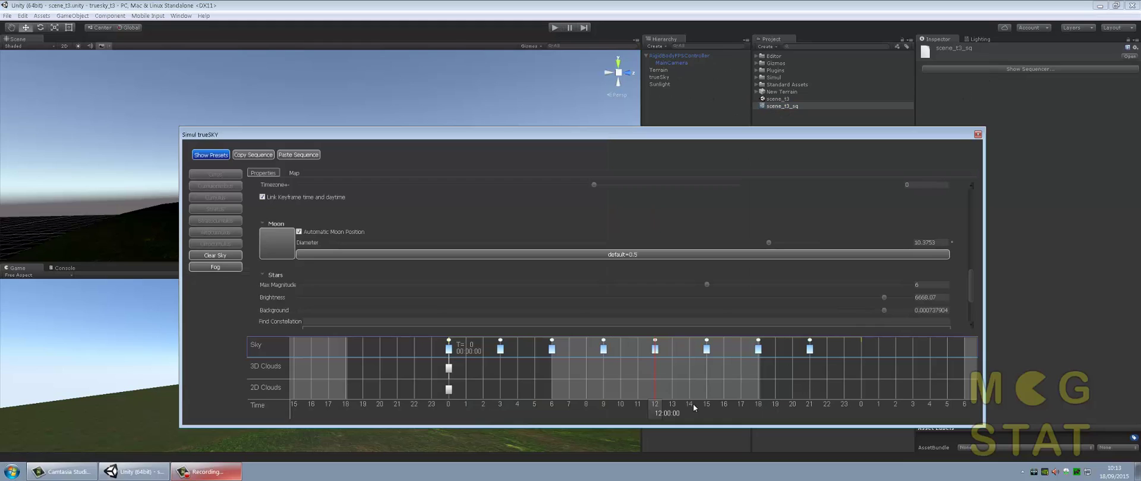
pyautogui.moveTo(659, 413); pyautogui.dragTo(756, 414)
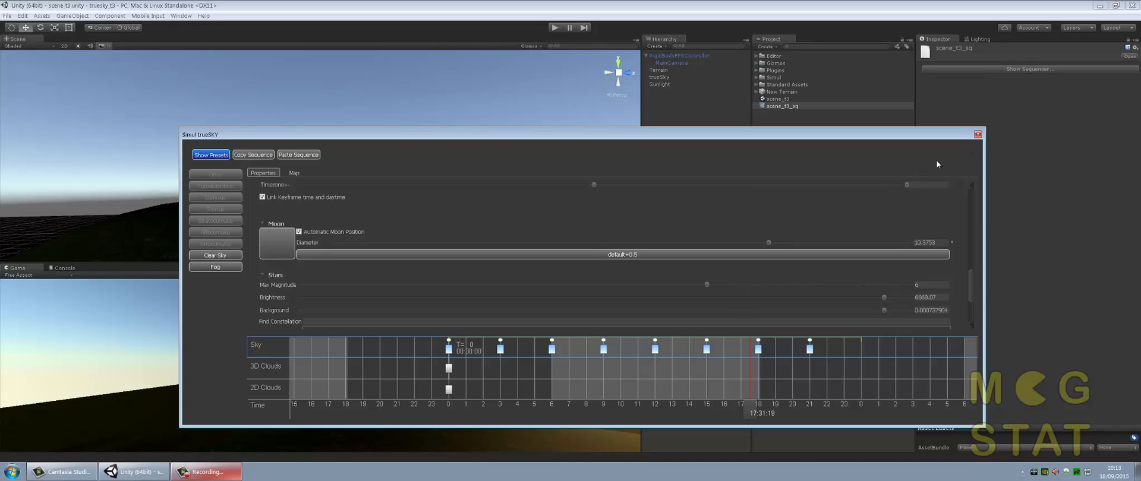
pyautogui.click(977, 134)
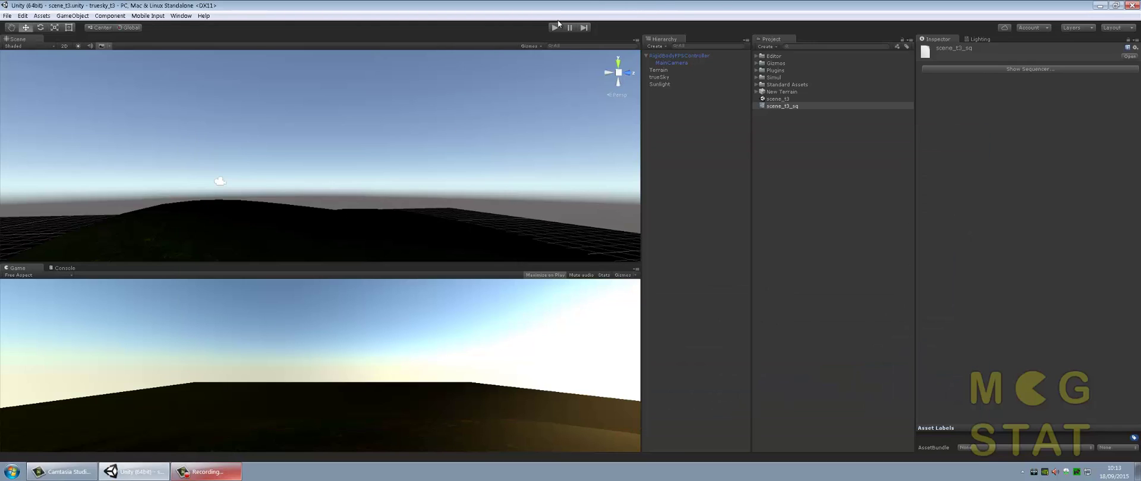
# Run the scene in play mode to watch nightfall and the stars, and stop it
pyautogui.hotkey('ctrl', 'p')
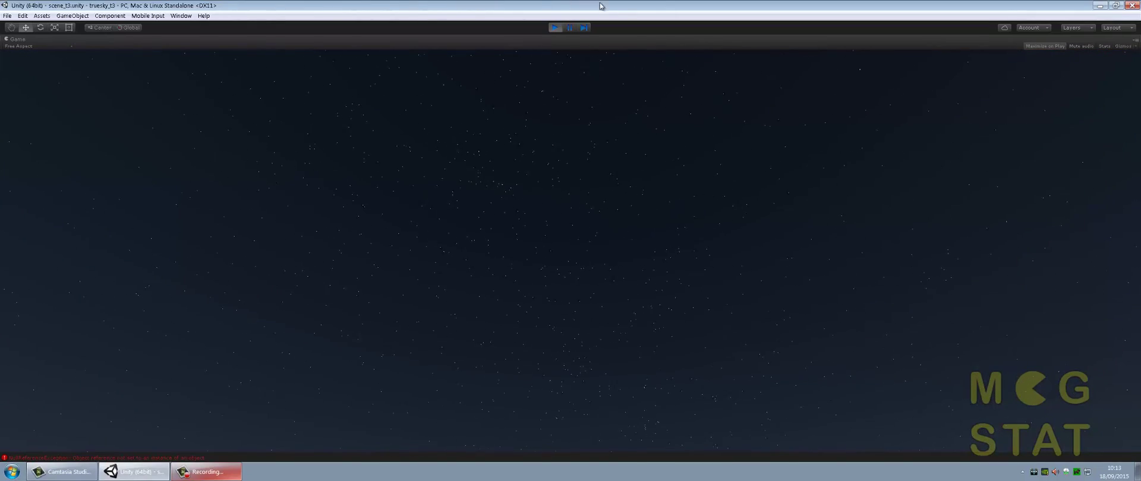
pyautogui.click(556, 28)
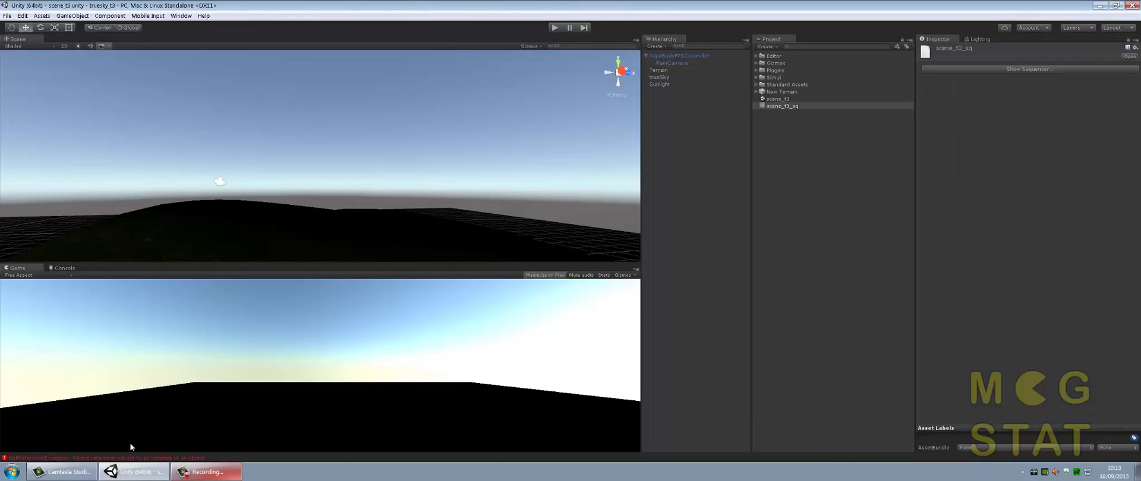
# Close the small sequencer window and inspect the Console messages before returning to the Game view
pyautogui.click(139, 472)
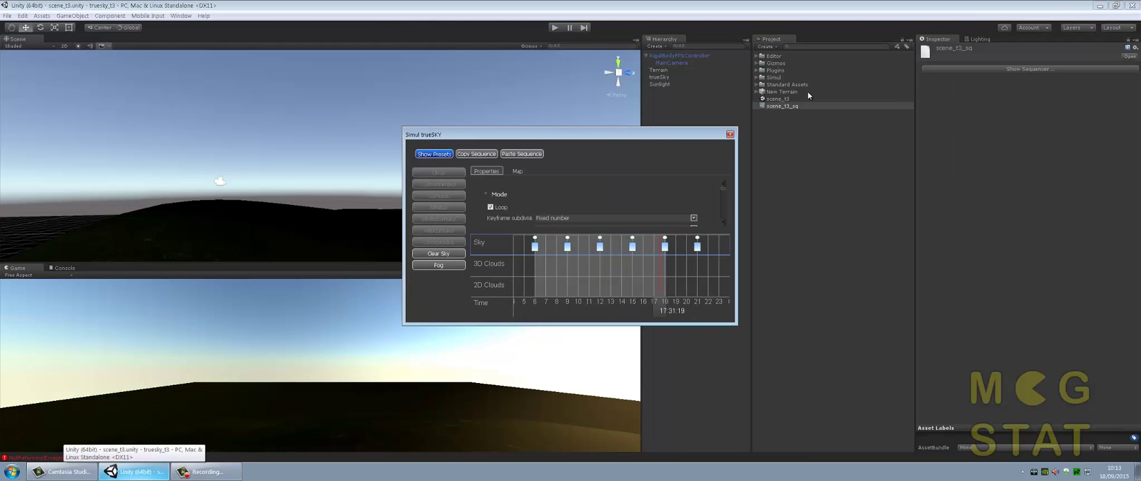
pyautogui.click(730, 135)
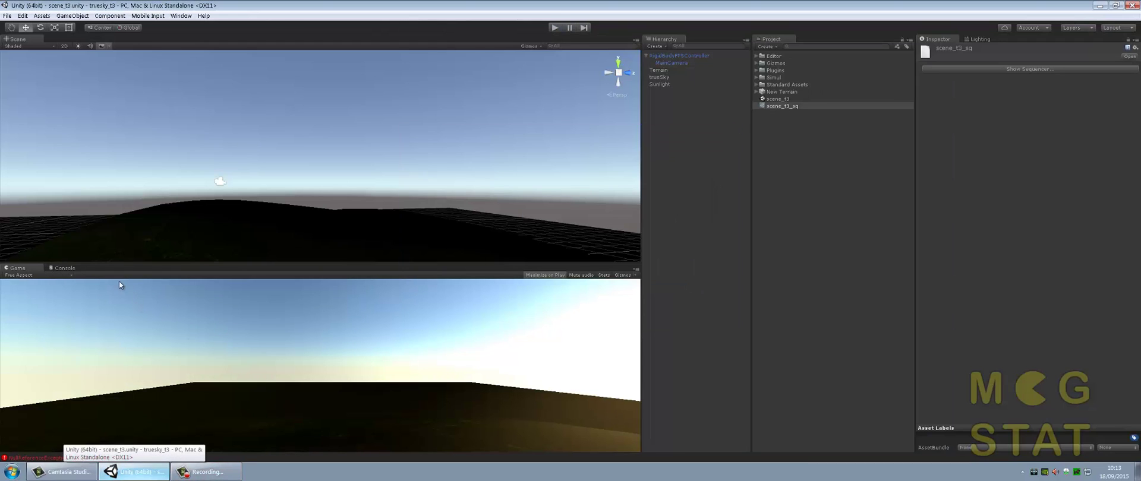
pyautogui.click(63, 268)
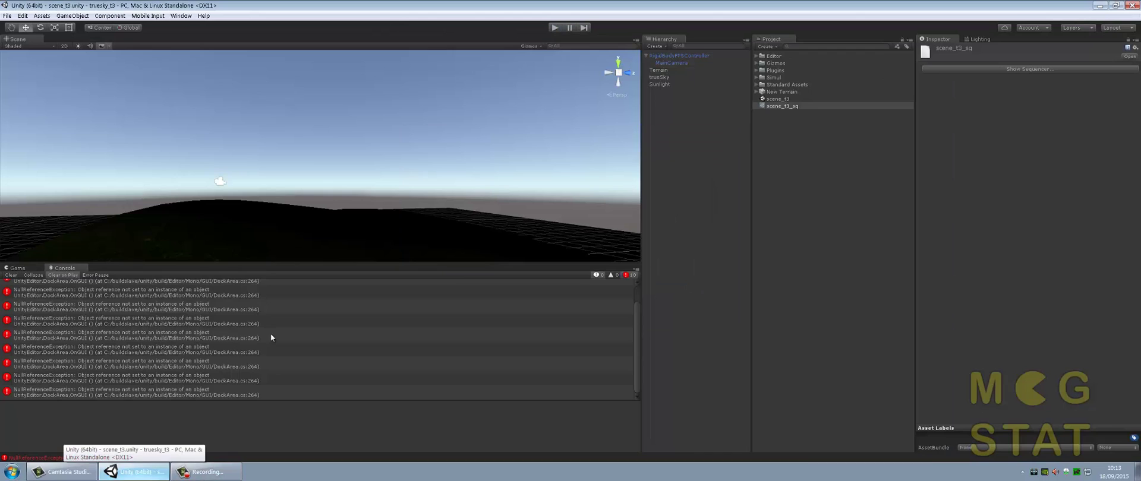
pyautogui.click(18, 270)
# Reopen the scene_t3_sq sequencer, enlarge its window, and move it so the whole timeline is accessible
pyautogui.click(1001, 71)
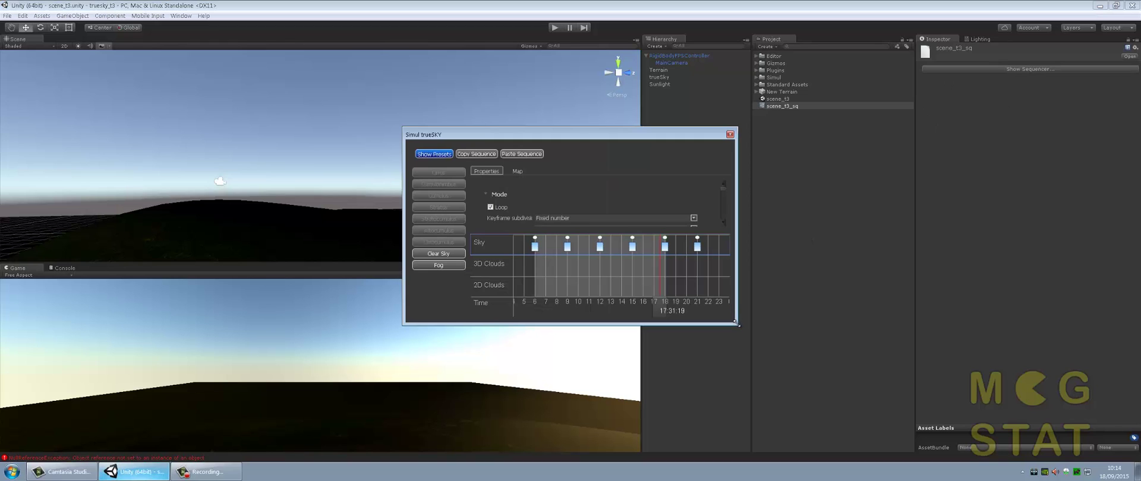
pyautogui.moveTo(737, 324); pyautogui.dragTo(1051, 419)
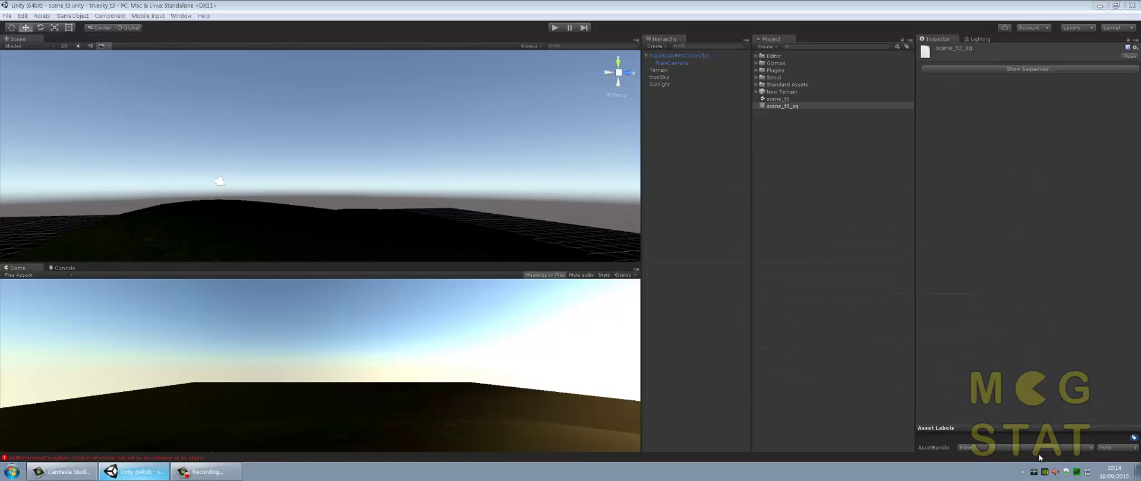
pyautogui.click(1028, 69)
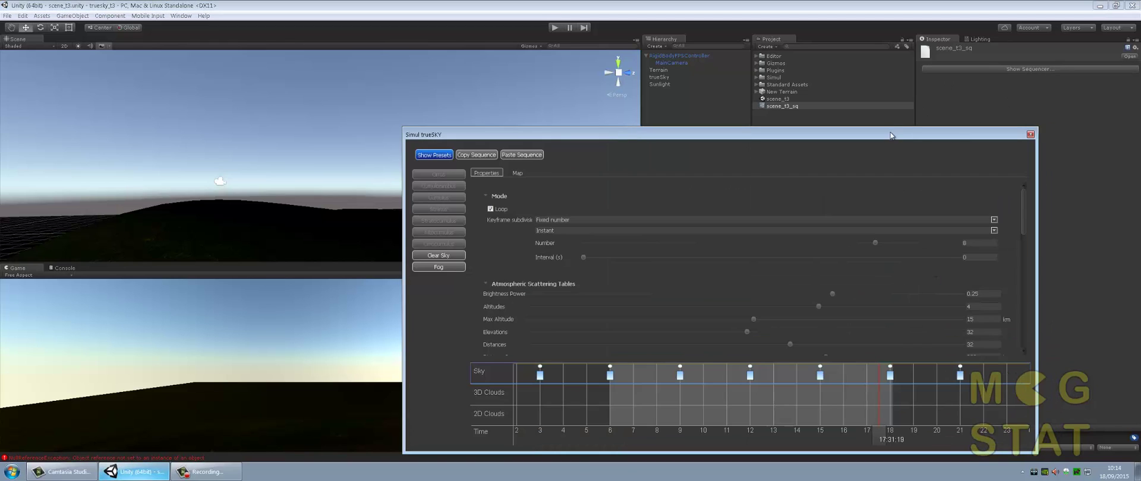
pyautogui.moveTo(890, 135); pyautogui.dragTo(704, 53)
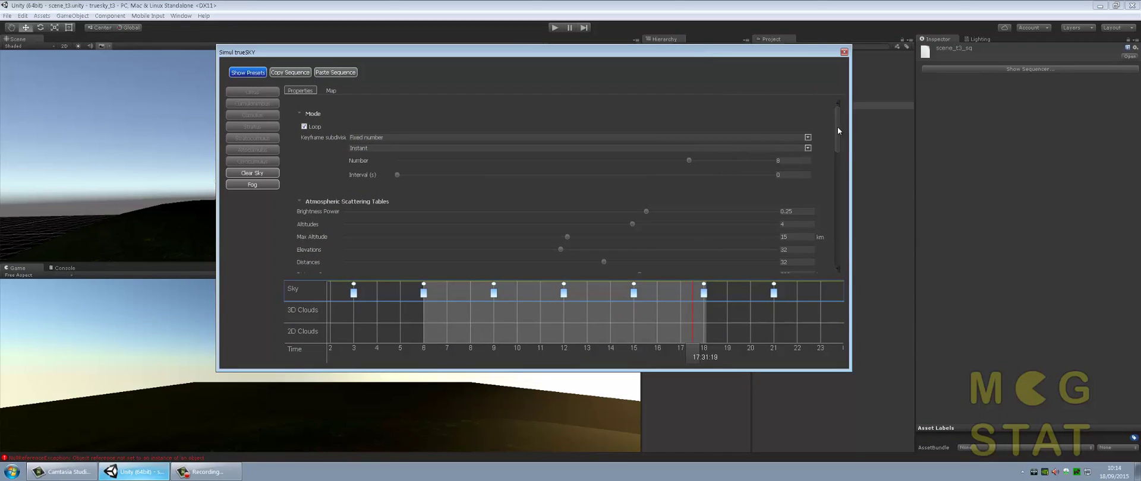
# Set the Sky layer's Stars Background to about 0.00081 and Brightness to about 7447
pyautogui.moveTo(838, 128); pyautogui.dragTo(843, 219)
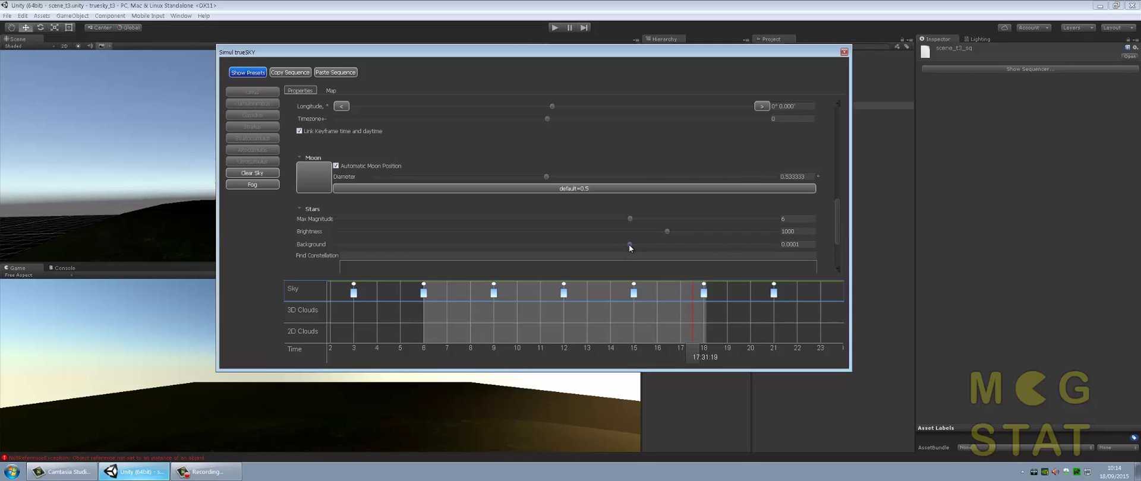
pyautogui.moveTo(630, 245); pyautogui.dragTo(763, 245)
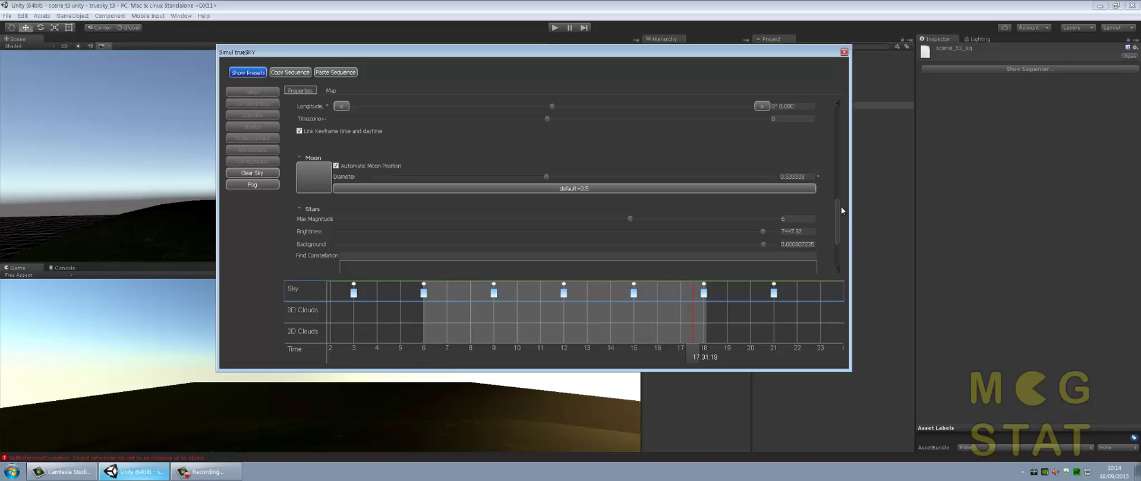
# Review the Sky layer's Atmosphere, Sun and Moon properties, closing and reopening the sequencer along the way
pyautogui.moveTo(840, 205)
pyautogui.mouseDown()
pyautogui.moveTo(839, 220)
pyautogui.moveTo(840, 180)
pyautogui.moveTo(840, 198)
pyautogui.mouseUp()
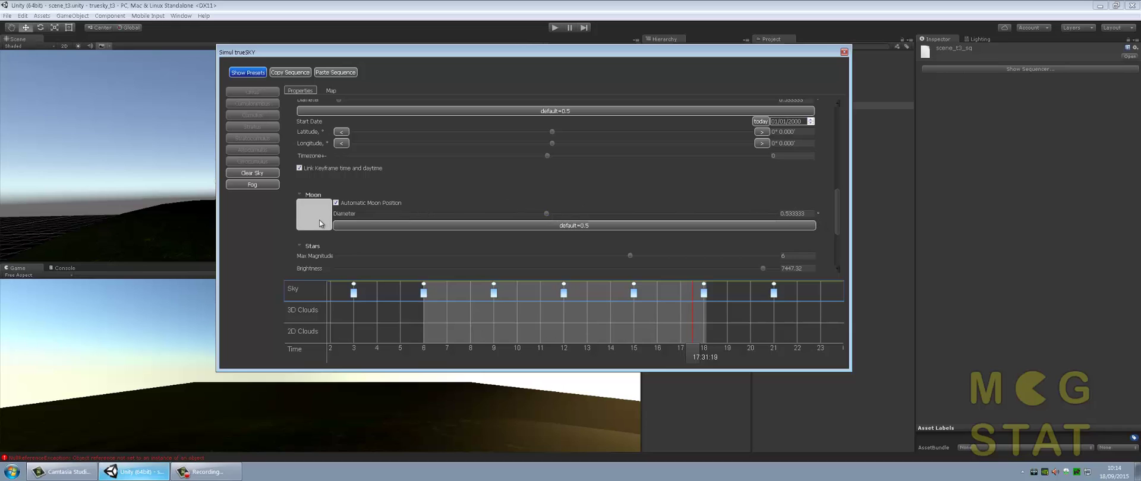
pyautogui.scroll(3, 654, 197)
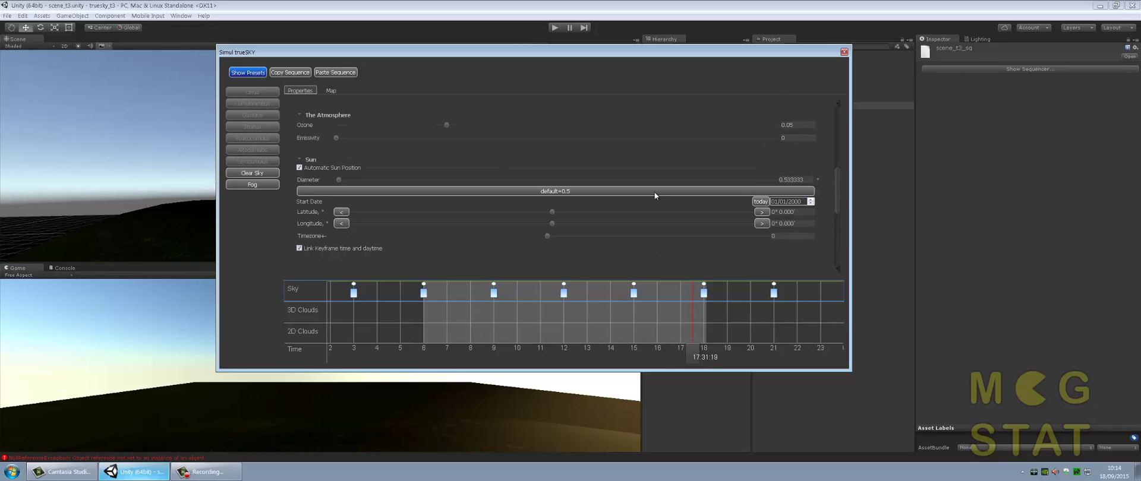
pyautogui.scroll(2, 655, 196)
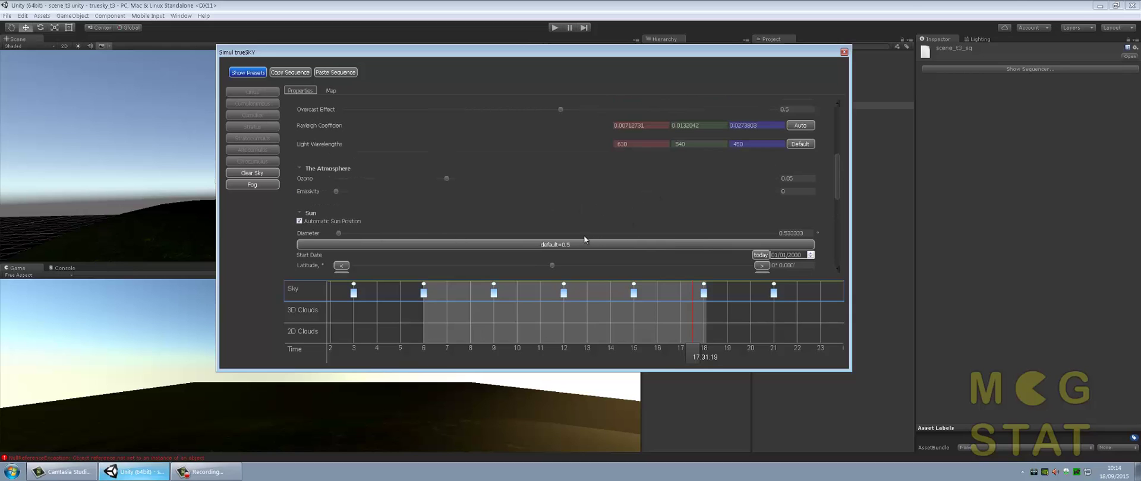
pyautogui.click(845, 52)
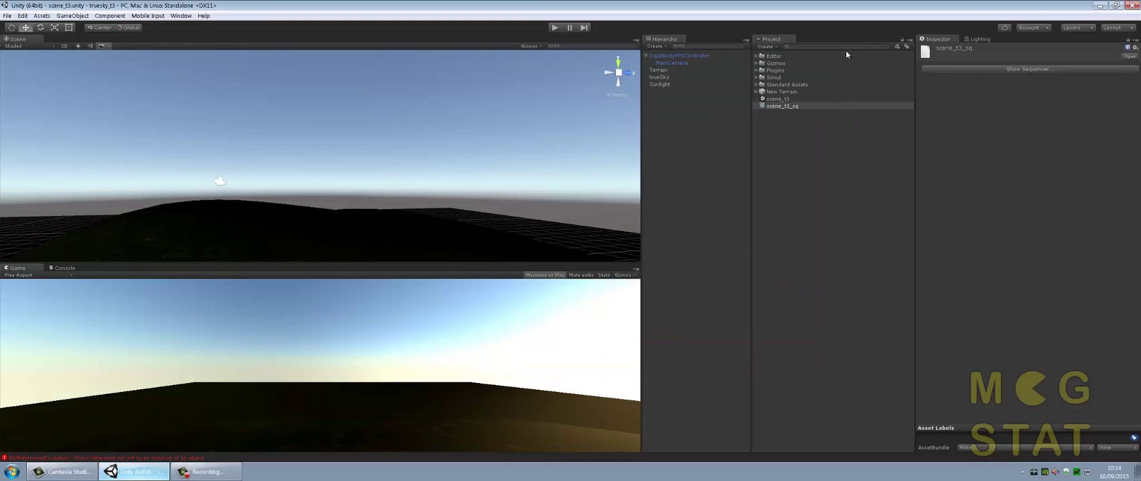
pyautogui.click(999, 68)
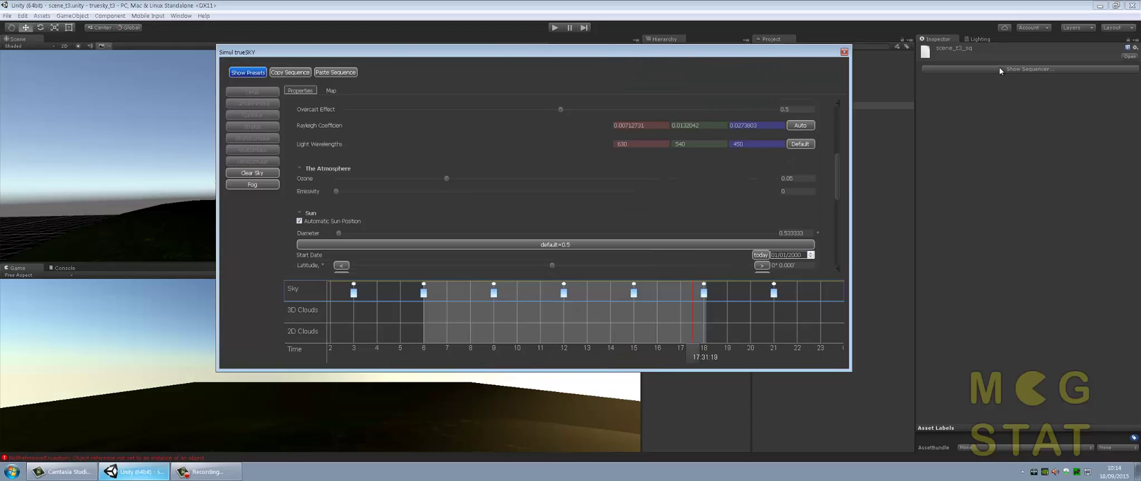
pyautogui.scroll(-2, 683, 172)
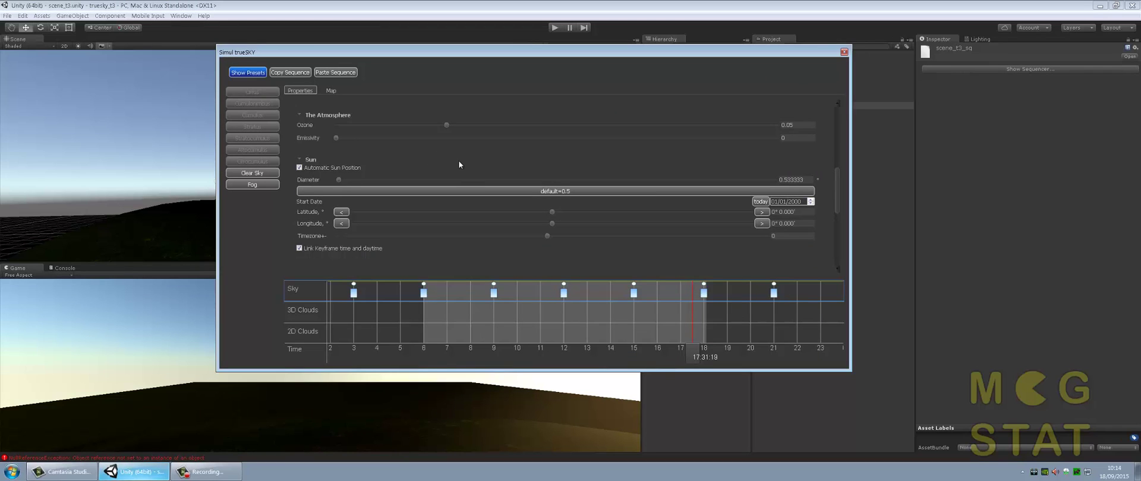
pyautogui.scroll(-2, 459, 165)
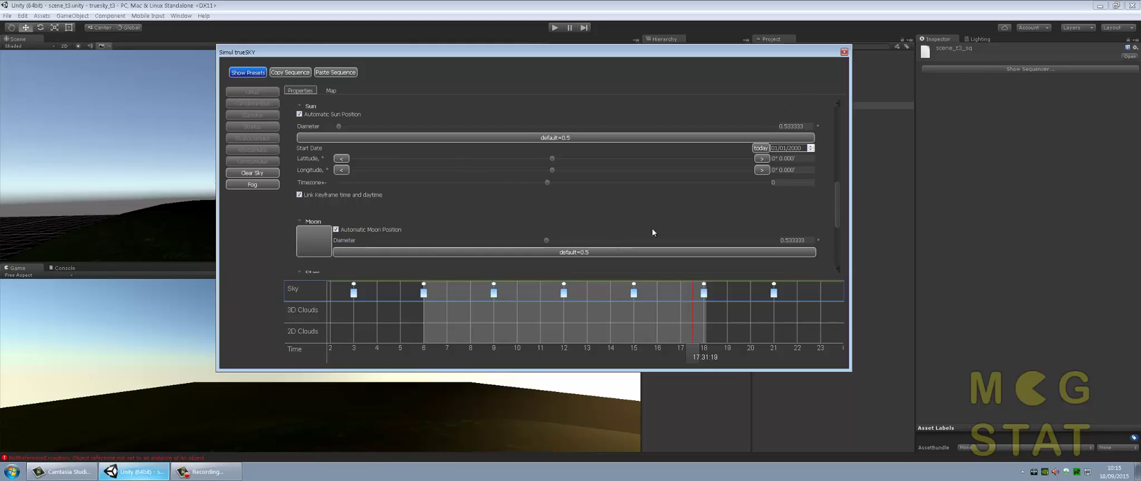
pyautogui.moveTo(838, 192)
pyautogui.mouseDown()
pyautogui.moveTo(835, 230)
pyautogui.moveTo(835, 186)
pyautogui.mouseUp()
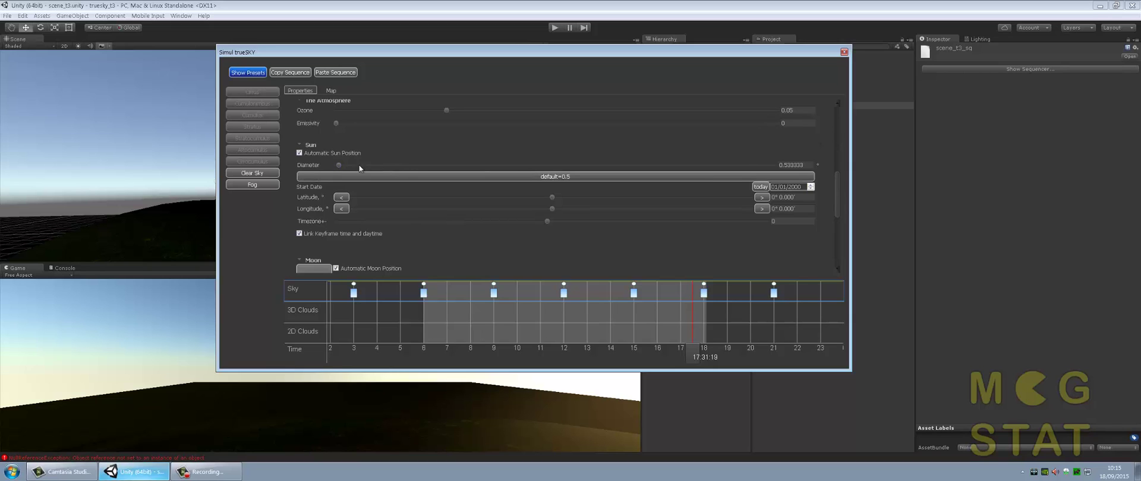
# Review the Sky layer's Sun, Moon and Stars properties and play the scene briefly to preview the starry night sky
pyautogui.moveTo(843, 194)
pyautogui.mouseDown()
pyautogui.moveTo(839, 162)
pyautogui.moveTo(831, 208)
pyautogui.mouseUp()
pyautogui.scroll(-3, 820, 212)
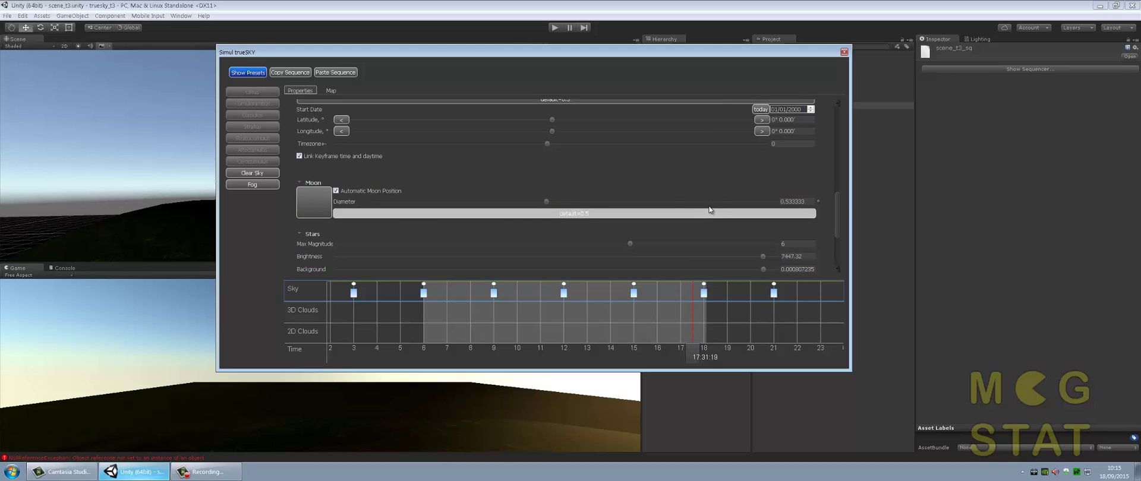
pyautogui.moveTo(838, 217); pyautogui.dragTo(841, 190)
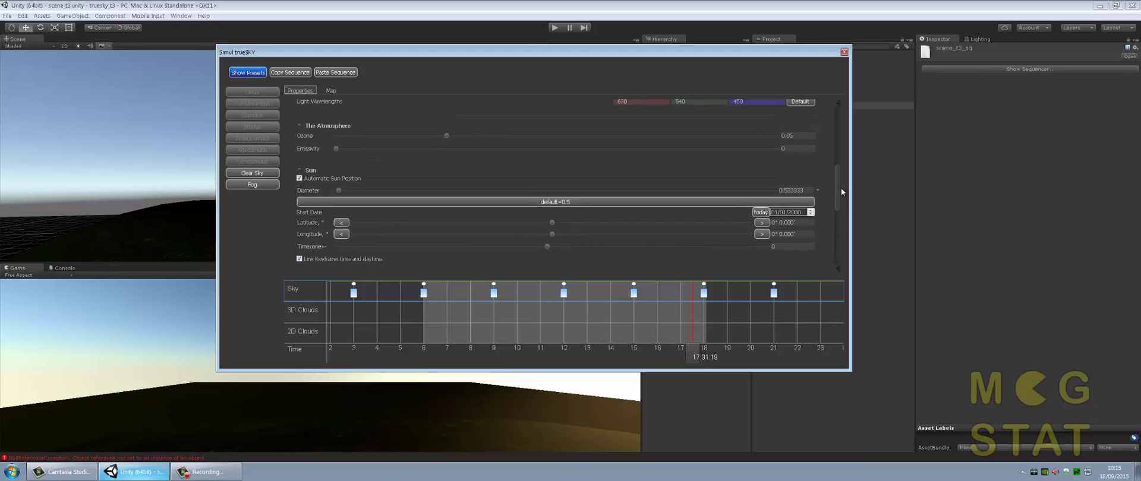
pyautogui.click(844, 52)
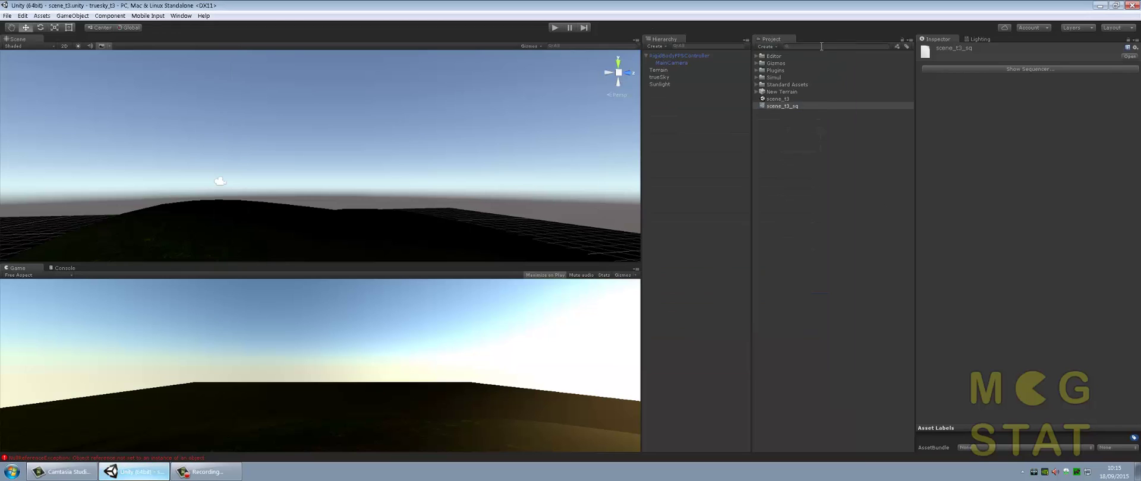
pyautogui.click(554, 28)
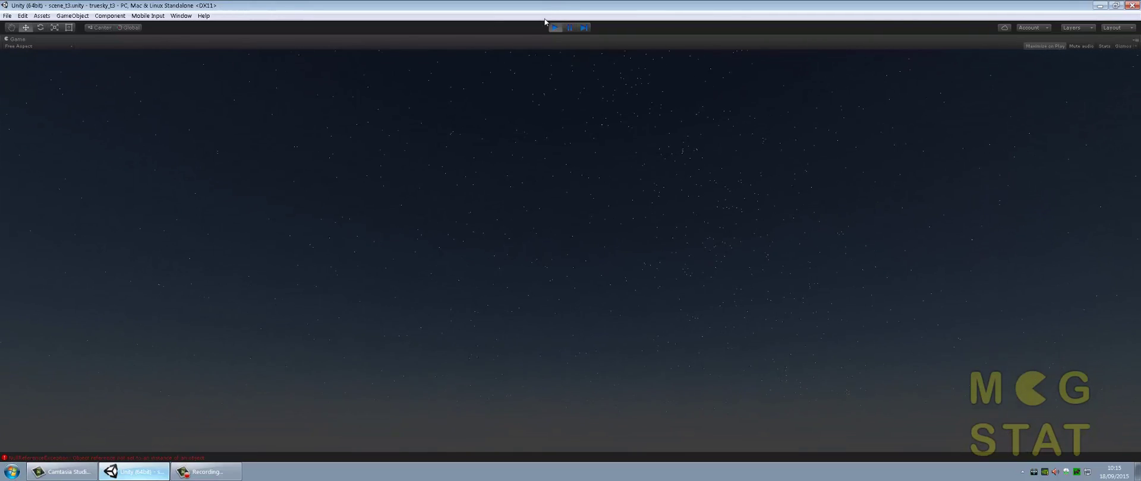
pyautogui.click(555, 27)
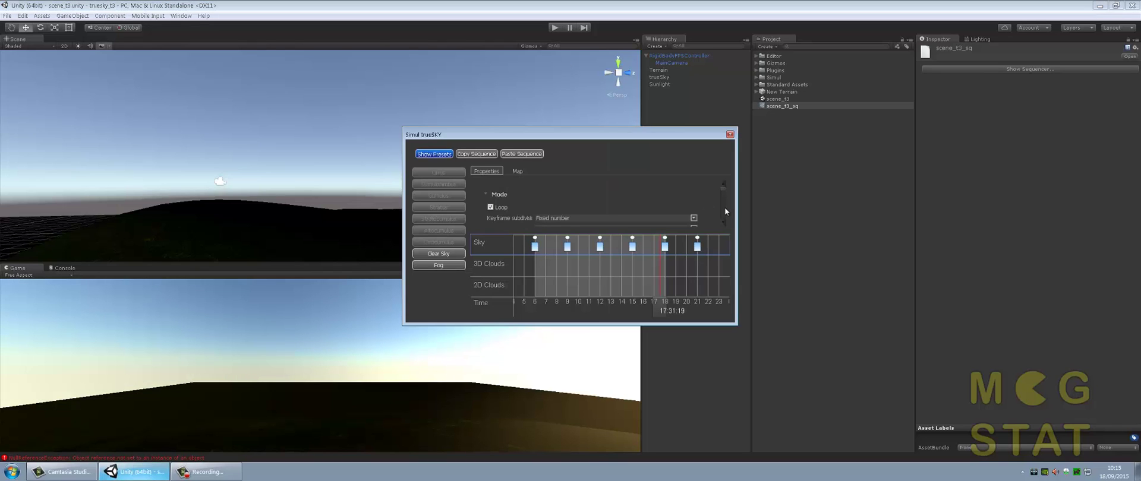
# Widen the trueSKY sequencer window, reopening it after it closes, and make it tall enough to show more of the properties
pyautogui.moveTo(737, 212); pyautogui.dragTo(1025, 240)
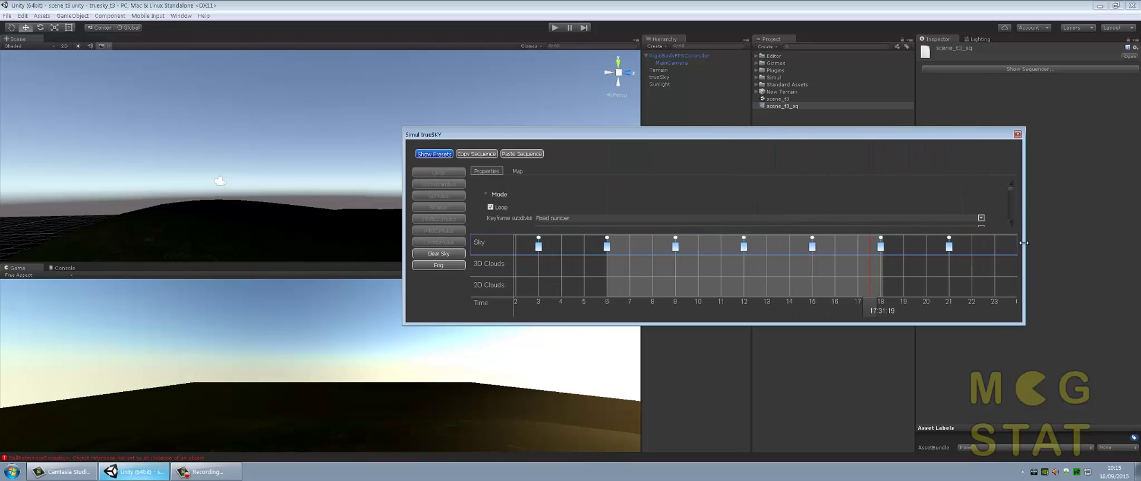
pyautogui.moveTo(402, 232); pyautogui.dragTo(265, 233)
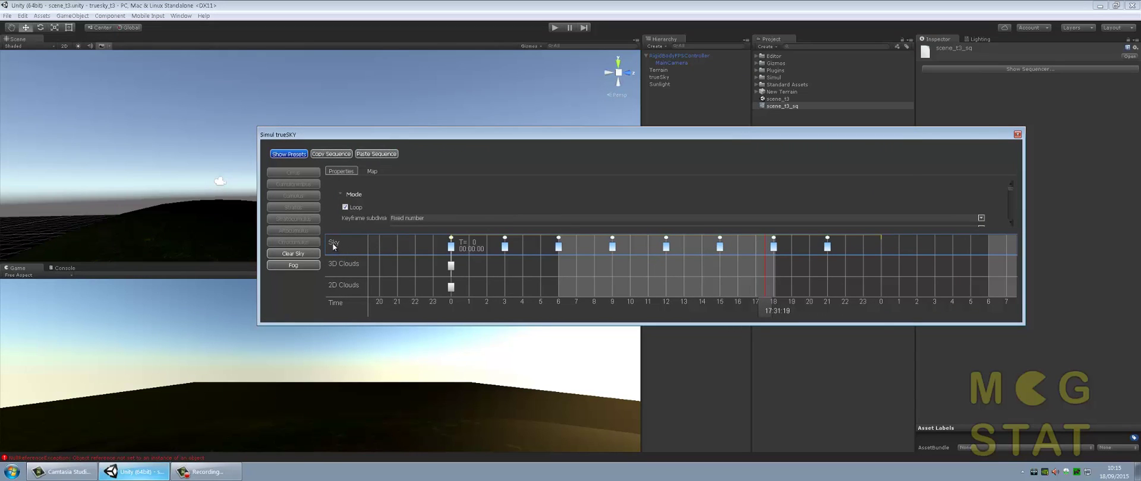
pyautogui.press('Escape')
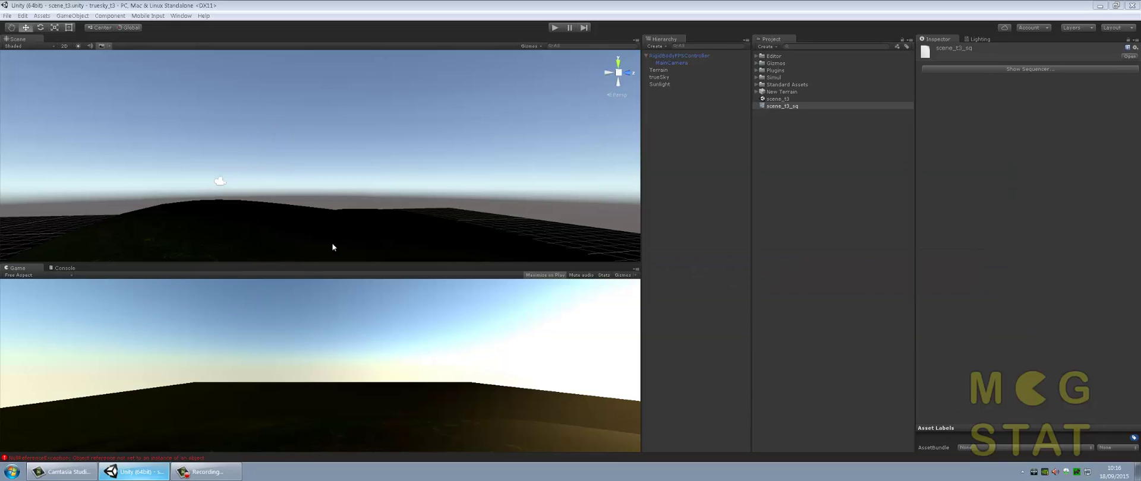
pyautogui.click(955, 69)
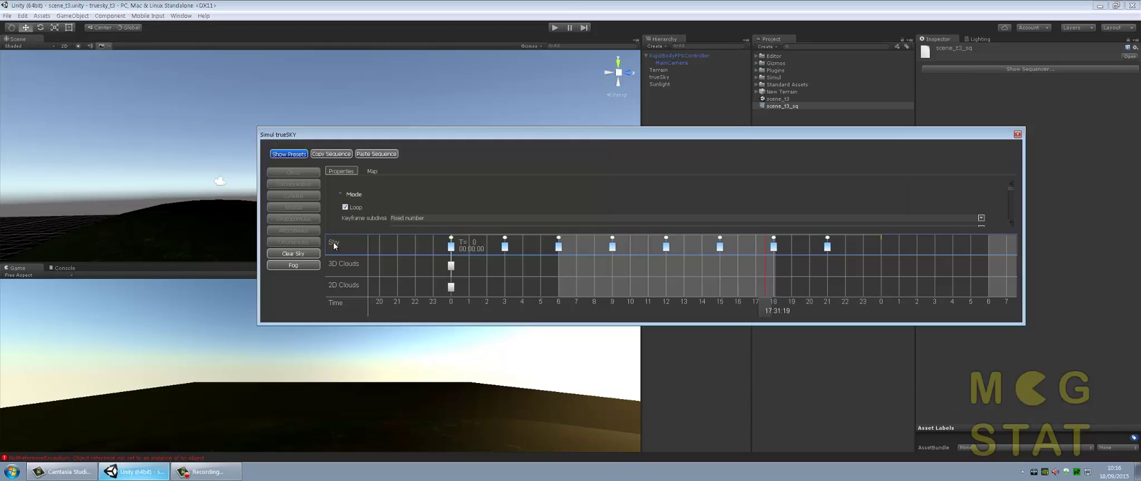
pyautogui.moveTo(561, 128); pyautogui.dragTo(571, 41)
pyautogui.moveTo(576, 325); pyautogui.dragTo(576, 429)
# Set the Sky layer's Stars Brightness to about 1.6 and Background to about 1.4e-06
pyautogui.scroll(-5, 718, 220)
pyautogui.scroll(-2, 718, 224)
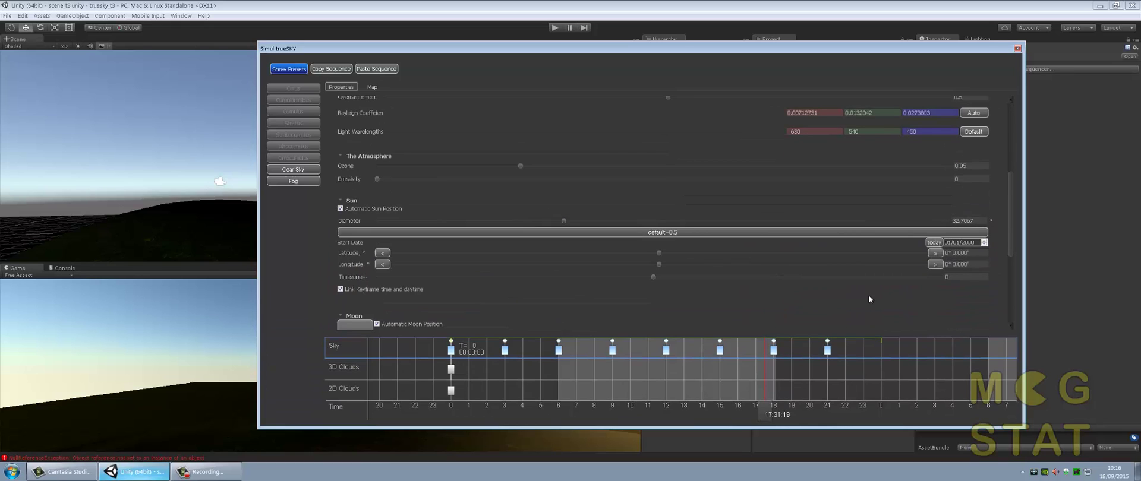
pyautogui.moveTo(1012, 212); pyautogui.dragTo(1008, 250)
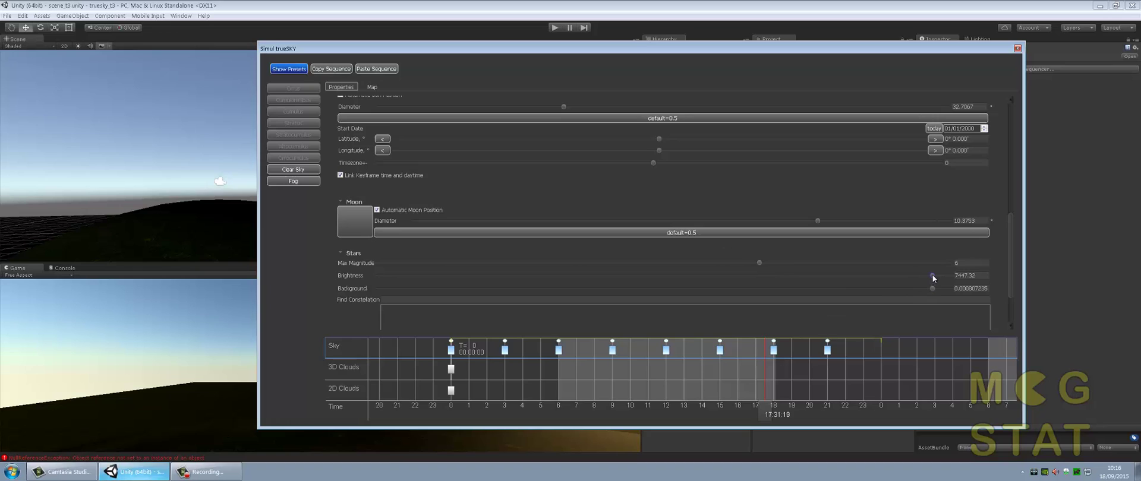
pyautogui.moveTo(931, 275); pyautogui.dragTo(410, 282)
pyautogui.moveTo(933, 288); pyautogui.dragTo(408, 288)
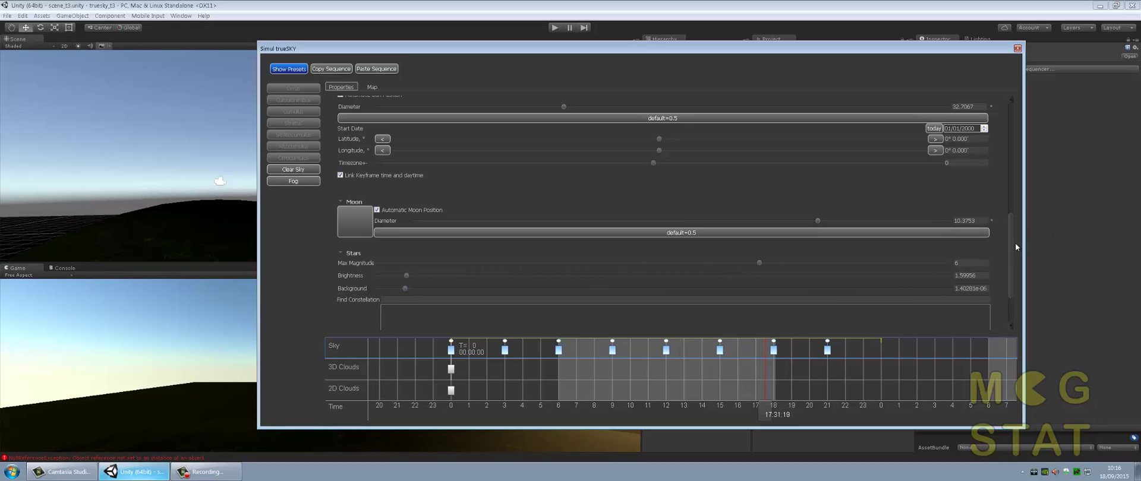
# Close the sequencer and play the scene until nightfall to check the dimmed stars, ending play mode after the check
pyautogui.moveTo(1010, 246); pyautogui.dragTo(1008, 198)
pyautogui.click(1018, 49)
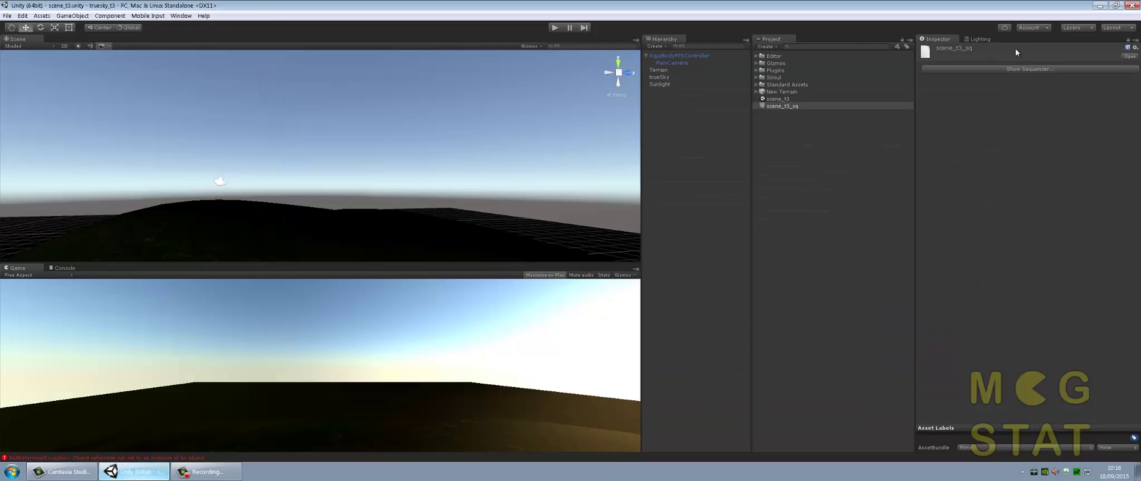
pyautogui.click(555, 28)
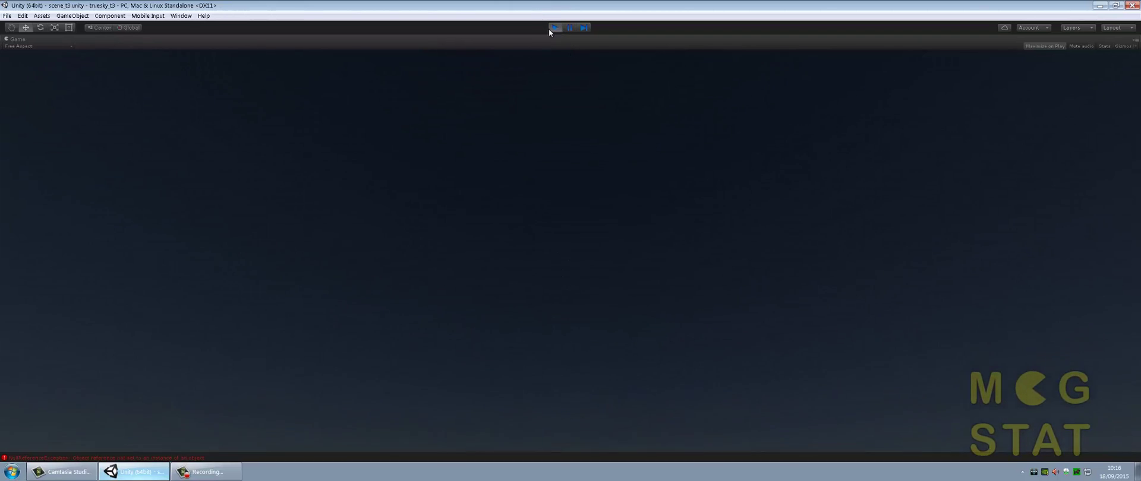
pyautogui.click(551, 30)
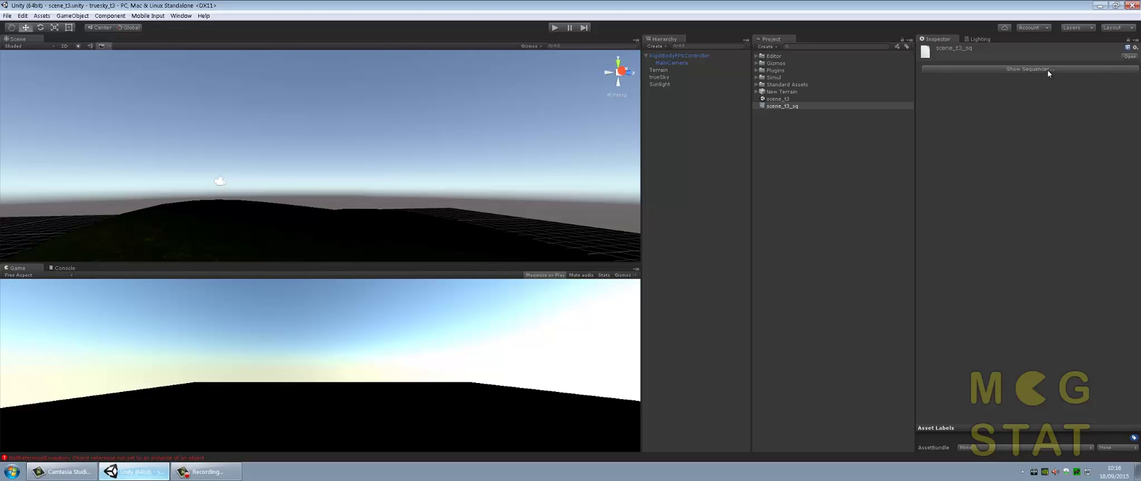
# Reopen the scene_t3_sq sequencer and enlarge its window so the Sky properties and the whole timeline are accessible
pyautogui.click(1047, 69)
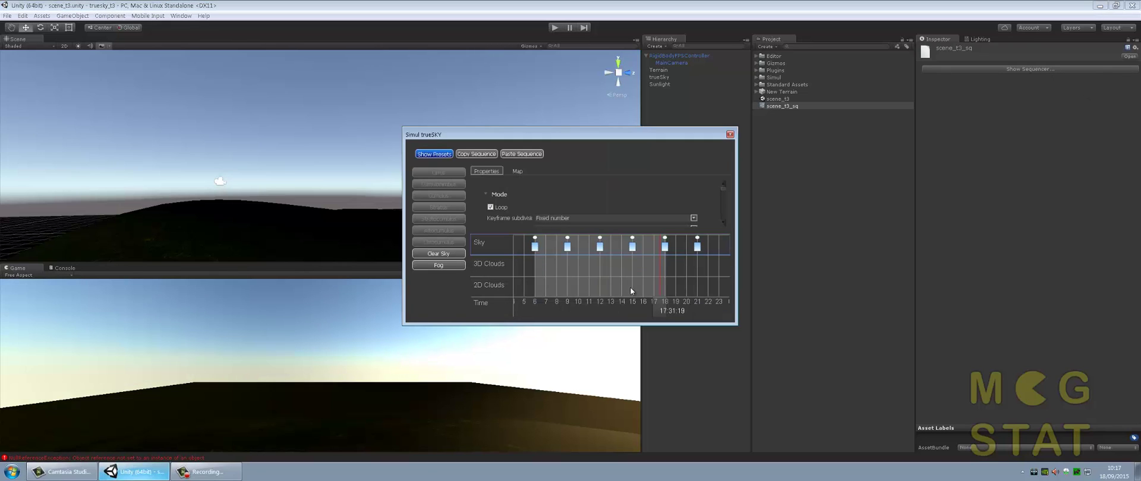
pyautogui.moveTo(737, 238); pyautogui.dragTo(1002, 238)
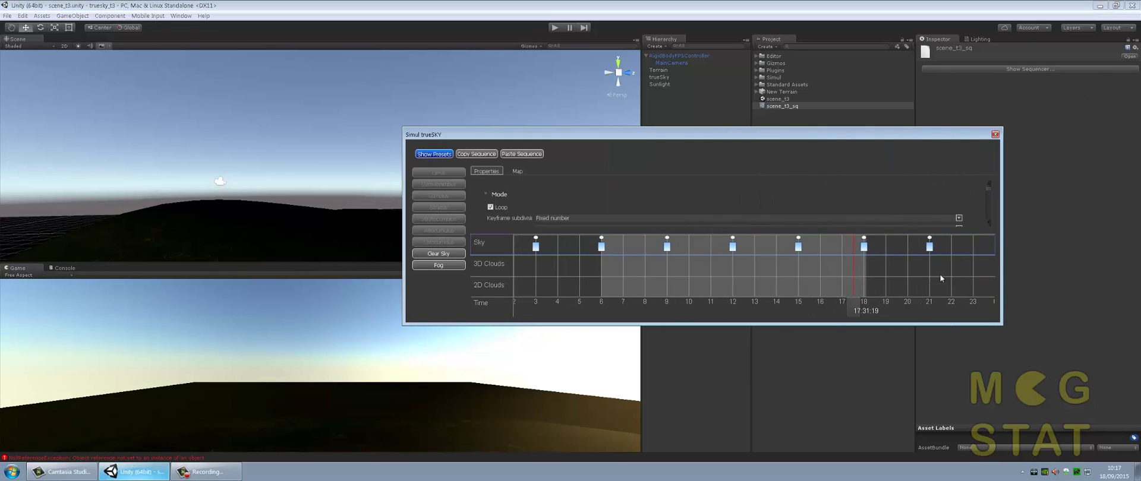
pyautogui.scroll(-2, 828, 286)
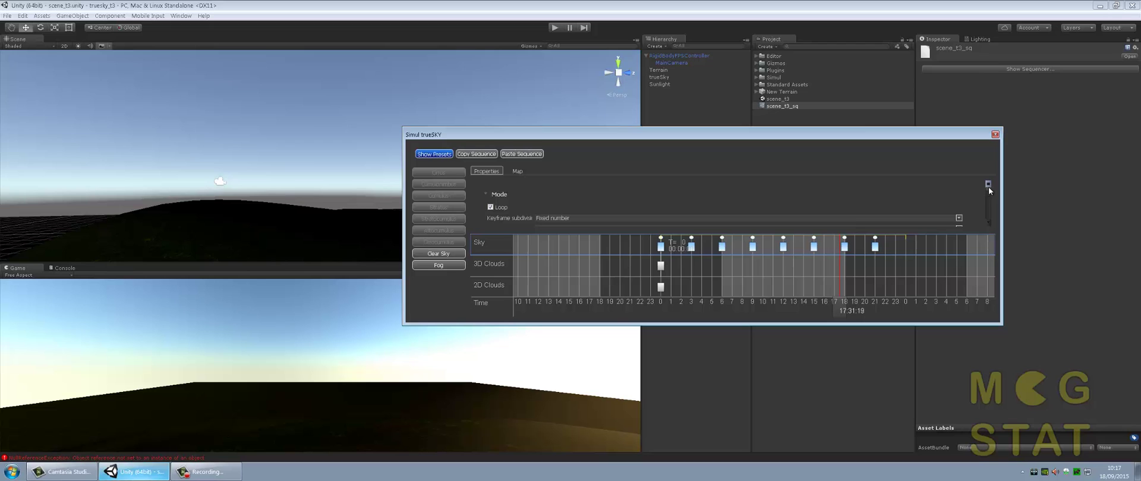
pyautogui.moveTo(989, 188); pyautogui.dragTo(987, 191)
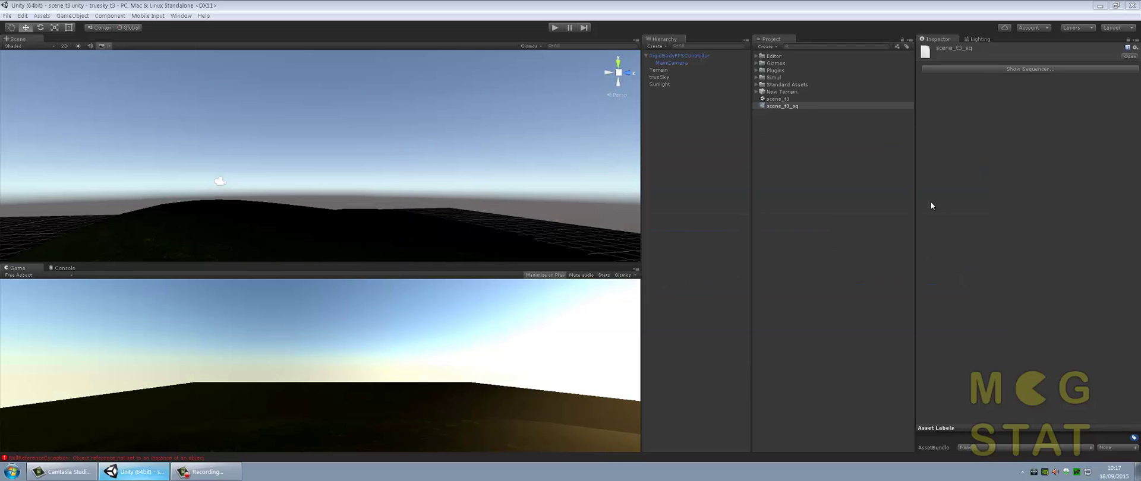
pyautogui.click(1019, 68)
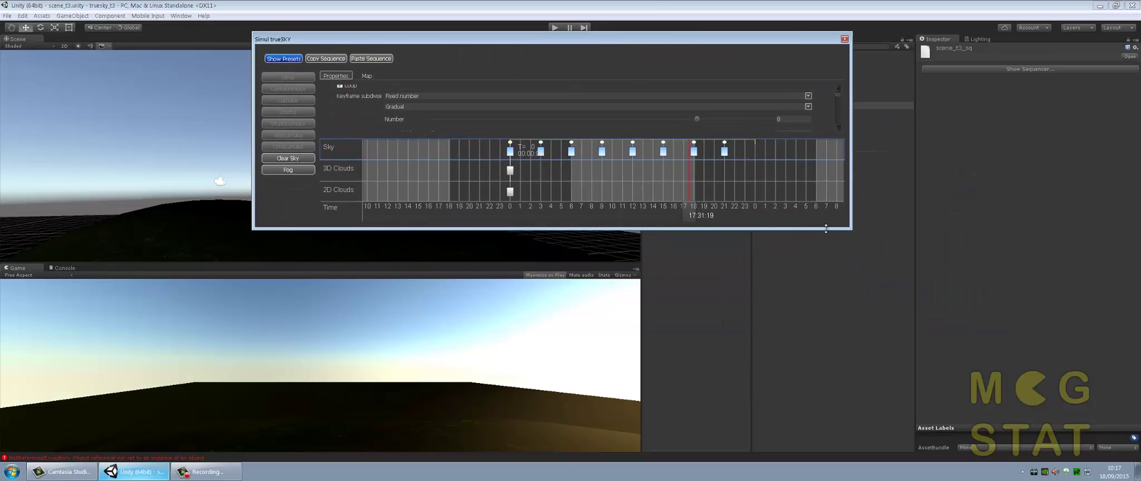
pyautogui.moveTo(826, 229); pyautogui.dragTo(1005, 426)
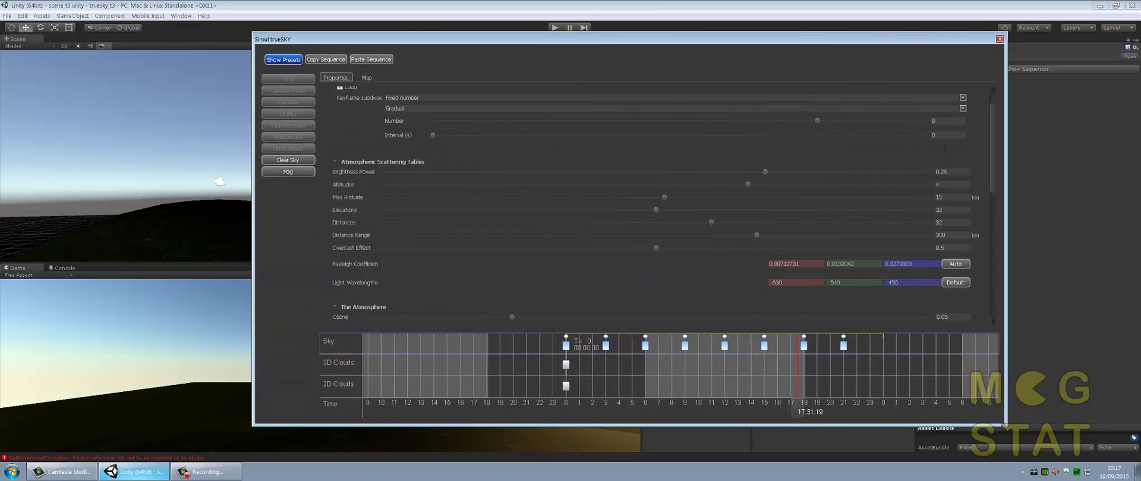
# Set the Sky layer's Stars Brightness to about 565 and Background to about 0.000118
pyautogui.moveTo(995, 117); pyautogui.dragTo(996, 234)
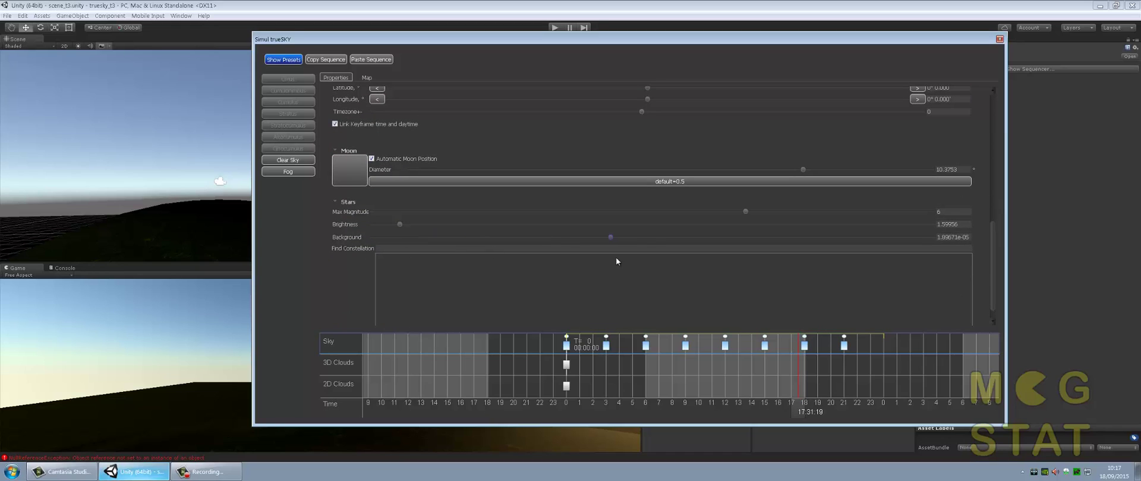
pyautogui.moveTo(616, 260); pyautogui.dragTo(657, 254)
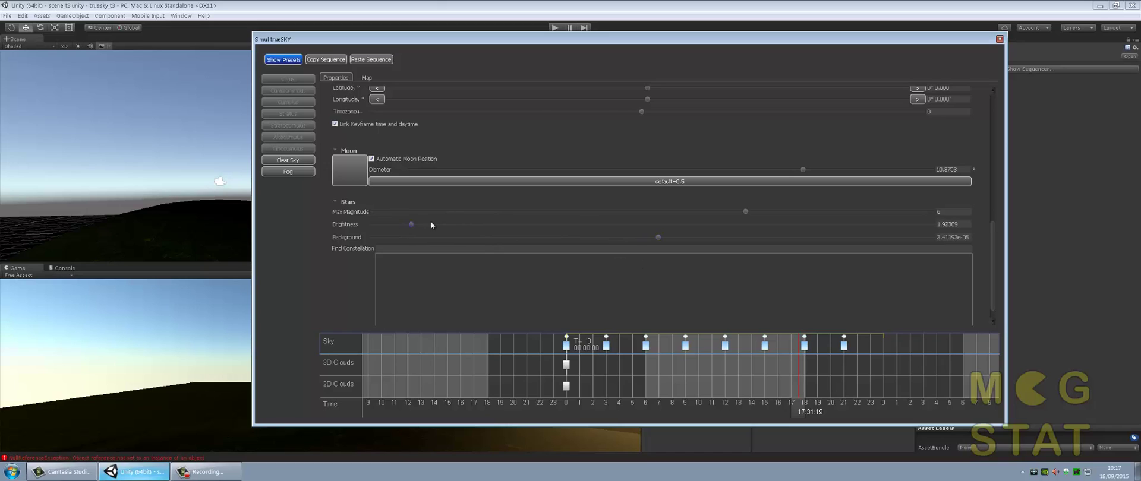
pyautogui.moveTo(431, 225); pyautogui.dragTo(657, 232)
pyautogui.moveTo(661, 238); pyautogui.dragTo(753, 244)
pyautogui.moveTo(658, 224); pyautogui.dragTo(579, 225)
pyautogui.moveTo(826, 234); pyautogui.dragTo(748, 231)
# Look at the Moon texture selection, cancel it, and review the Sky layer's Sun, Atmosphere and Atmospheric Scattering Tables properties
pyautogui.scroll(-1, 989, 277)
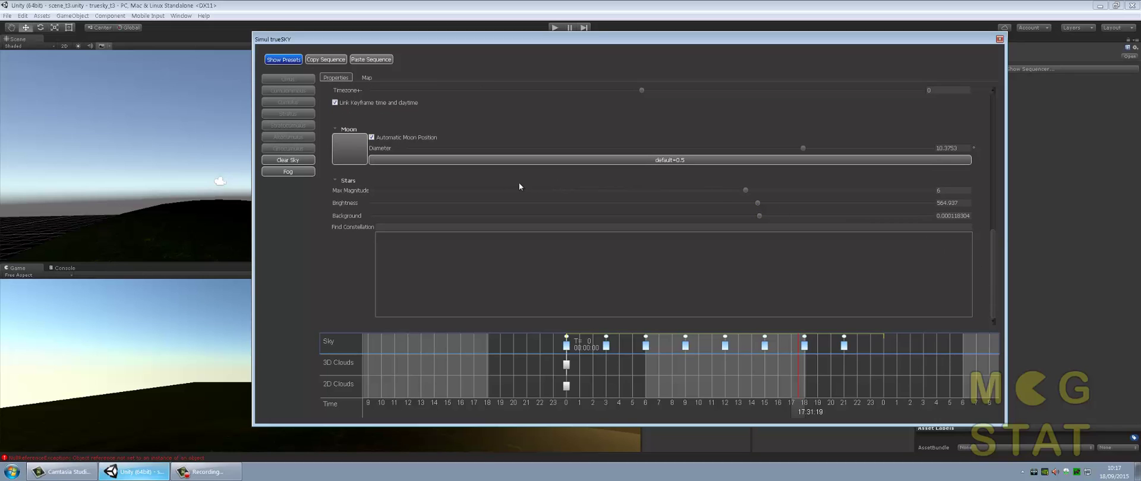
pyautogui.click(356, 153)
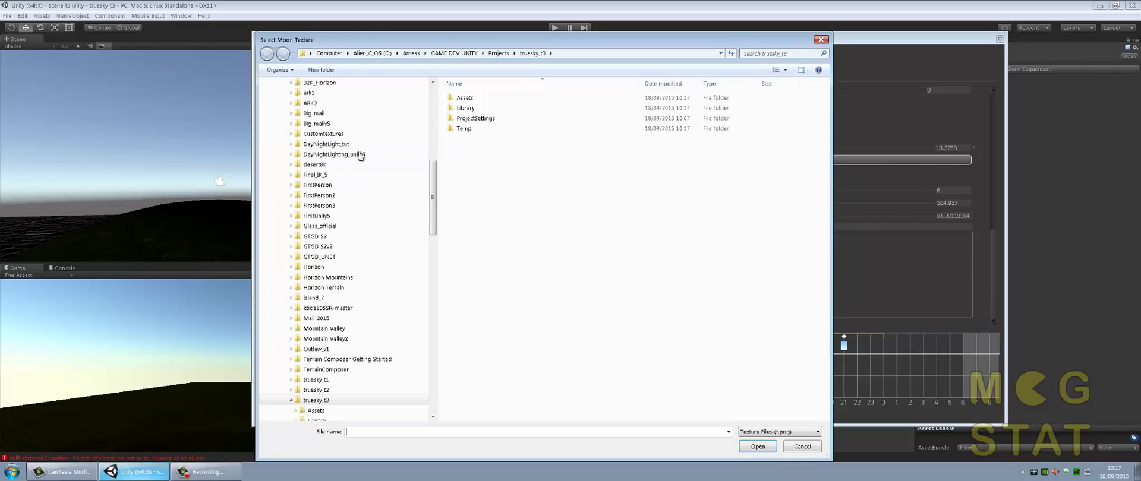
pyautogui.click(816, 447)
pyautogui.scroll(4, 606, 139)
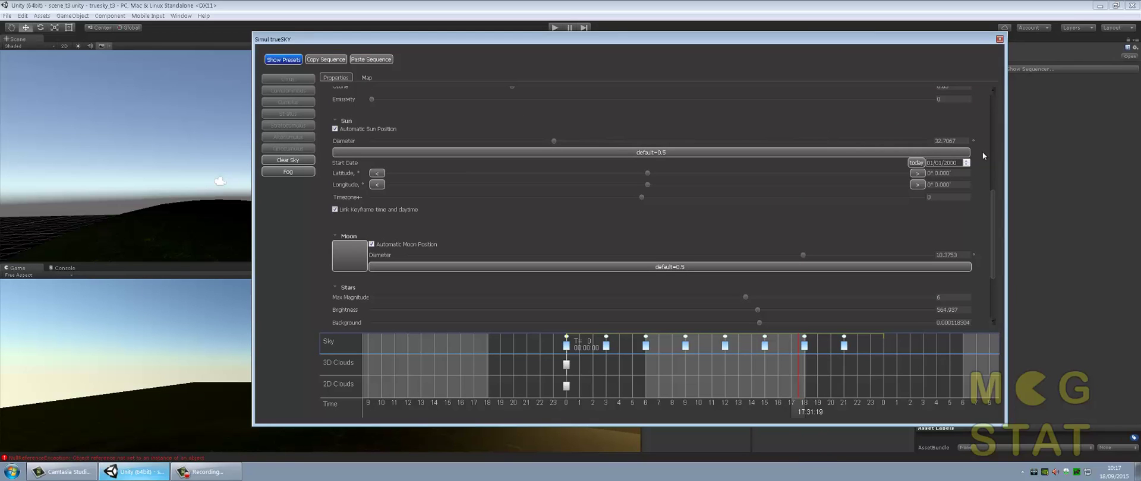
pyautogui.moveTo(994, 202); pyautogui.dragTo(987, 142)
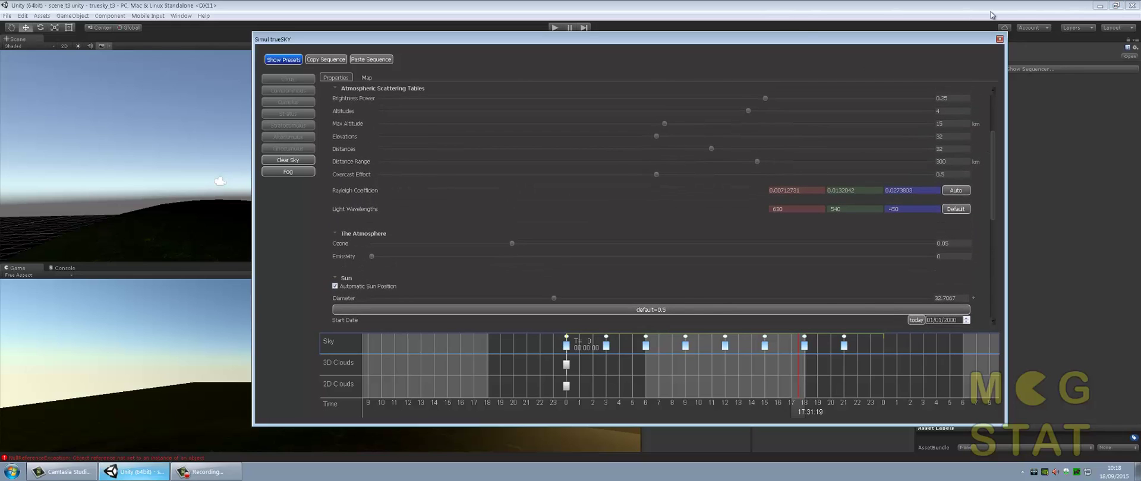
# Close the sequencer and preview the readjusted stars in play mode, ending play mode after the check
pyautogui.click(999, 39)
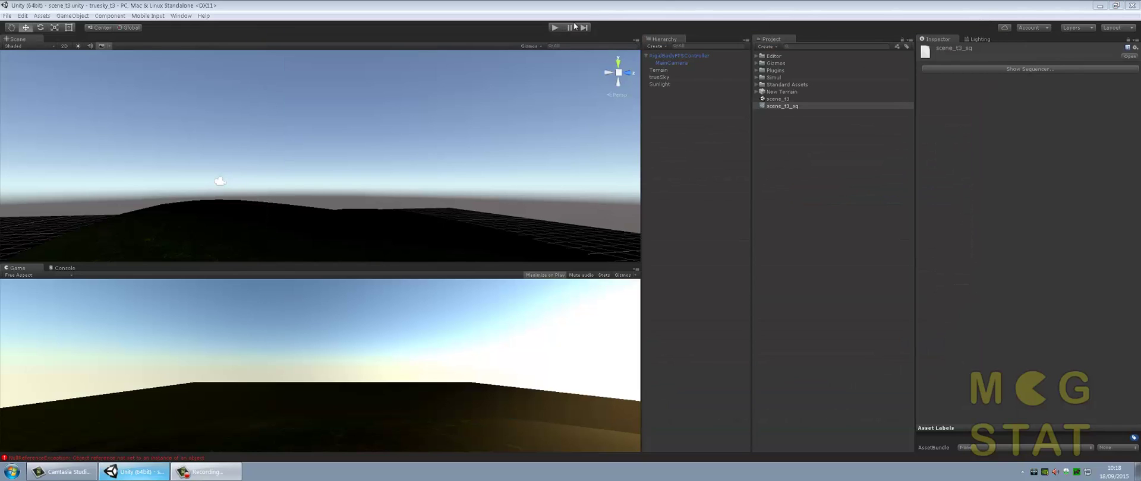
pyautogui.click(554, 28)
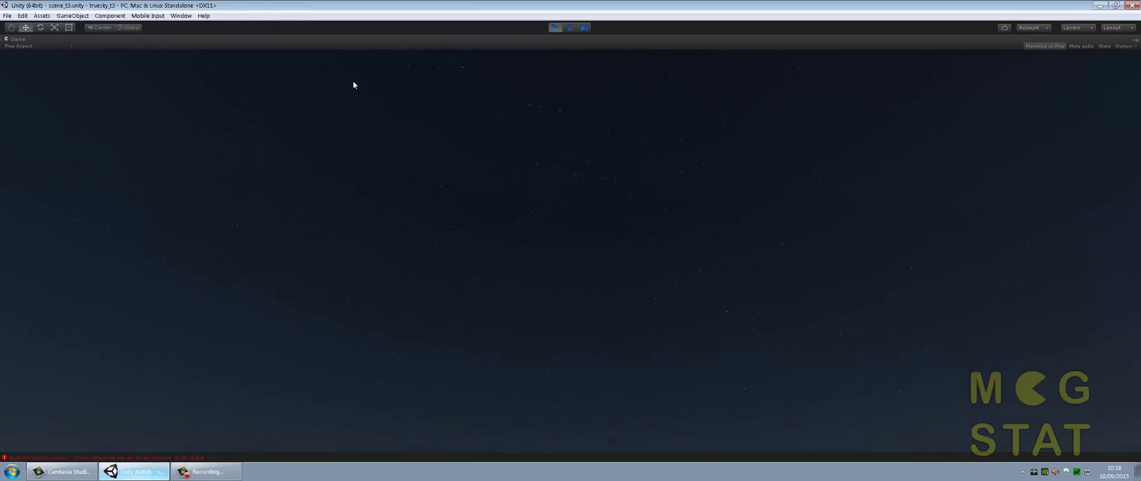
pyautogui.click(555, 28)
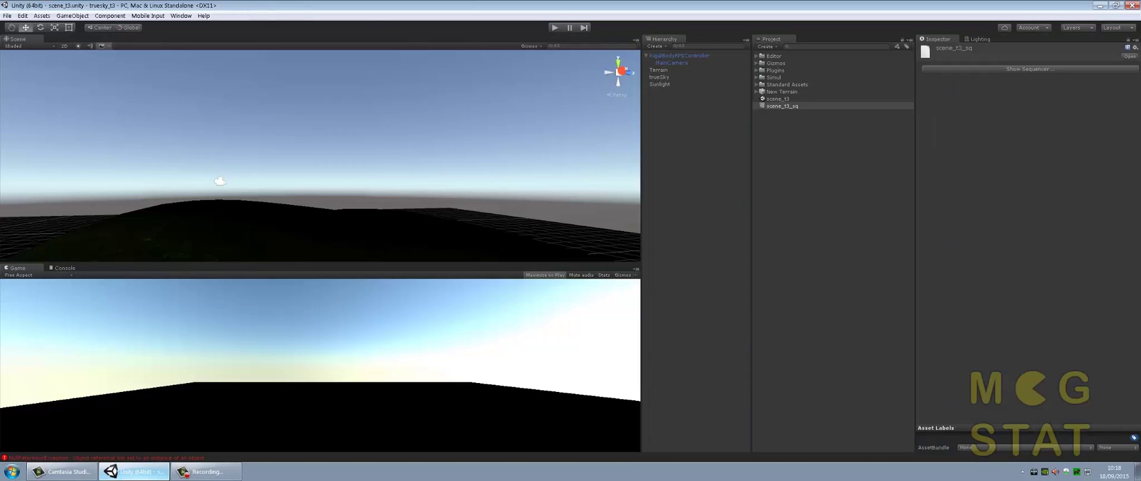